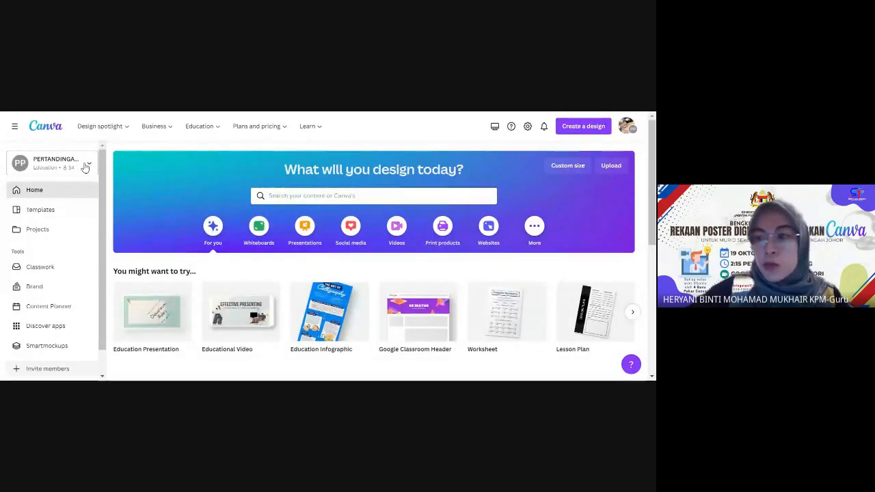
{"action": "left_click", "coordinate": [72, 167]}
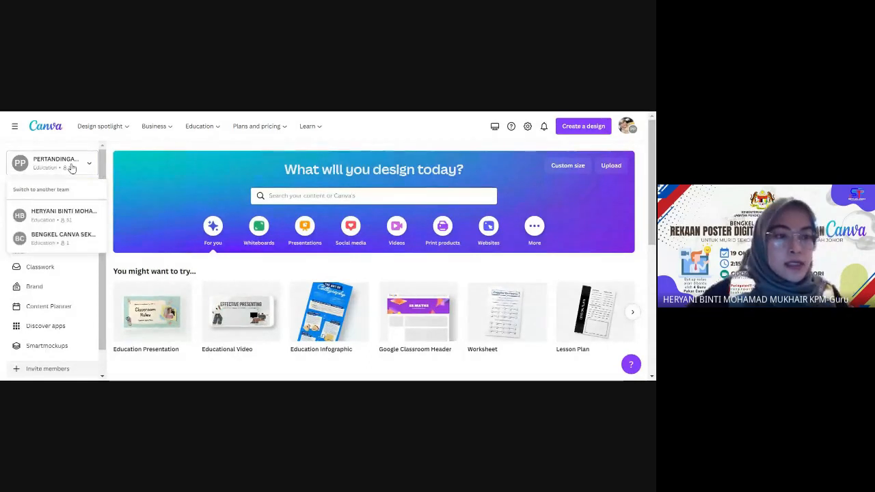
{"action": "left_click", "coordinate": [65, 213]}
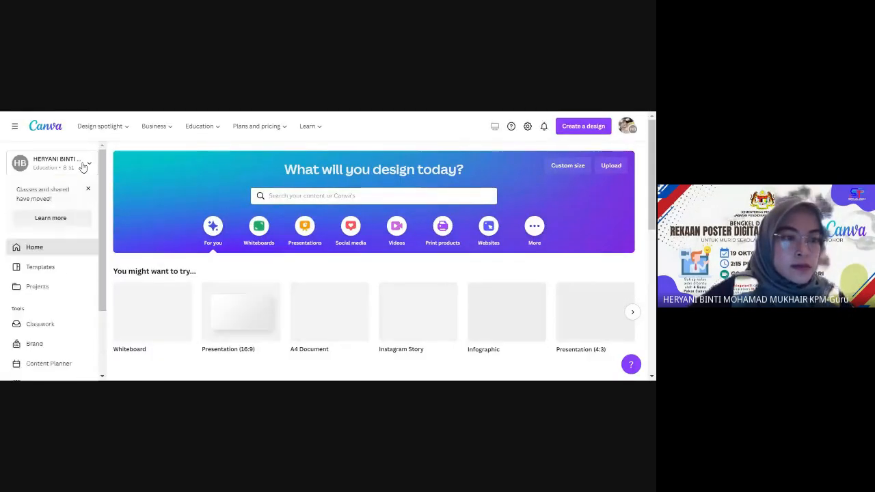
{"action": "left_click", "coordinate": [80, 171]}
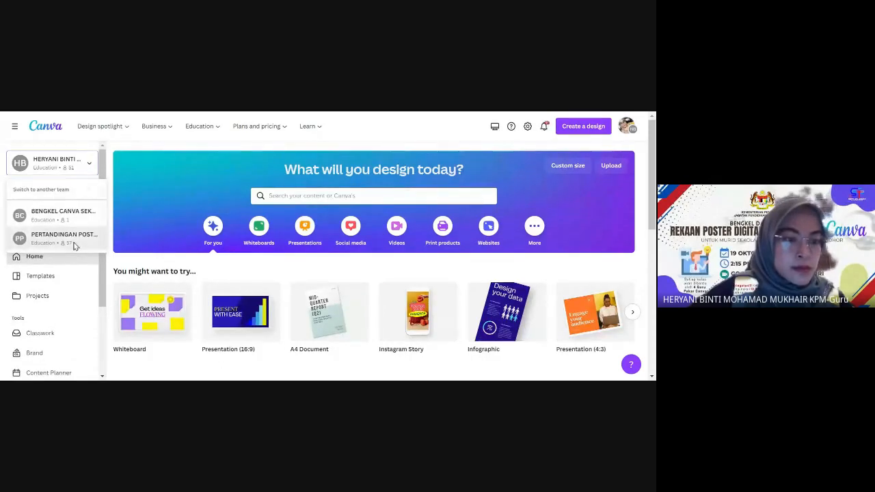
{"action": "left_click", "coordinate": [74, 243]}
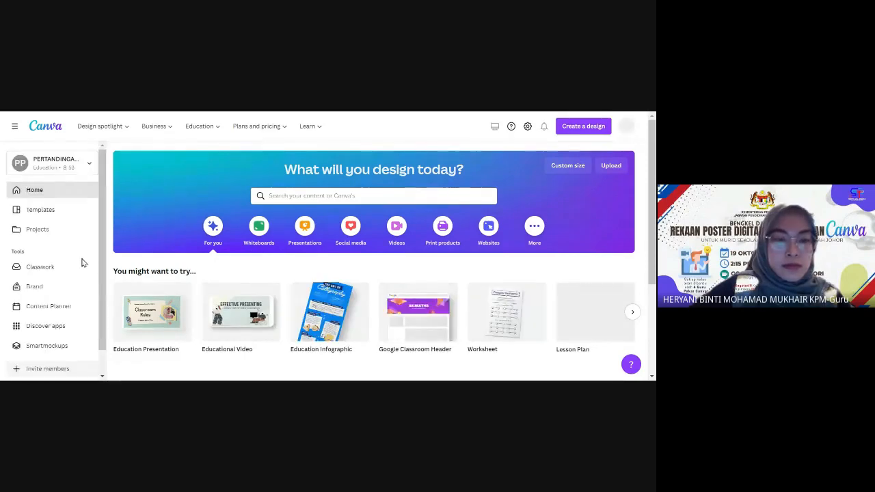
{"action": "scroll", "coordinate": [76, 273], "scroll_direction": "down", "scroll_amount": 5}
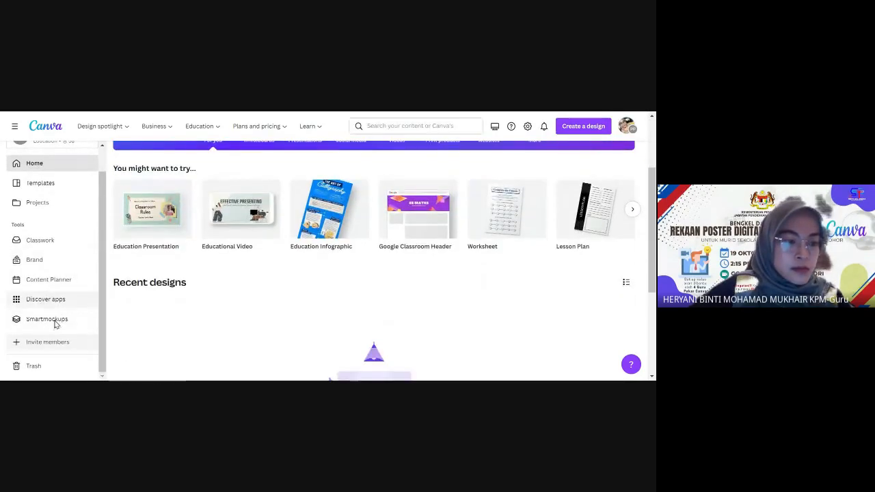
{"action": "left_click", "coordinate": [58, 344]}
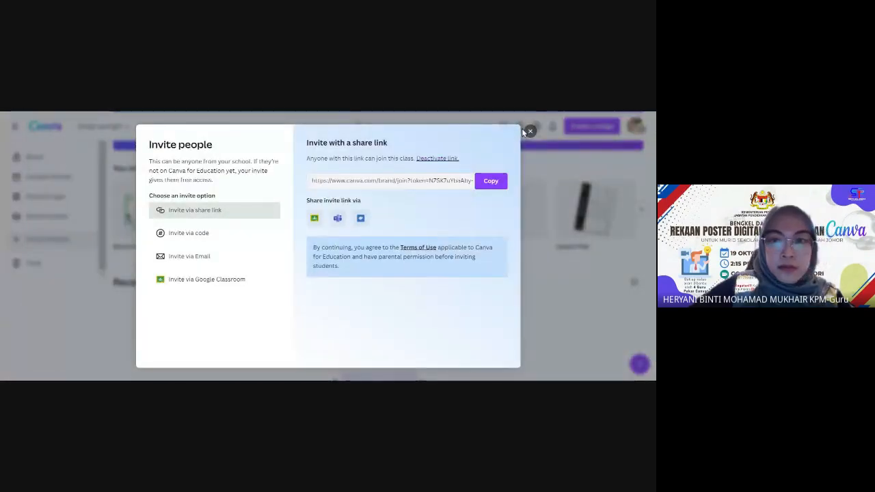
{"action": "left_click", "coordinate": [530, 130]}
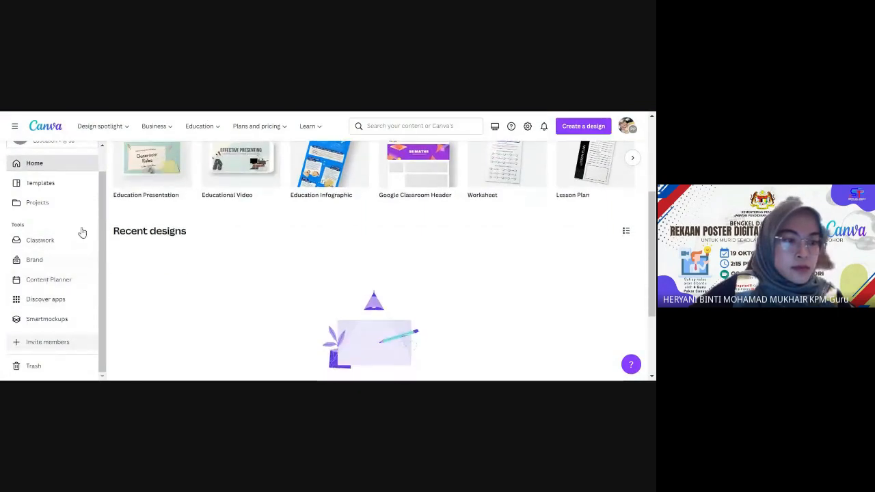
{"action": "scroll", "coordinate": [89, 235], "scroll_direction": "up", "scroll_amount": 1}
{"action": "scroll", "coordinate": [89, 236], "scroll_direction": "down", "scroll_amount": 1}
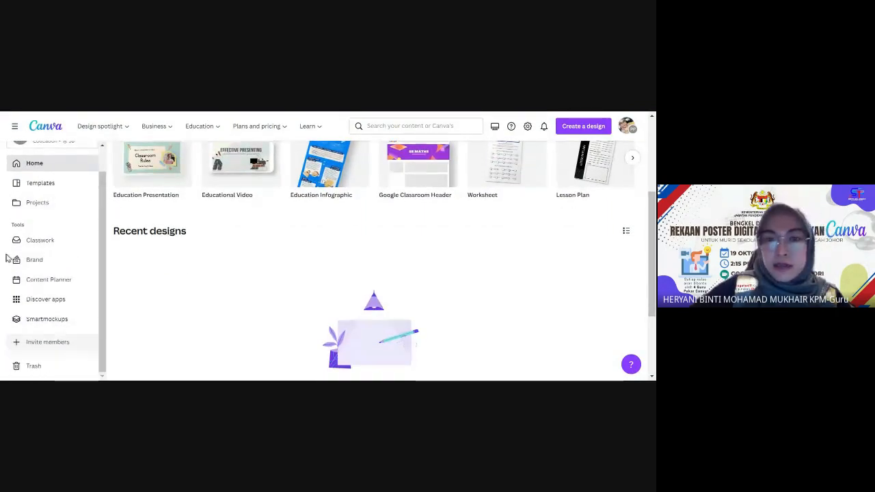
{"action": "scroll", "coordinate": [43, 289], "scroll_direction": "down", "scroll_amount": 2}
{"action": "scroll", "coordinate": [43, 289], "scroll_direction": "up", "scroll_amount": 4}
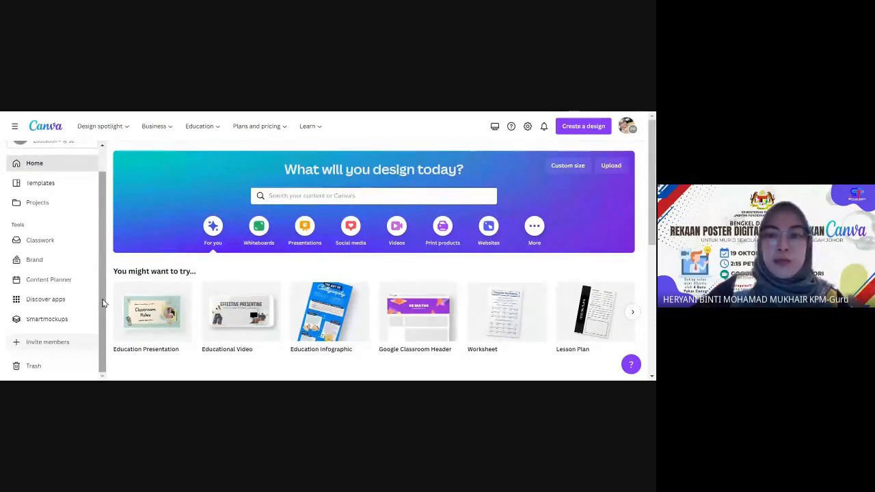
{"action": "scroll", "coordinate": [103, 302], "scroll_direction": "down", "scroll_amount": 2}
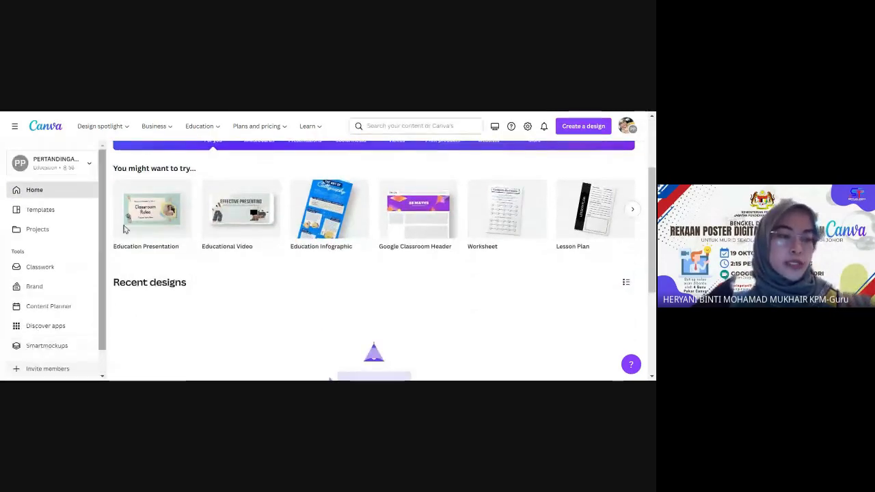
{"action": "scroll", "coordinate": [61, 233], "scroll_direction": "down", "scroll_amount": 1}
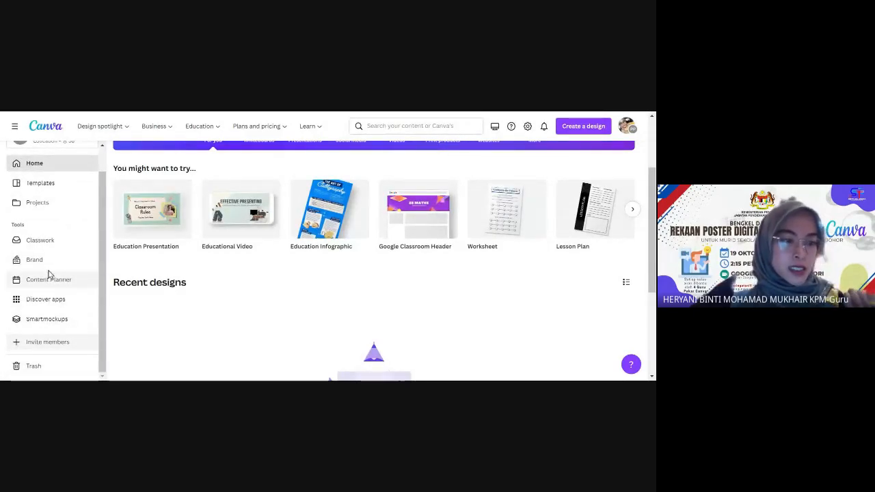
{"action": "scroll", "coordinate": [53, 328], "scroll_direction": "down", "scroll_amount": 2}
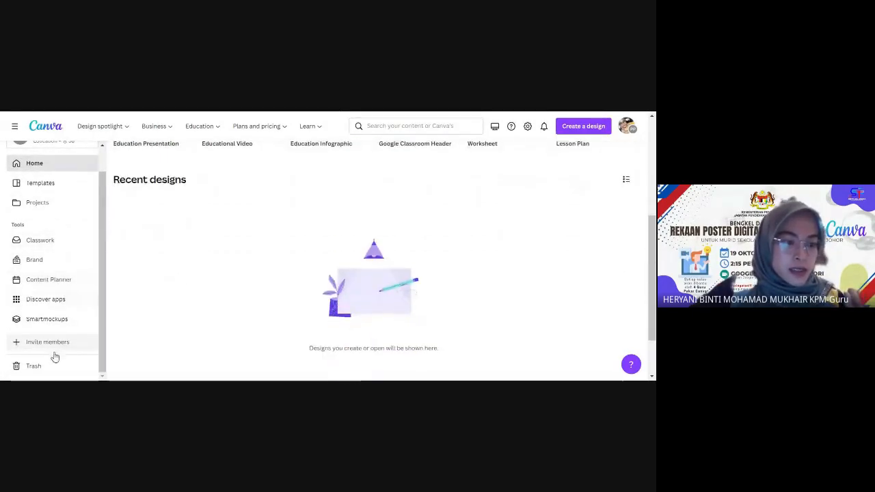
{"action": "left_click_drag", "start_coordinate": [101, 373], "coordinate": [98, 316]}
{"action": "left_click", "coordinate": [54, 170]}
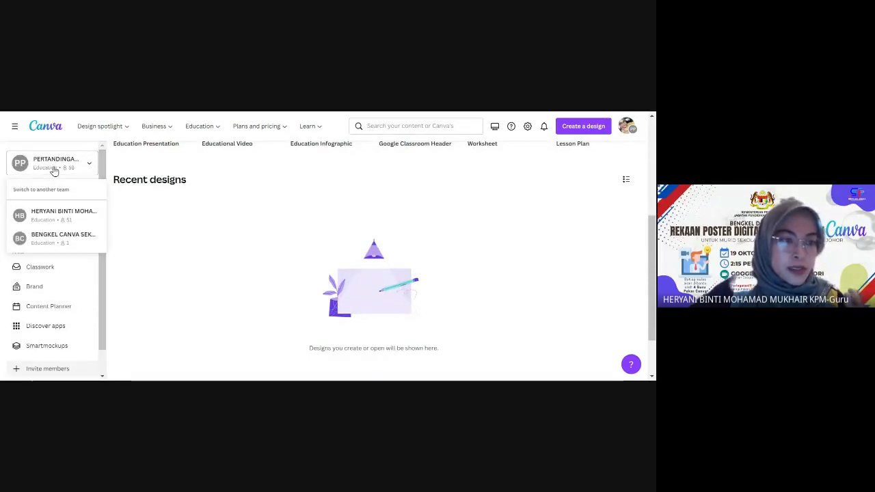
{"action": "left_click", "coordinate": [183, 283]}
{"action": "scroll", "coordinate": [60, 311], "scroll_direction": "down", "scroll_amount": 1}
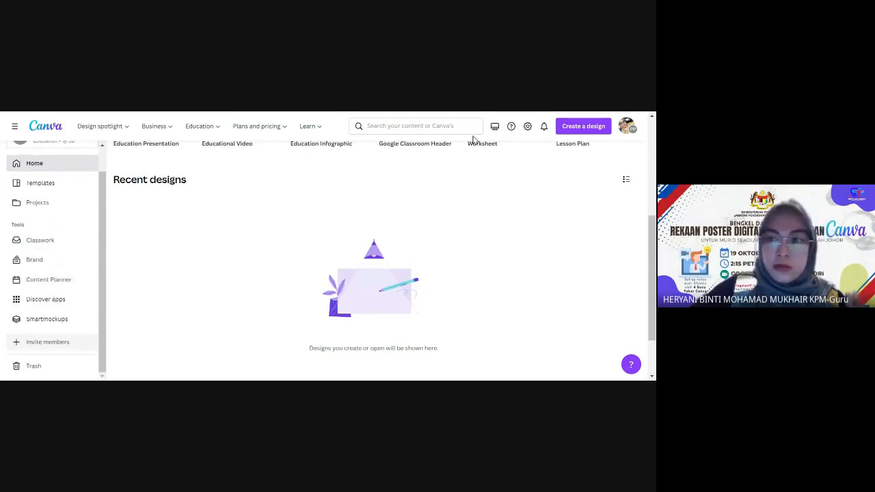
{"action": "scroll", "coordinate": [438, 266], "scroll_direction": "up", "scroll_amount": 1}
{"action": "scroll", "coordinate": [438, 267], "scroll_direction": "up", "scroll_amount": 3}
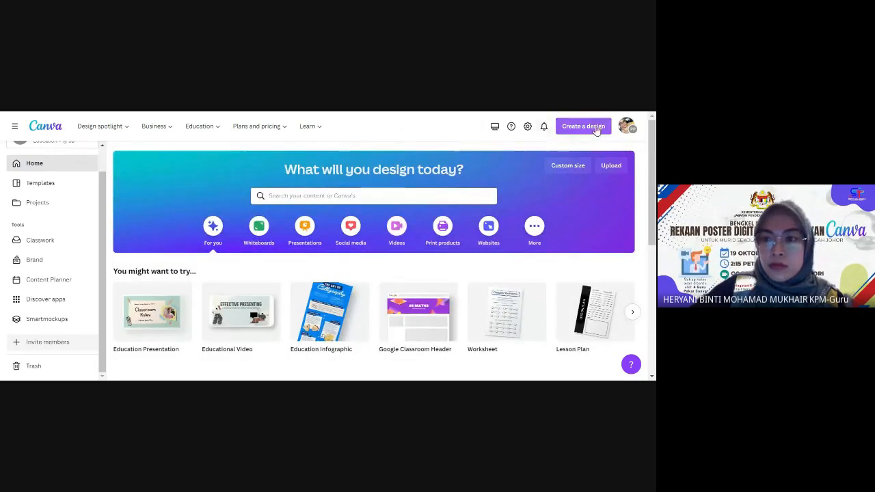
{"action": "left_click", "coordinate": [626, 126]}
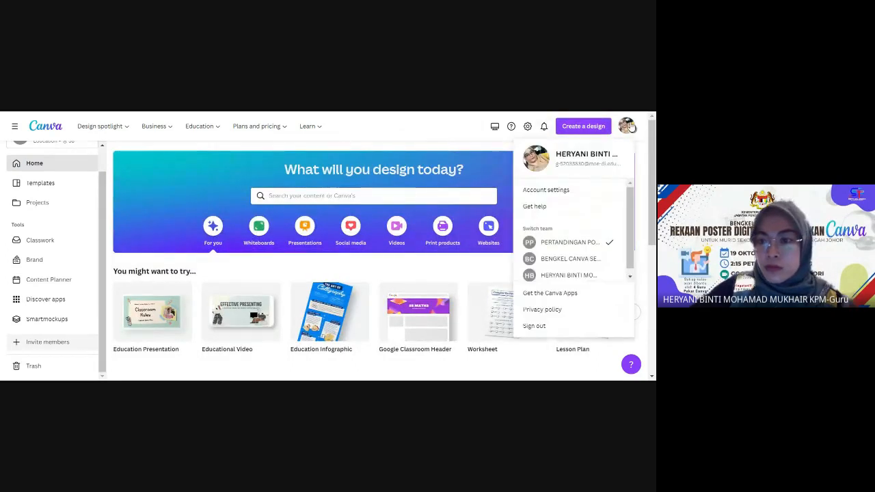
{"action": "left_click", "coordinate": [587, 244]}
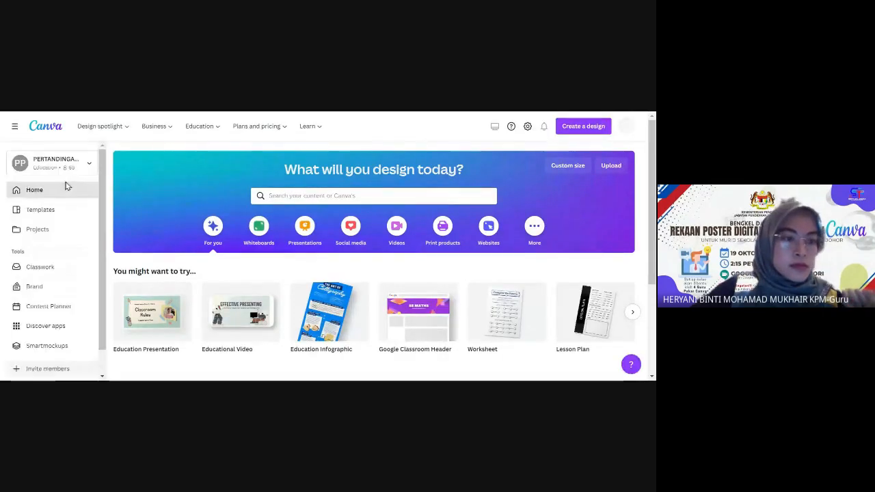
{"action": "scroll", "coordinate": [65, 206], "scroll_direction": "down", "scroll_amount": 5}
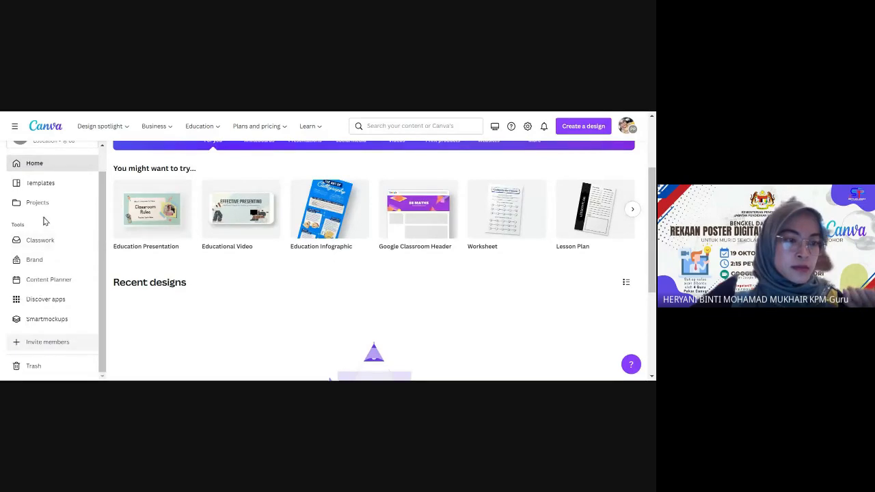
{"action": "scroll", "coordinate": [41, 191], "scroll_direction": "up", "scroll_amount": 2}
{"action": "scroll", "coordinate": [43, 205], "scroll_direction": "down", "scroll_amount": 5}
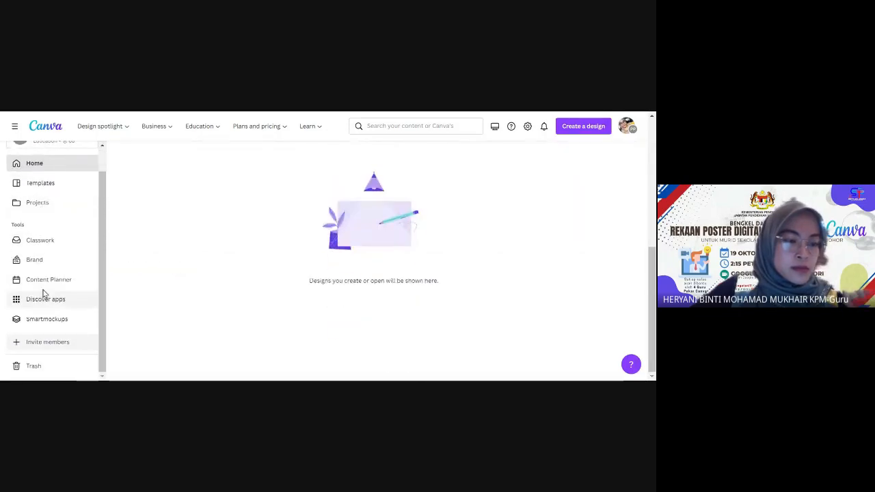
{"action": "scroll", "coordinate": [104, 276], "scroll_direction": "up", "scroll_amount": 10}
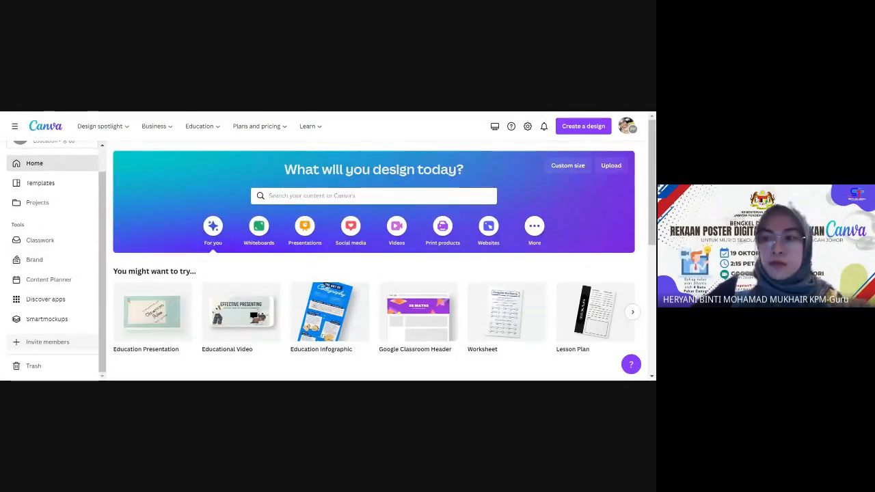
{"action": "scroll", "coordinate": [654, 199], "scroll_direction": "down", "scroll_amount": 3}
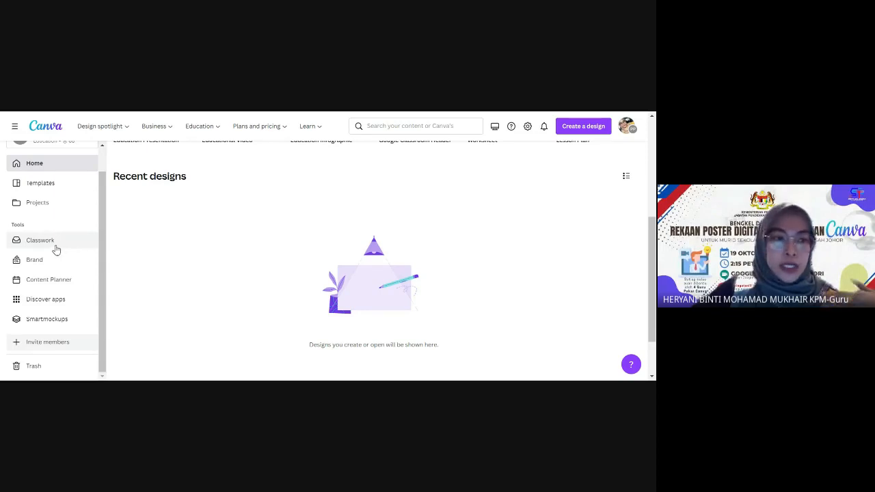
{"action": "scroll", "coordinate": [54, 257], "scroll_direction": "down", "scroll_amount": 2}
{"action": "scroll", "coordinate": [53, 267], "scroll_direction": "up", "scroll_amount": 1}
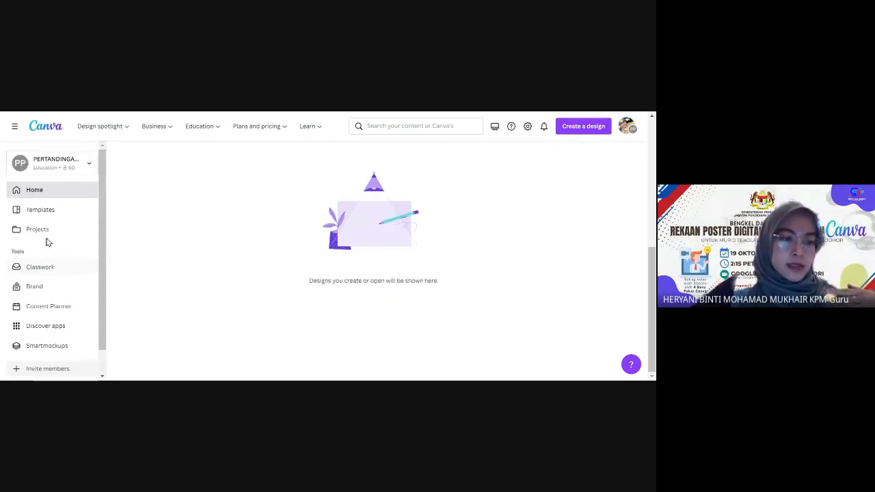
{"action": "scroll", "coordinate": [54, 245], "scroll_direction": "down", "scroll_amount": 1}
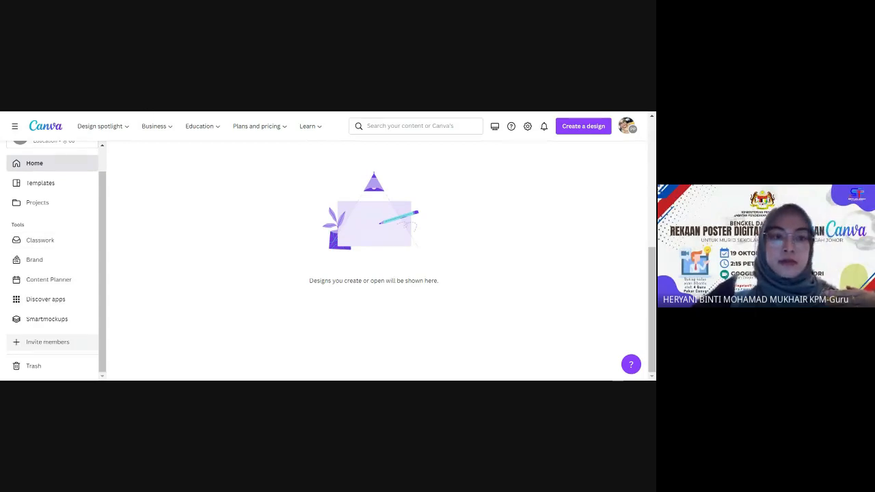
{"action": "left_click", "coordinate": [36, 348]}
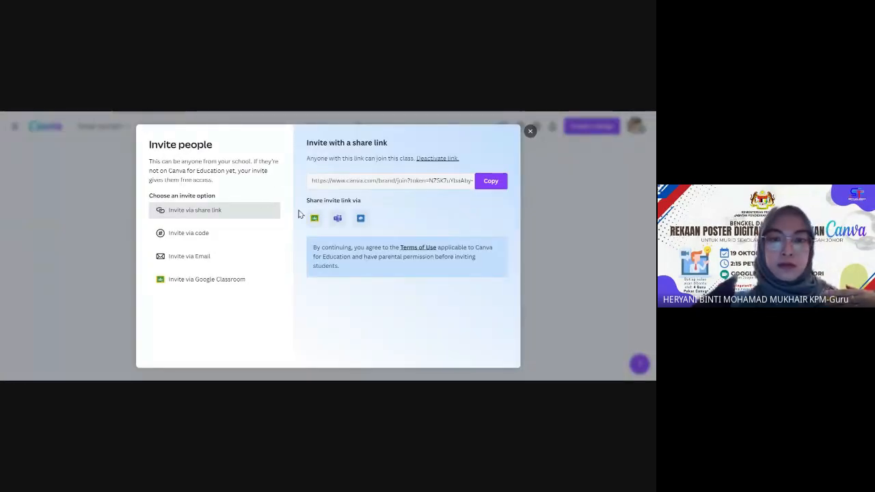
{"action": "left_click", "coordinate": [530, 131]}
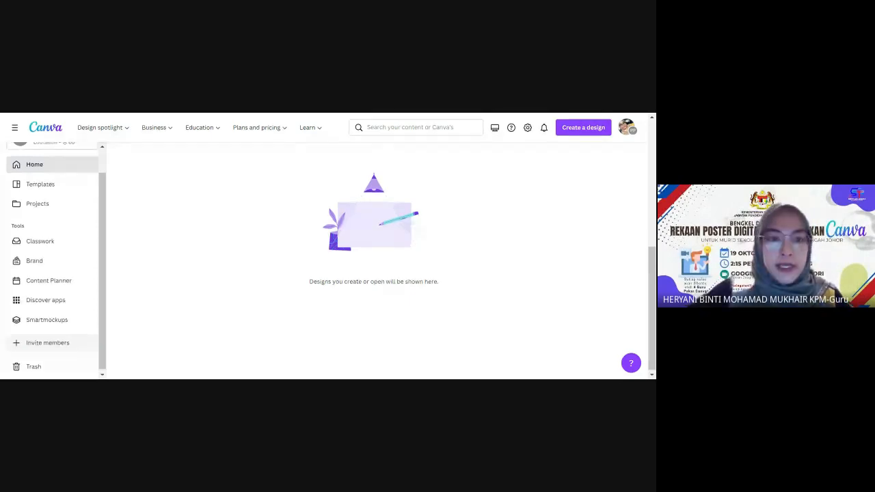
Reload the Canva home page, then go to the all-templates gallery with its new-school-year banner.
{"action": "left_click", "coordinate": [49, 126]}
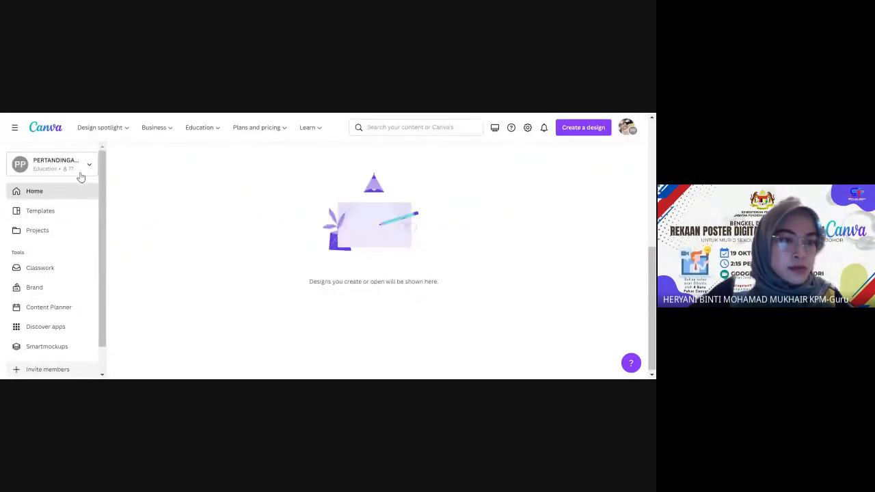
{"action": "scroll", "coordinate": [48, 274], "scroll_direction": "down", "scroll_amount": 1}
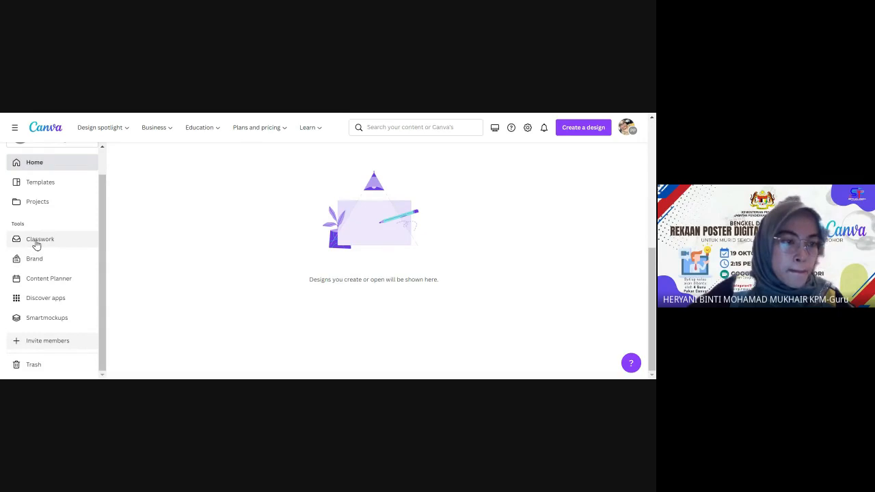
{"action": "left_click", "coordinate": [32, 203]}
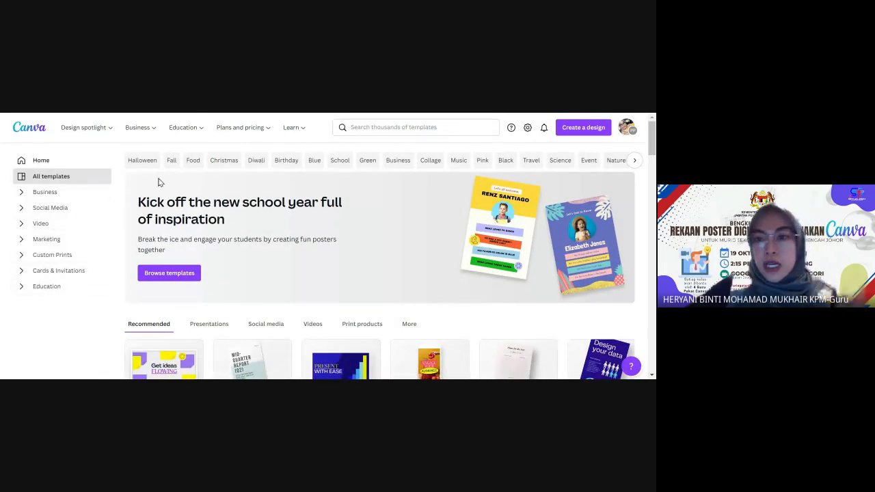
Return from the templates gallery to the team's Canva home page via the logo.
{"action": "left_click", "coordinate": [19, 130]}
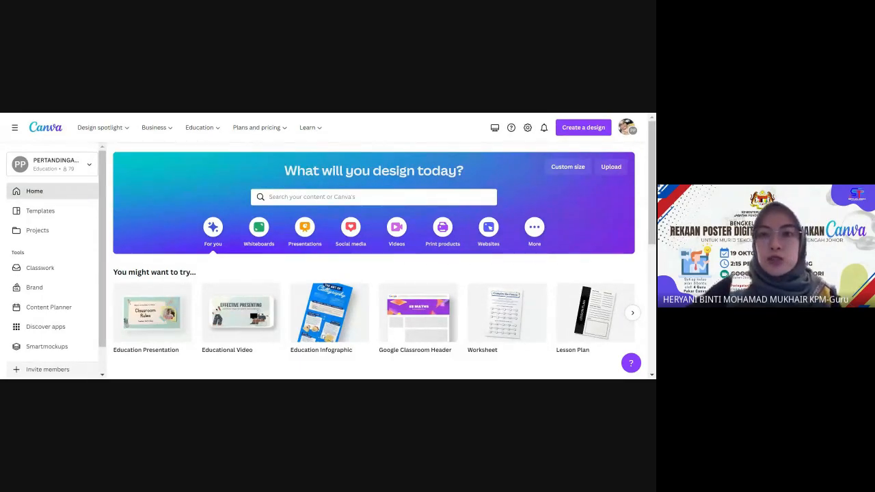
Refresh the Canva home page, then switch to the DELIMa portal tab and reveal its login section.
{"action": "left_click", "coordinate": [57, 117]}
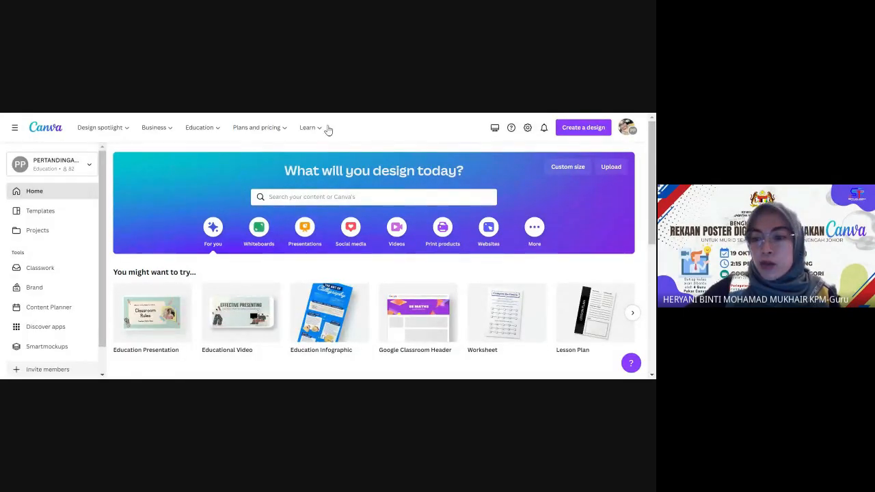
{"action": "scroll", "coordinate": [595, 266], "scroll_direction": "down", "scroll_amount": 5}
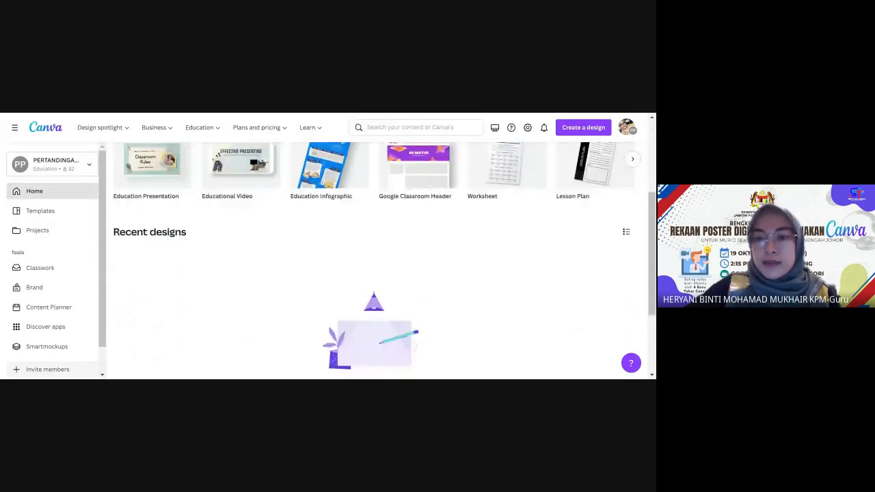
{"action": "scroll", "coordinate": [230, 224], "scroll_direction": "up", "scroll_amount": 5}
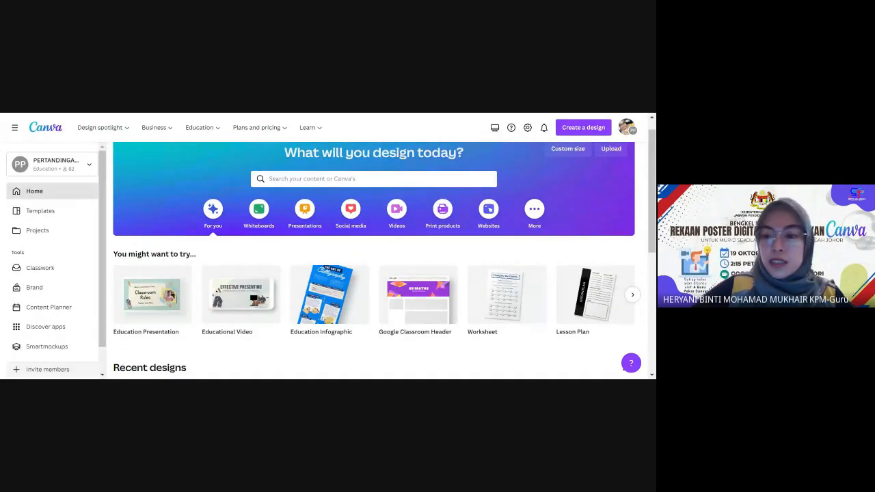
{"action": "key", "text": "ctrl+Tab"}
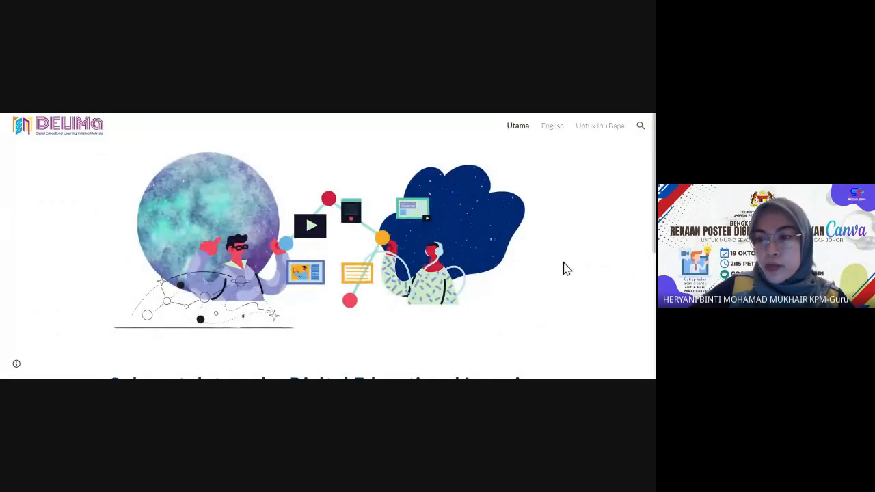
{"action": "scroll", "coordinate": [566, 269], "scroll_direction": "down", "scroll_amount": 3}
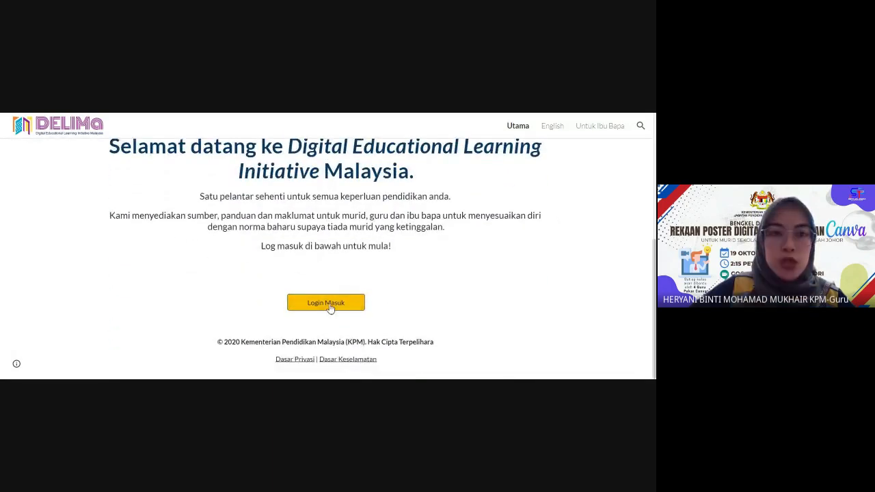
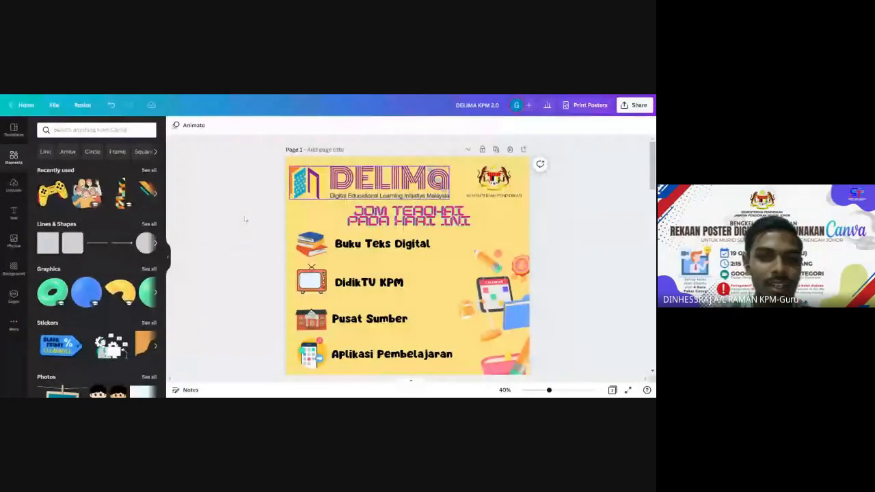
Marquee-select and delete the decorative stickers on page 2, then undo that deletion.
{"action": "scroll", "coordinate": [197, 206], "scroll_direction": "down", "scroll_amount": 1}
{"action": "scroll", "coordinate": [197, 207], "scroll_direction": "down", "scroll_amount": 3}
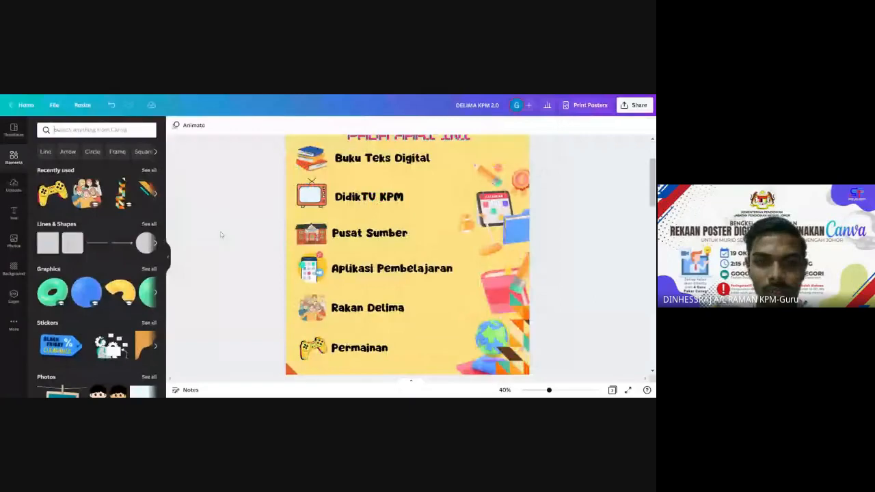
{"action": "scroll", "coordinate": [223, 228], "scroll_direction": "up", "scroll_amount": 3}
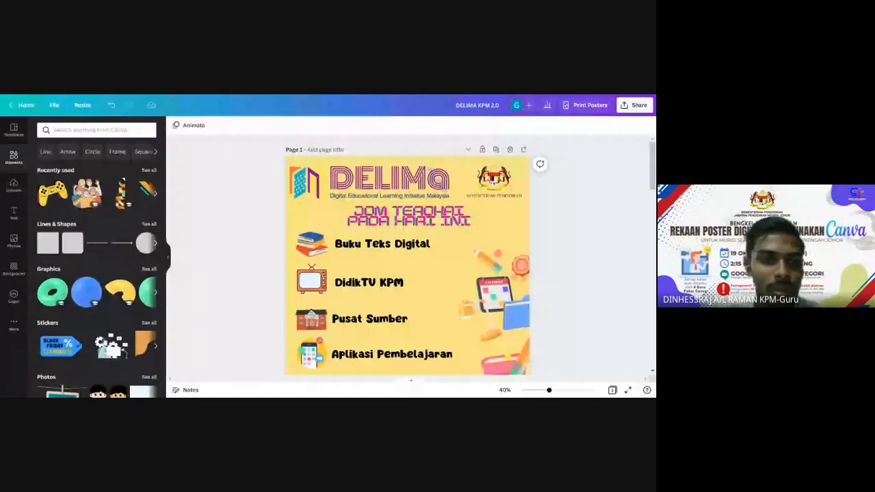
{"action": "scroll", "coordinate": [225, 238], "scroll_direction": "down", "scroll_amount": 5}
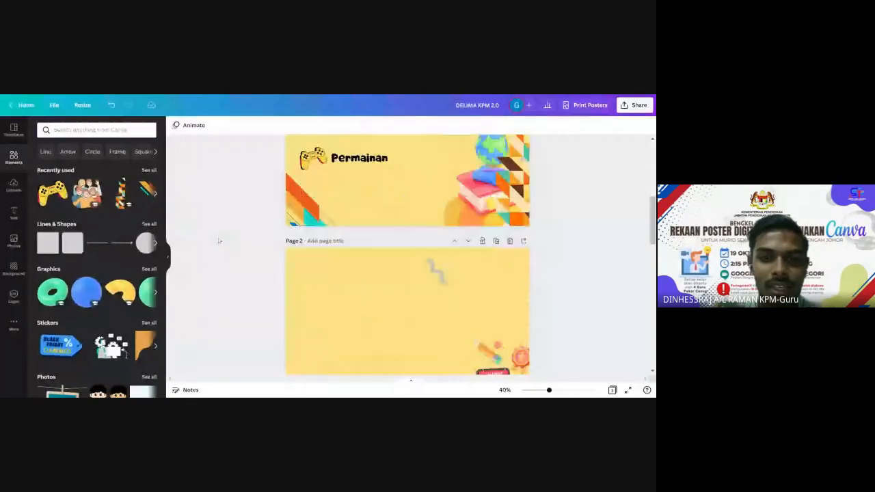
{"action": "scroll", "coordinate": [218, 240], "scroll_direction": "down", "scroll_amount": 3}
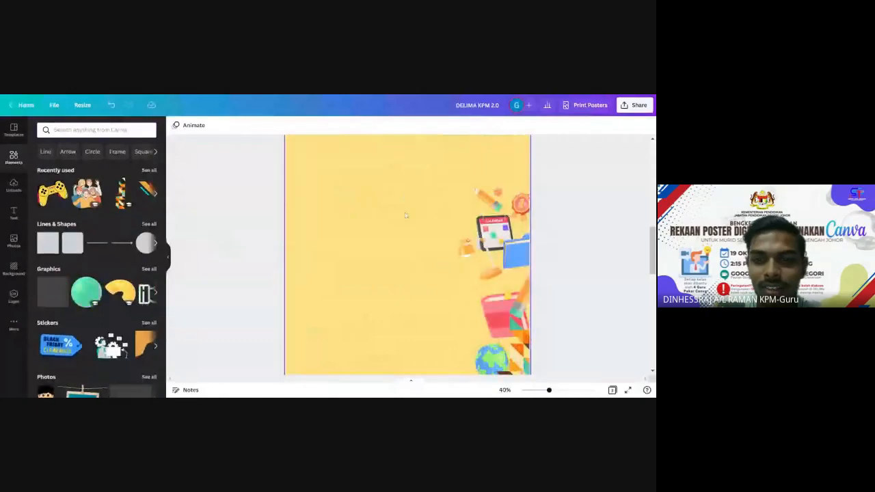
{"action": "scroll", "coordinate": [417, 225], "scroll_direction": "up", "scroll_amount": 2}
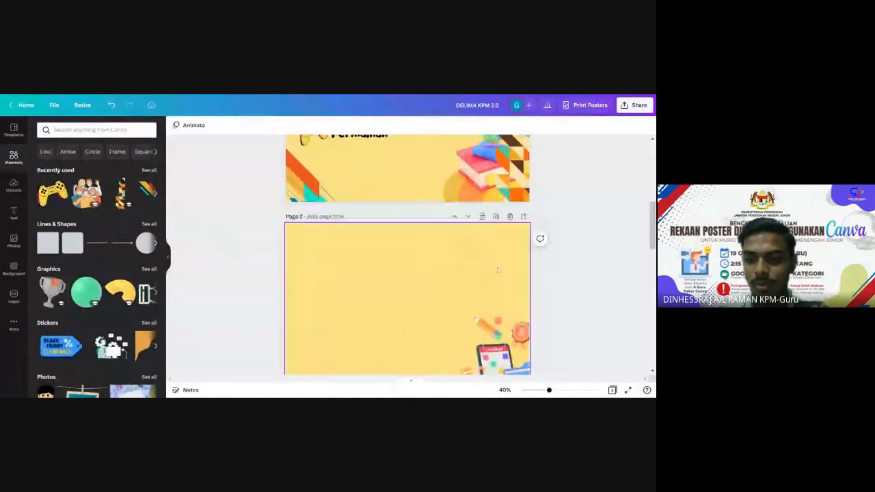
{"action": "scroll", "coordinate": [573, 221], "scroll_direction": "down", "scroll_amount": 2}
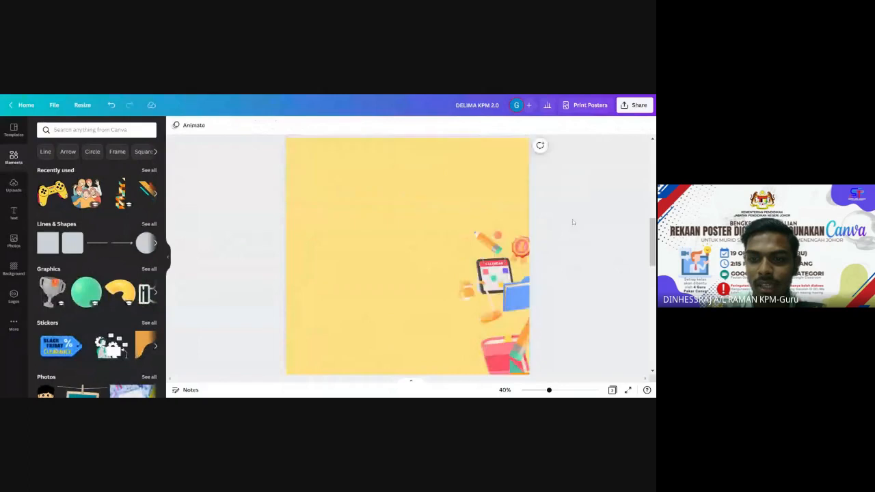
{"action": "mouse_move", "coordinate": [562, 208]}
{"action": "left_mouse_down"}
{"action": "mouse_move", "coordinate": [442, 221]}
{"action": "mouse_move", "coordinate": [445, 365]}
{"action": "left_mouse_up"}
{"action": "key", "text": "Delete"}
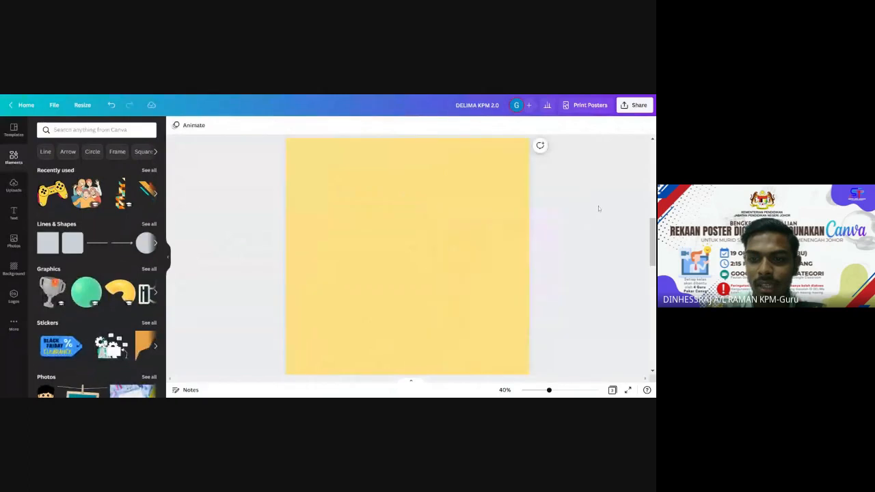
{"action": "key", "text": "ctrl+z"}
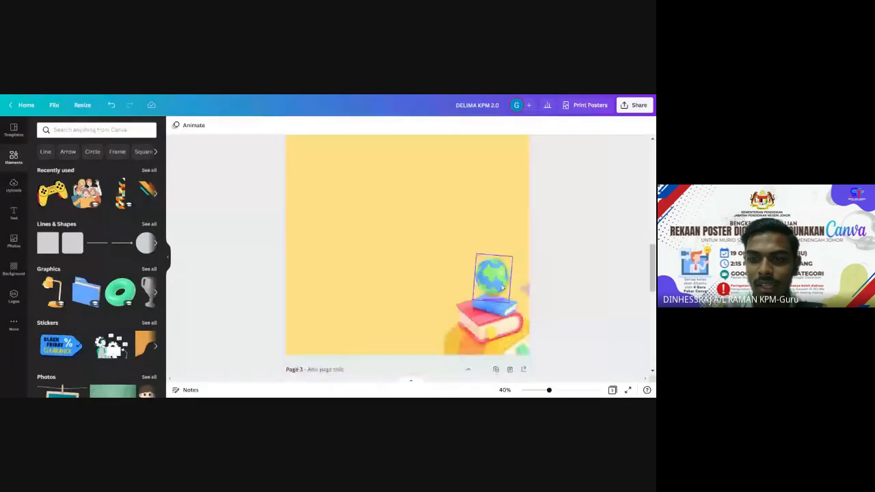
Delete page 2's globe sticker, books sticker and leftover edge element one by one.
{"action": "left_click", "coordinate": [503, 286]}
{"action": "key", "text": "Delete"}
{"action": "left_click", "coordinate": [509, 330]}
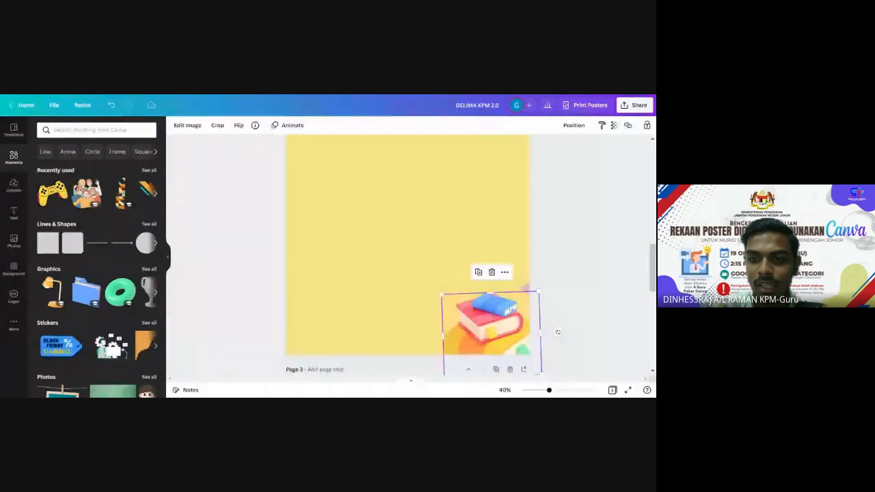
{"action": "key", "text": "Delete"}
{"action": "left_click", "coordinate": [525, 290]}
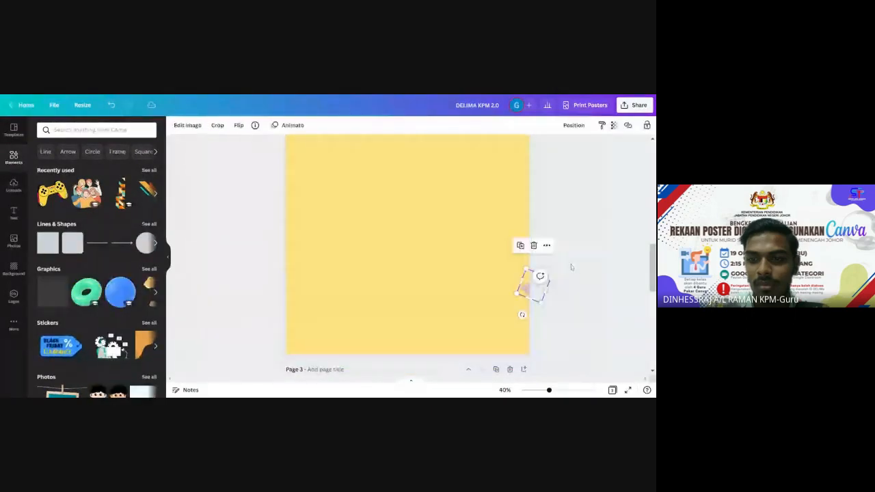
{"action": "key", "text": "Delete"}
{"action": "scroll", "coordinate": [480, 206], "scroll_direction": "up", "scroll_amount": 1}
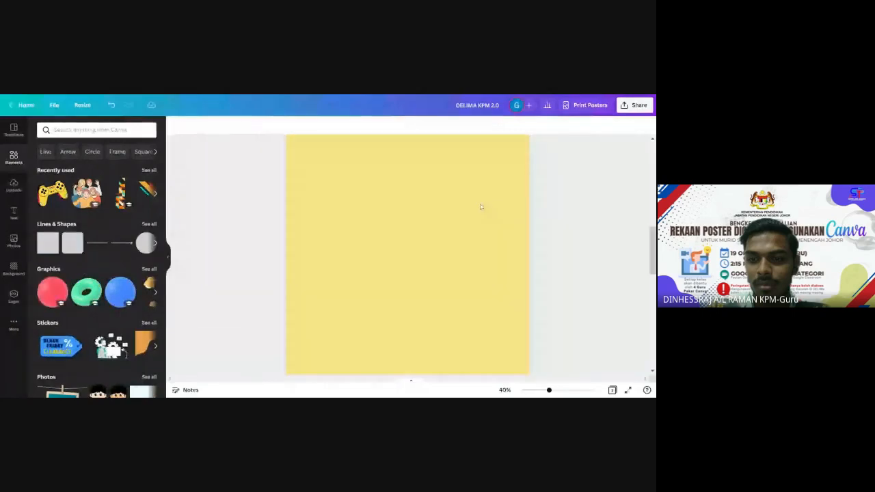
Zoom the canvas out to about 31% to see more of the page.
{"action": "left_click_drag", "start_coordinate": [549, 391], "coordinate": [544, 390]}
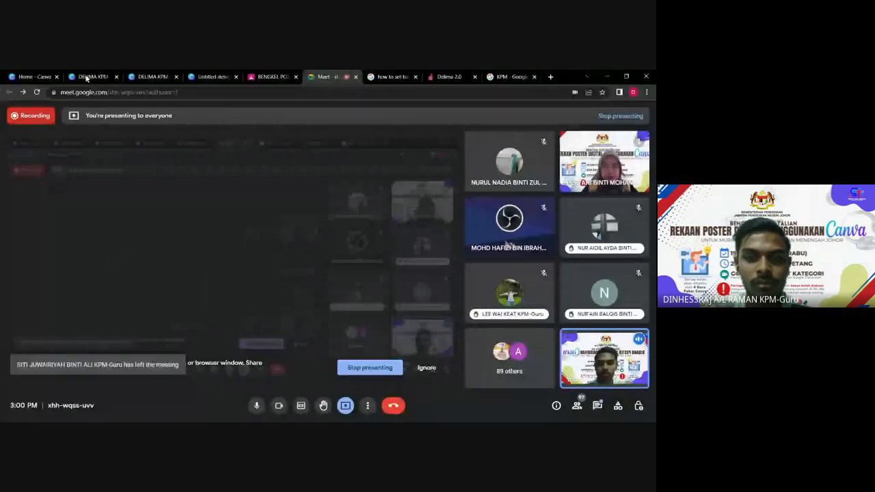
Go through the Canva home tab back to the DELIMA KPM design editor.
{"action": "left_click", "coordinate": [36, 77]}
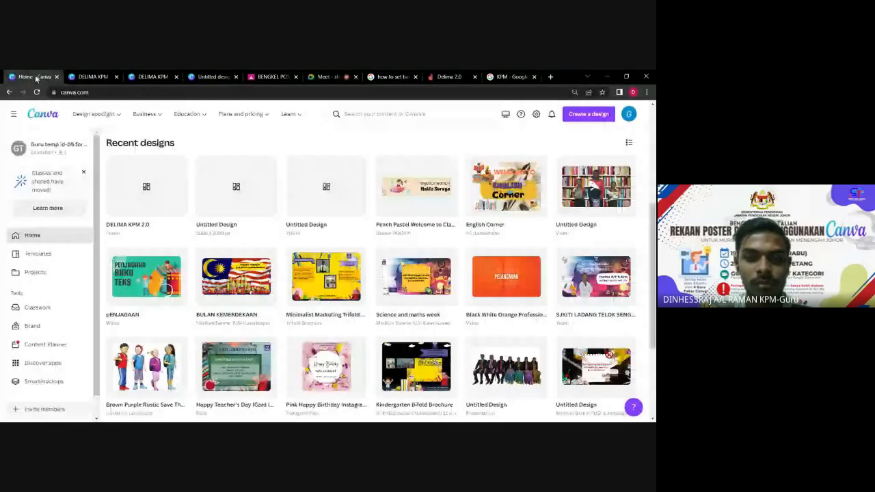
{"action": "left_click", "coordinate": [152, 76]}
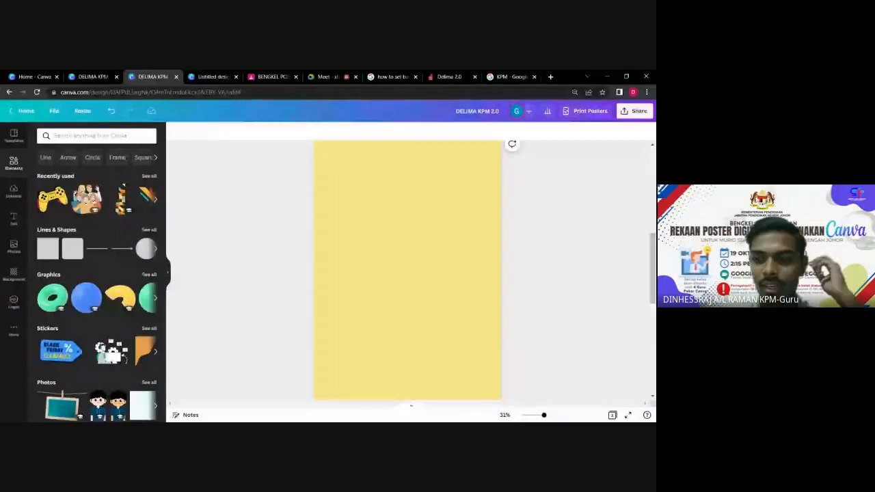
Replace the PLAY heading text on page 3 with 'DELIMA KPM 2.0'.
{"action": "scroll", "coordinate": [249, 267], "scroll_direction": "up", "scroll_amount": 1}
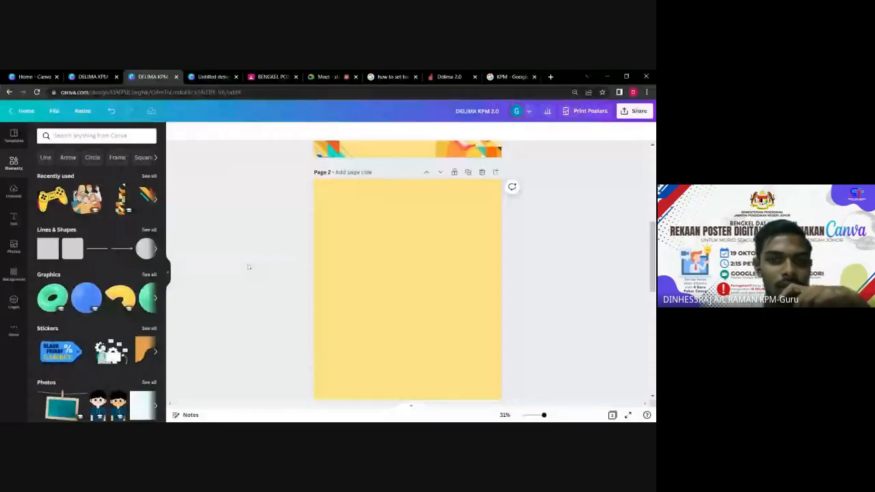
{"action": "scroll", "coordinate": [249, 266], "scroll_direction": "down", "scroll_amount": 5}
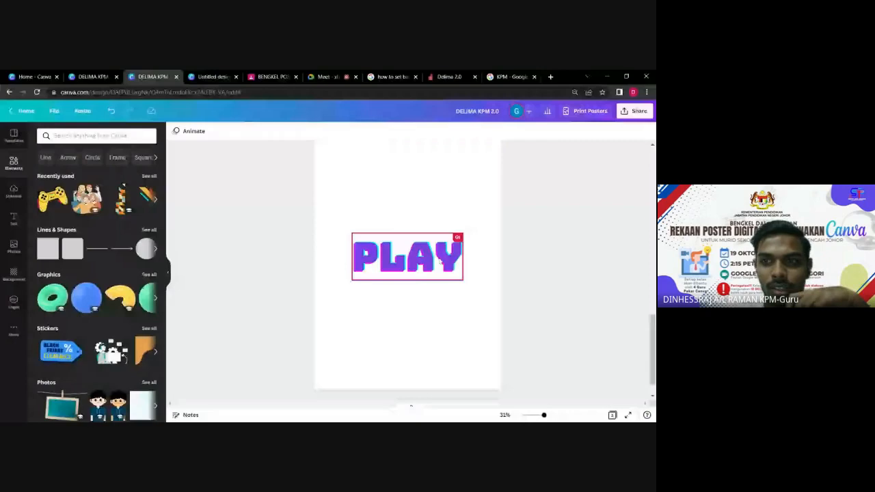
{"action": "left_click", "coordinate": [441, 258]}
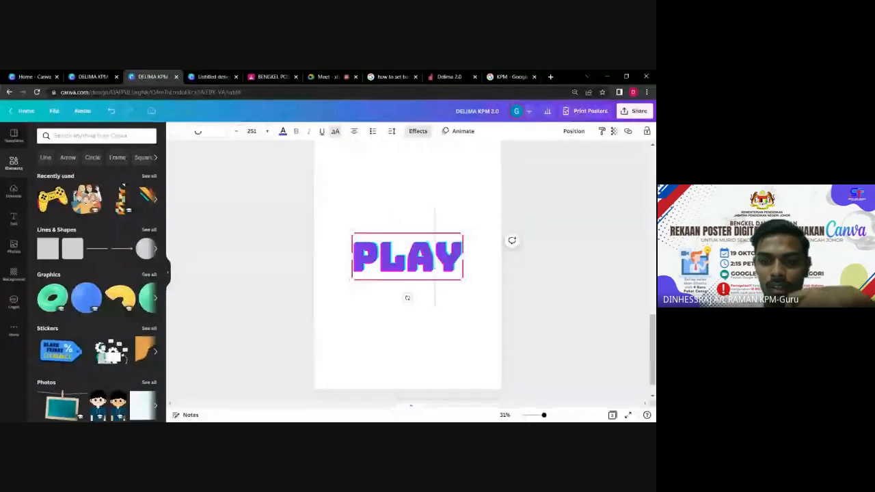
{"action": "key", "text": "BackSpace"}
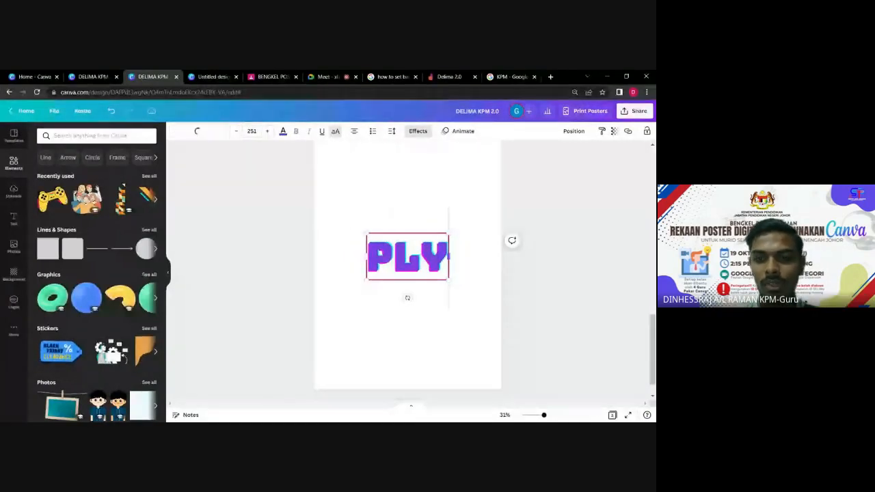
{"action": "key", "text": "BackSpace"}
{"action": "key", "text": "BackSpace"}
{"action": "key", "text": "BackSpace"}
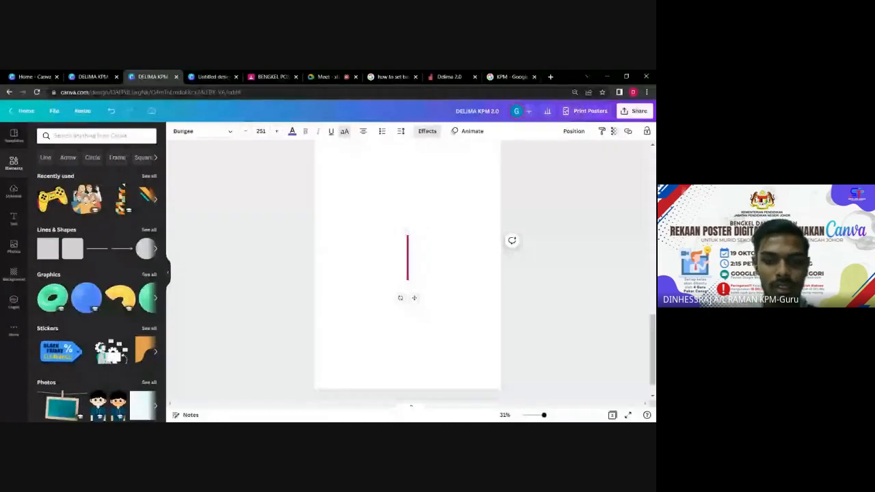
{"action": "type", "text": "DELIAM"}
{"action": "key", "text": "BackSpace"}
{"action": "key", "text": "BackSpace"}
{"action": "type", "text": "MA"}
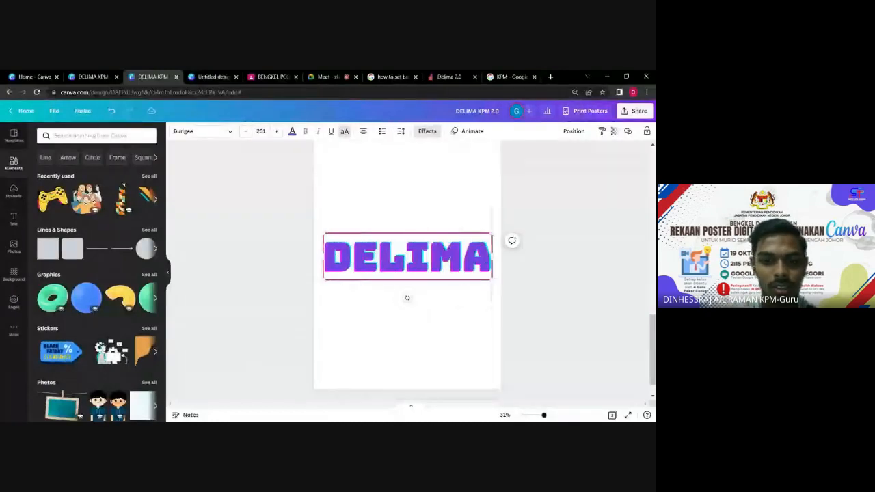
{"action": "type", "text": " KPM 2.0"}
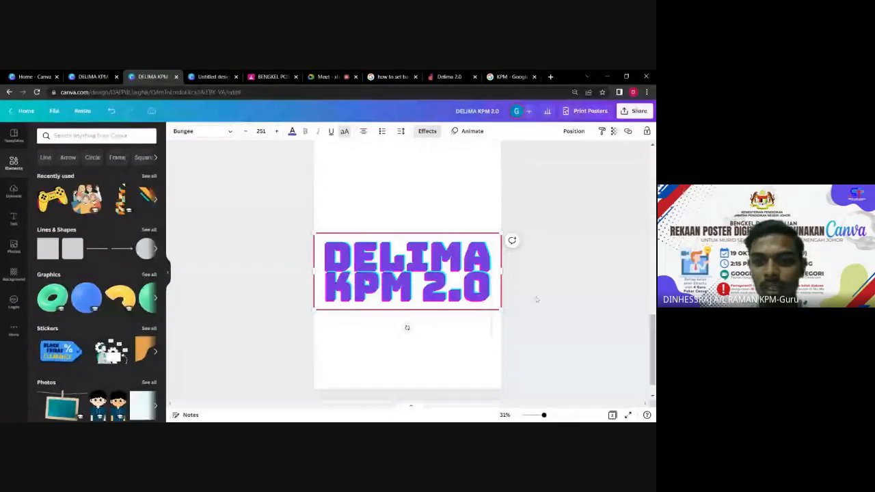
Recolour the heading text teal and set its font size to 100.
{"action": "key", "text": "ctrl+a"}
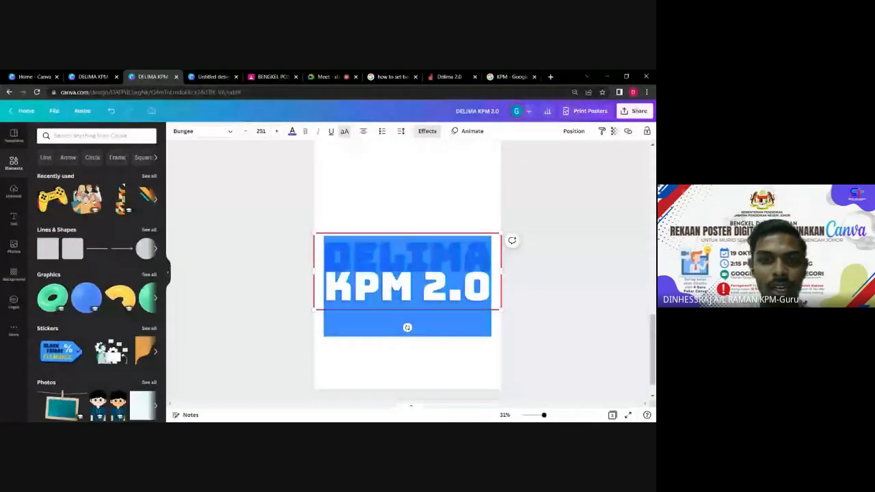
{"action": "left_click", "coordinate": [292, 132]}
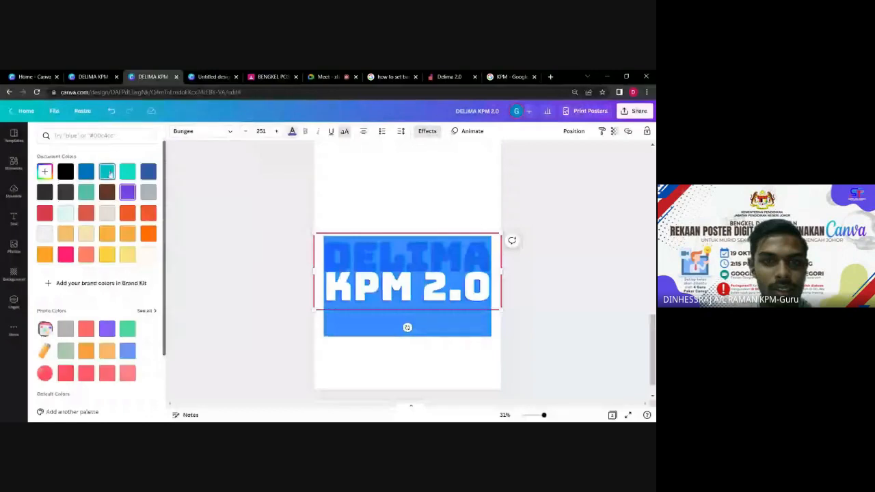
{"action": "left_click", "coordinate": [108, 174]}
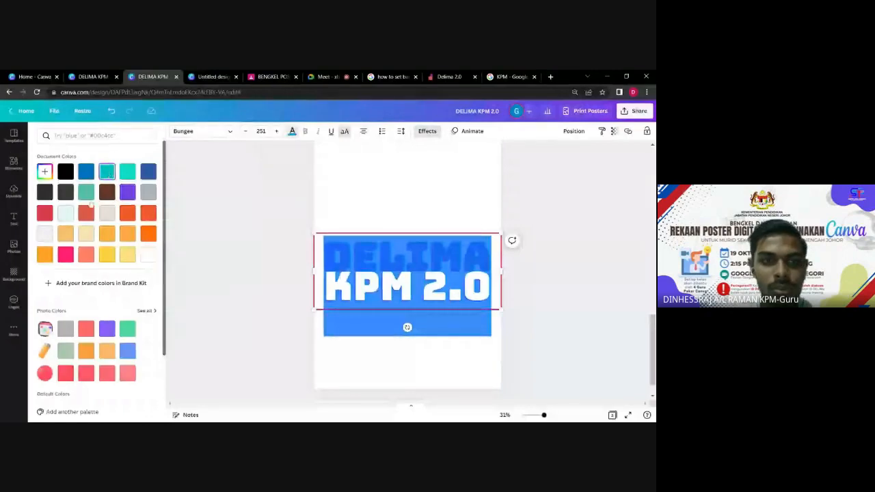
{"action": "left_click", "coordinate": [261, 131]}
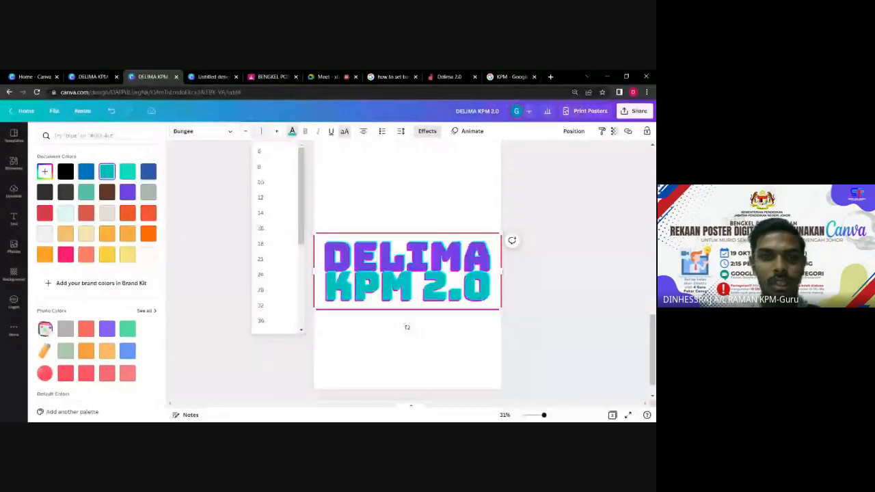
{"action": "type", "text": "100"}
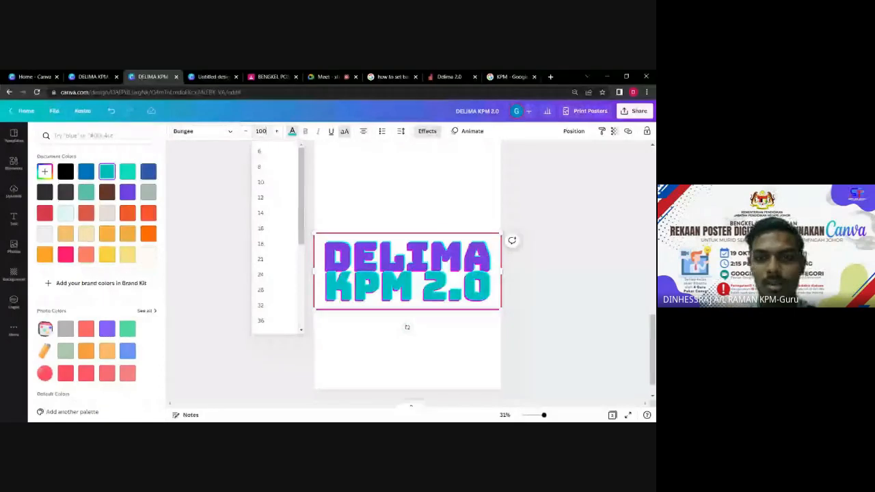
{"action": "key", "text": "Return"}
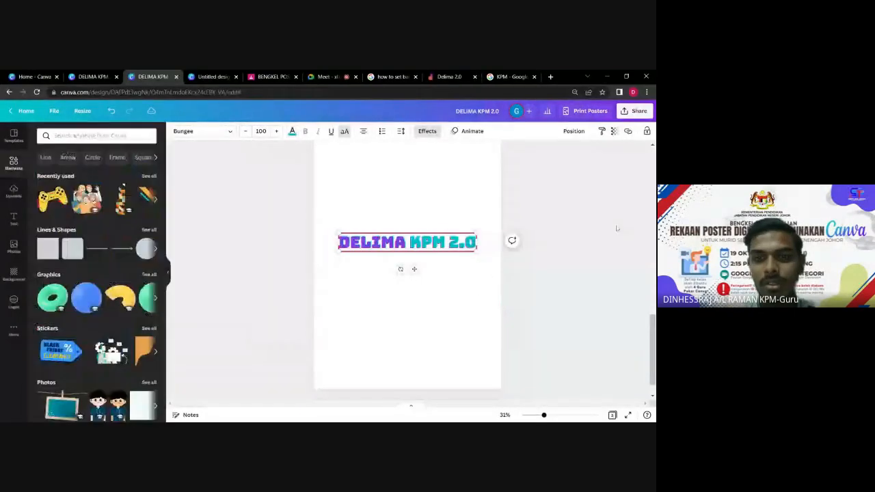
Move the DELIMA KPM 2.0 heading up to the top of page 3.
{"action": "left_click", "coordinate": [379, 289]}
{"action": "scroll", "coordinate": [424, 301], "scroll_direction": "up", "scroll_amount": 3}
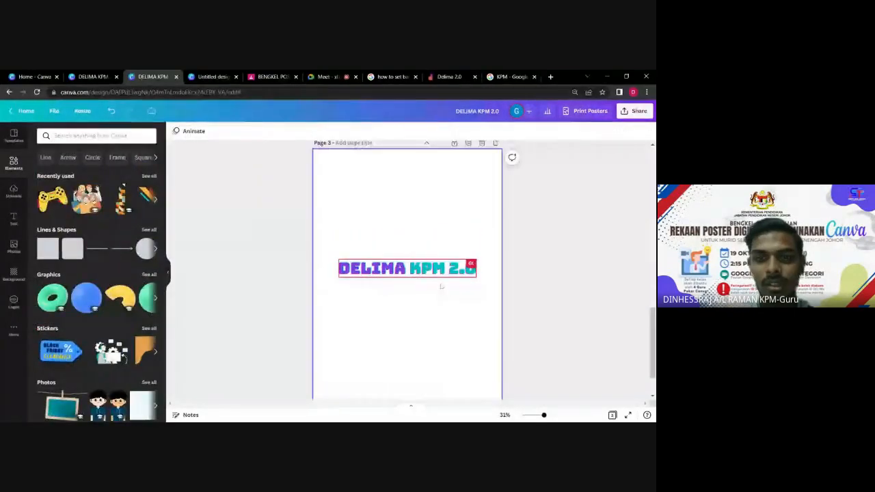
{"action": "left_click", "coordinate": [434, 348]}
{"action": "left_click_drag", "start_coordinate": [416, 306], "coordinate": [414, 252]}
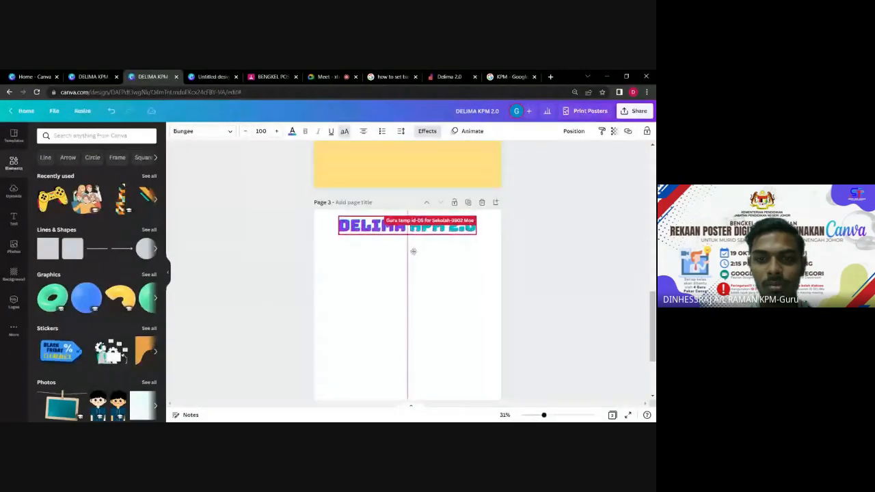
{"action": "left_click", "coordinate": [252, 273]}
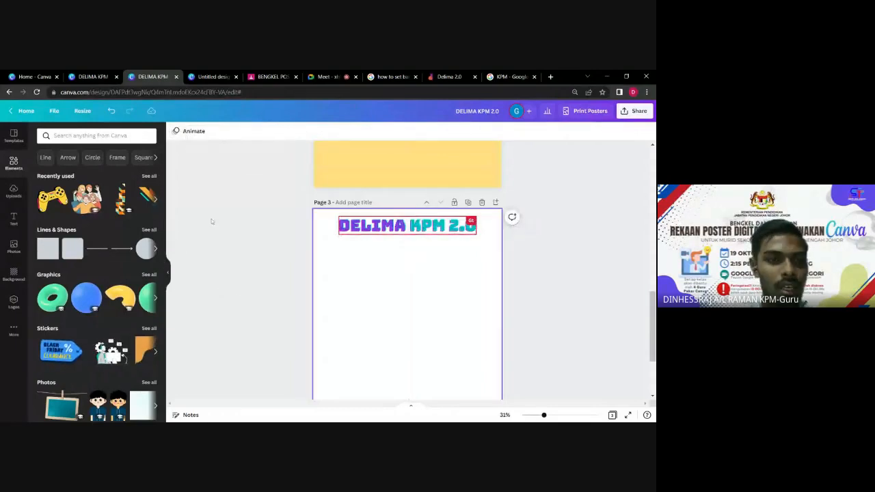
Check the Background options, then switch the side panel to the Photos library.
{"action": "scroll", "coordinate": [551, 252], "scroll_direction": "up", "scroll_amount": 5}
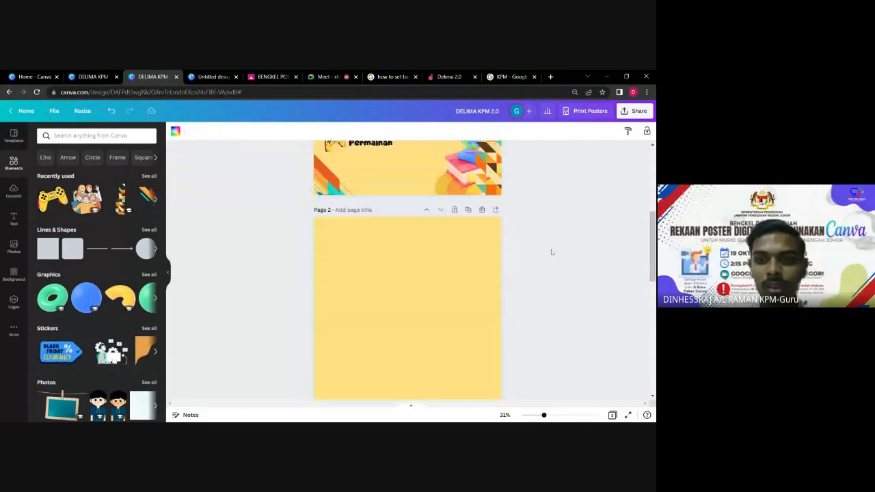
{"action": "scroll", "coordinate": [551, 253], "scroll_direction": "up", "scroll_amount": 3}
{"action": "scroll", "coordinate": [553, 252], "scroll_direction": "up", "scroll_amount": 2}
{"action": "scroll", "coordinate": [572, 239], "scroll_direction": "down", "scroll_amount": 7}
{"action": "scroll", "coordinate": [574, 239], "scroll_direction": "down", "scroll_amount": 2}
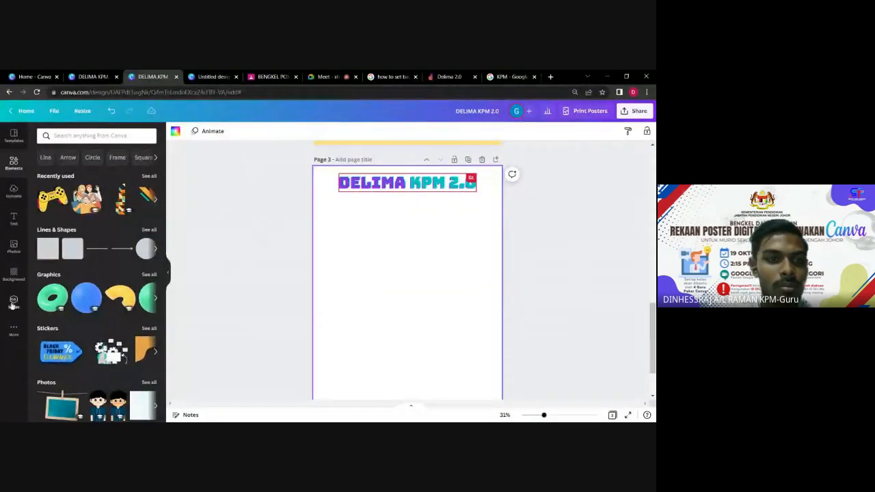
{"action": "left_click", "coordinate": [13, 274]}
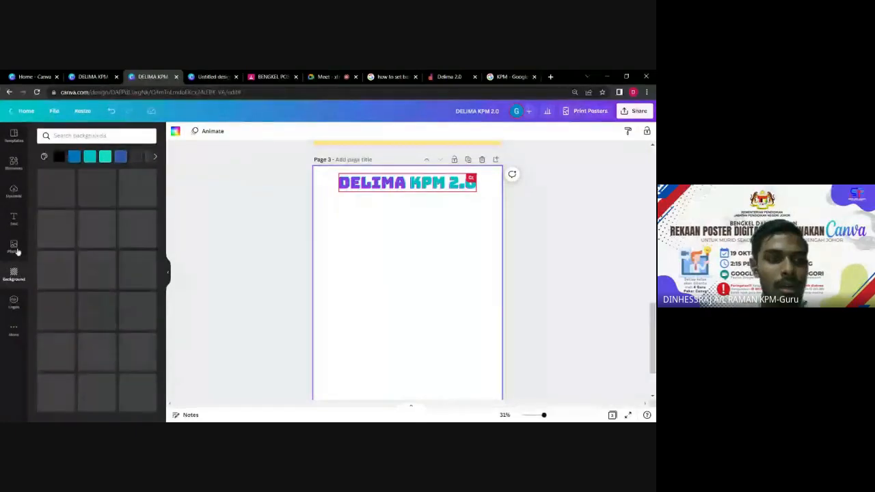
{"action": "left_click", "coordinate": [14, 274]}
{"action": "left_click", "coordinate": [12, 253]}
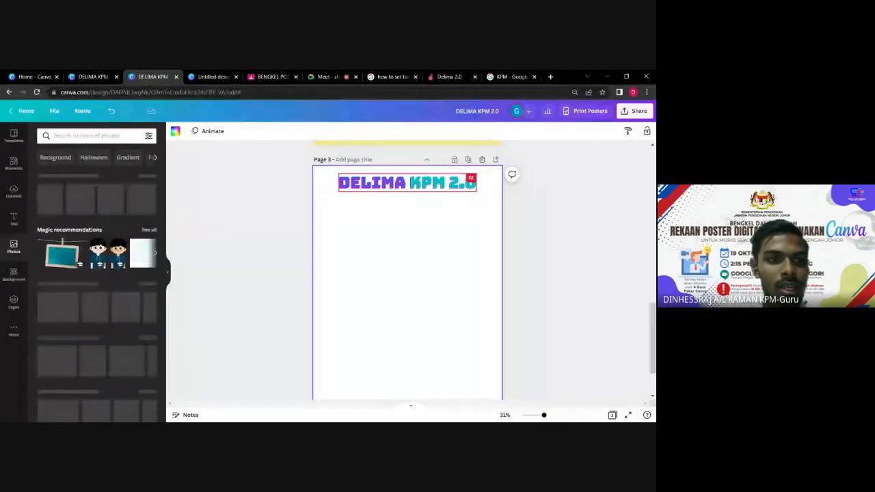
Search photos for 'school' and browse the classroom, chalkboard and stationery results.
{"action": "left_click", "coordinate": [72, 136]}
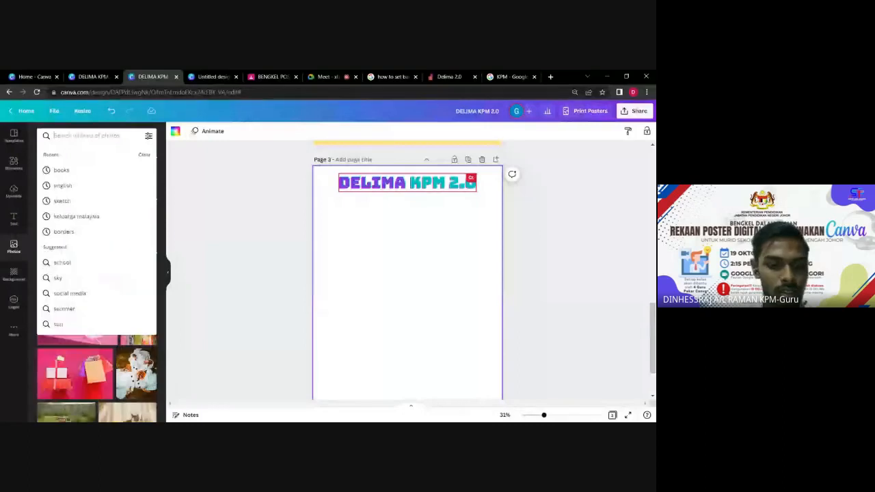
{"action": "type", "text": "school"}
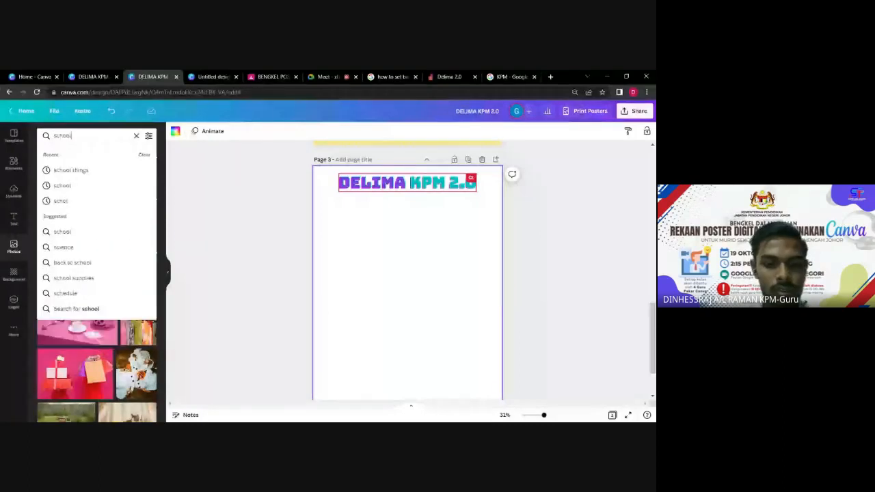
{"action": "key", "text": "Return"}
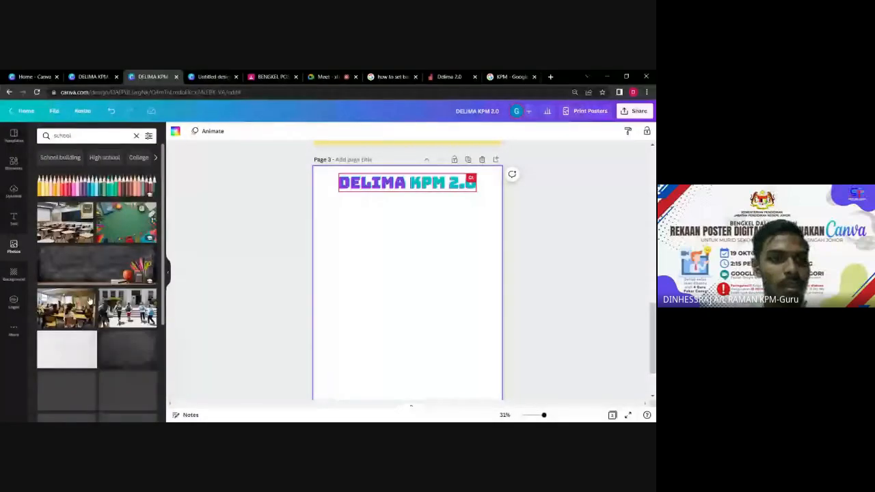
{"action": "scroll", "coordinate": [89, 301], "scroll_direction": "down", "scroll_amount": 3}
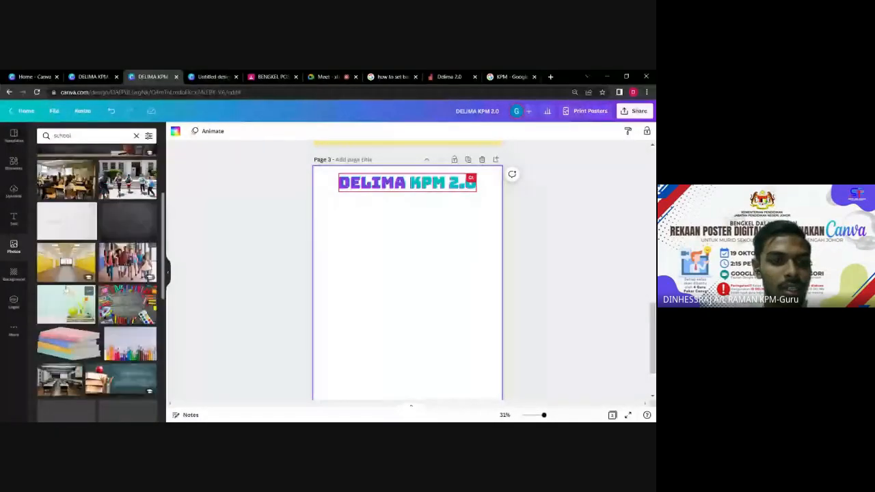
{"action": "scroll", "coordinate": [66, 289], "scroll_direction": "down", "scroll_amount": 2}
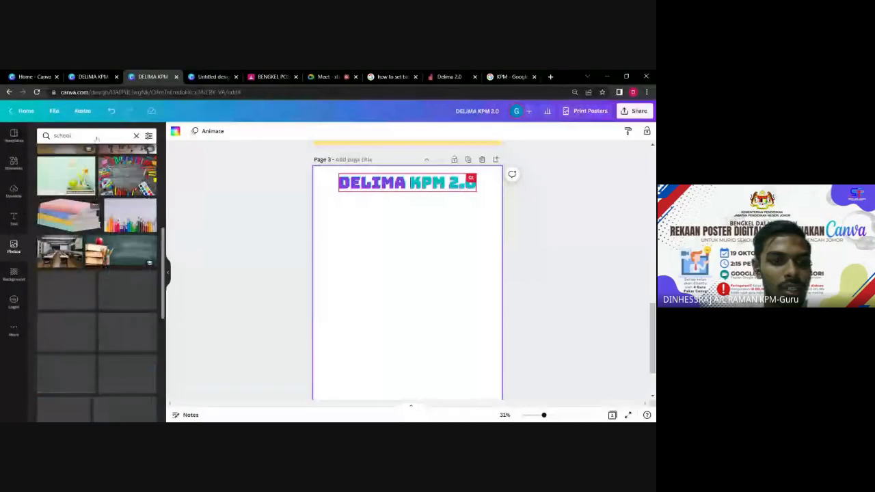
{"action": "scroll", "coordinate": [83, 272], "scroll_direction": "down", "scroll_amount": 1}
{"action": "scroll", "coordinate": [82, 272], "scroll_direction": "down", "scroll_amount": 2}
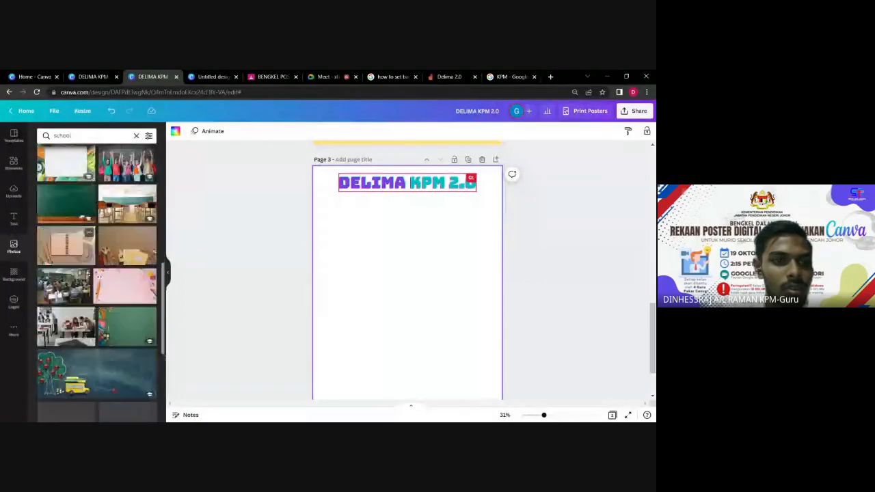
{"action": "scroll", "coordinate": [76, 326], "scroll_direction": "down", "scroll_amount": 1}
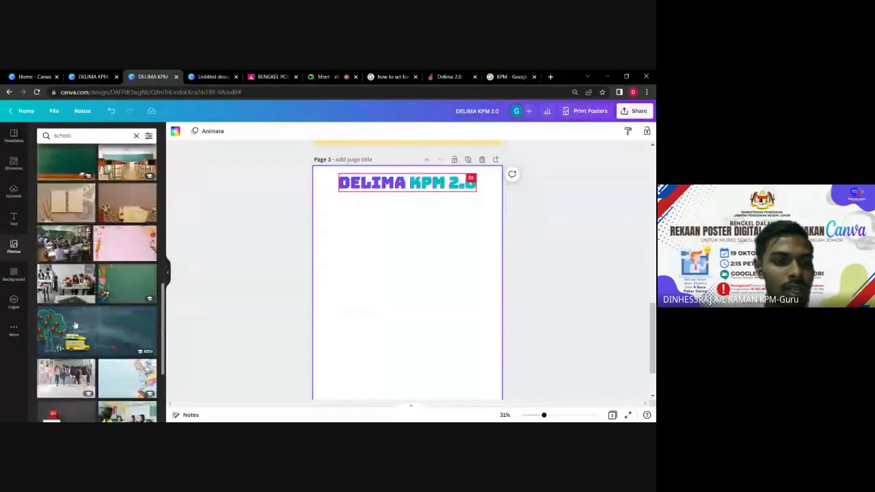
{"action": "scroll", "coordinate": [75, 326], "scroll_direction": "down", "scroll_amount": 3}
{"action": "scroll", "coordinate": [87, 310], "scroll_direction": "down", "scroll_amount": 2}
{"action": "scroll", "coordinate": [86, 310], "scroll_direction": "down", "scroll_amount": 2}
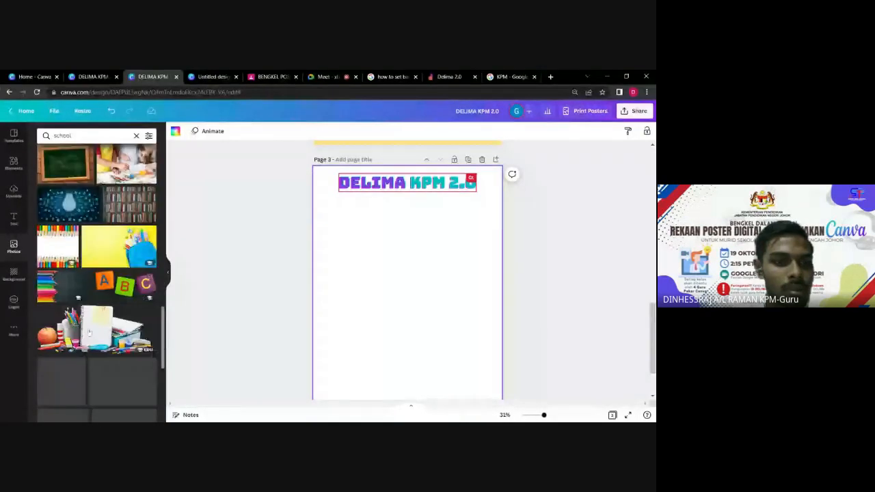
{"action": "scroll", "coordinate": [89, 332], "scroll_direction": "down", "scroll_amount": 3}
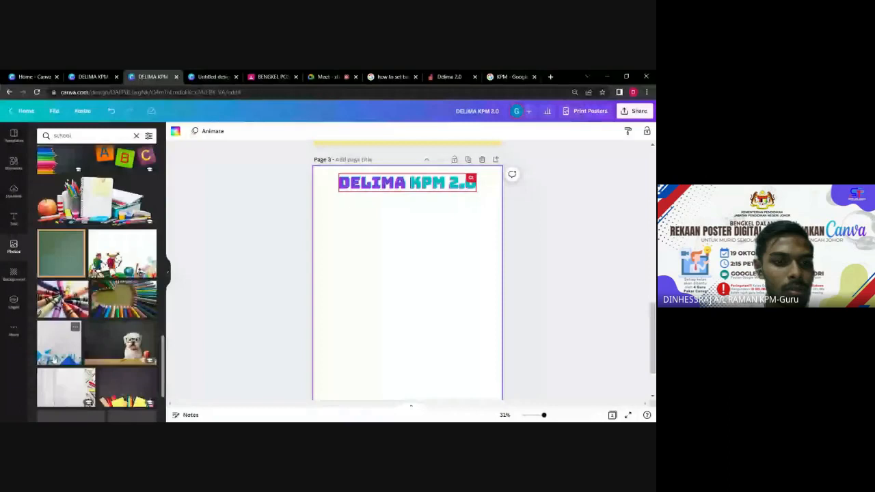
{"action": "scroll", "coordinate": [94, 333], "scroll_direction": "down", "scroll_amount": 2}
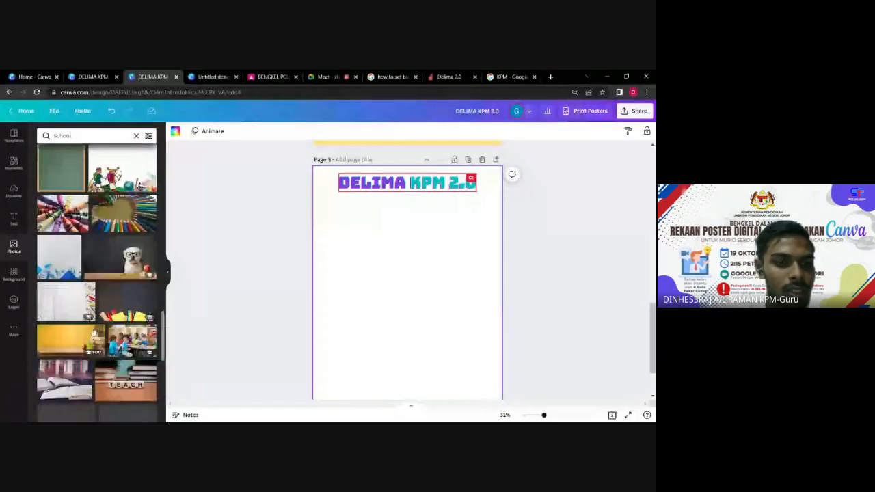
{"action": "scroll", "coordinate": [93, 333], "scroll_direction": "down", "scroll_amount": 2}
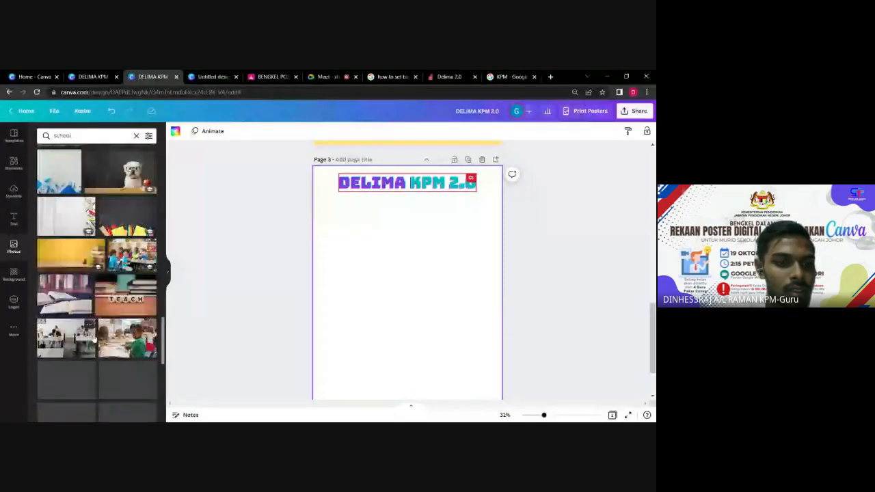
{"action": "scroll", "coordinate": [69, 346], "scroll_direction": "up", "scroll_amount": 2}
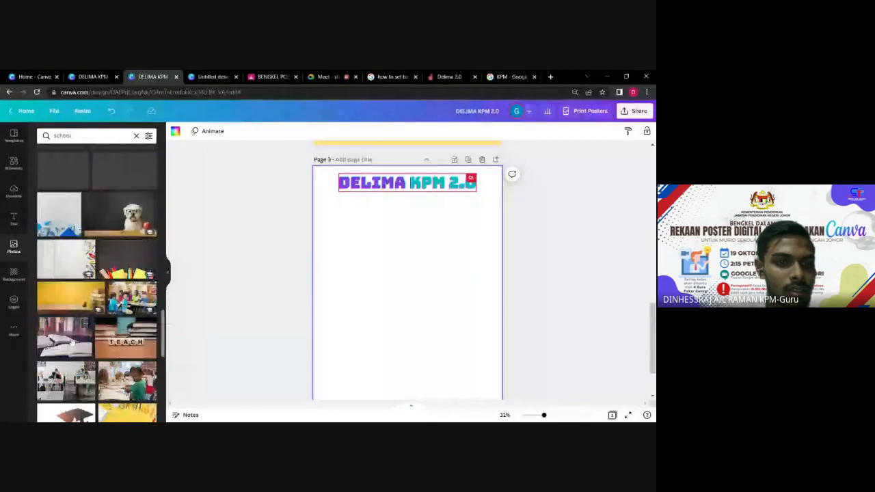
{"action": "scroll", "coordinate": [71, 344], "scroll_direction": "up", "scroll_amount": 2}
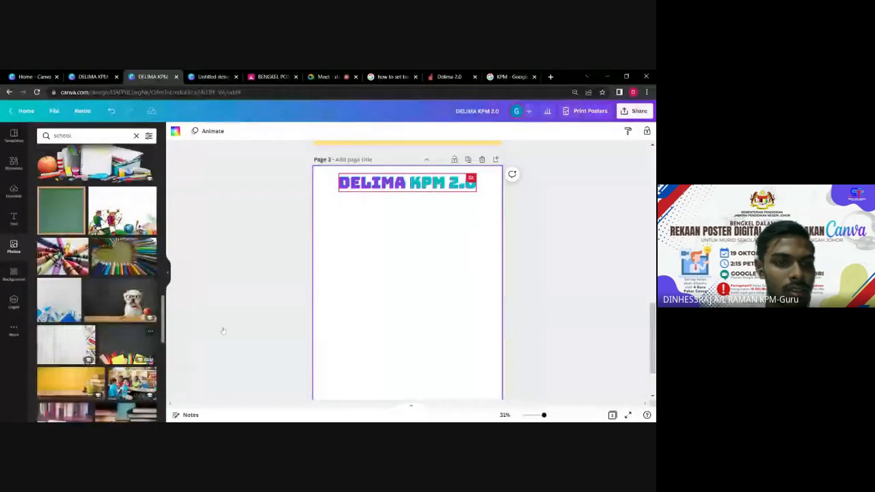
Place the chalkboard-with-pencils photo on page 3, sized to fill the page behind the heading.
{"action": "left_click_drag", "start_coordinate": [223, 331], "coordinate": [408, 298]}
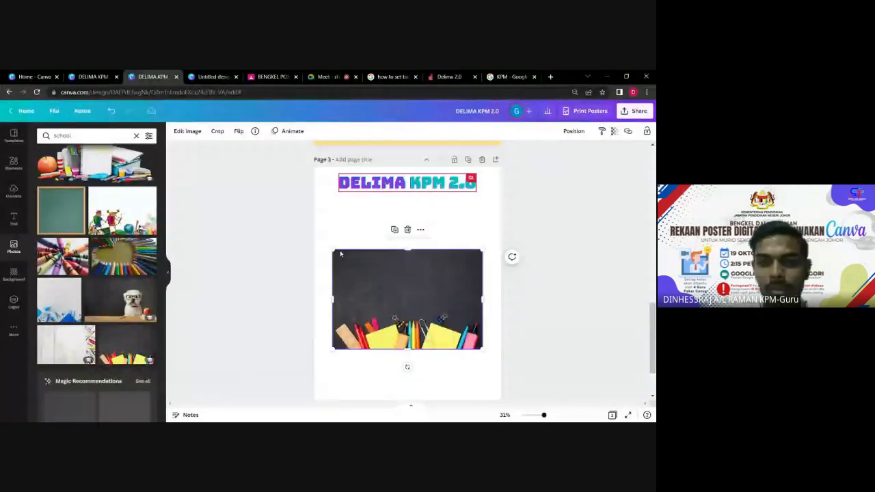
{"action": "left_click_drag", "start_coordinate": [330, 250], "coordinate": [306, 198]}
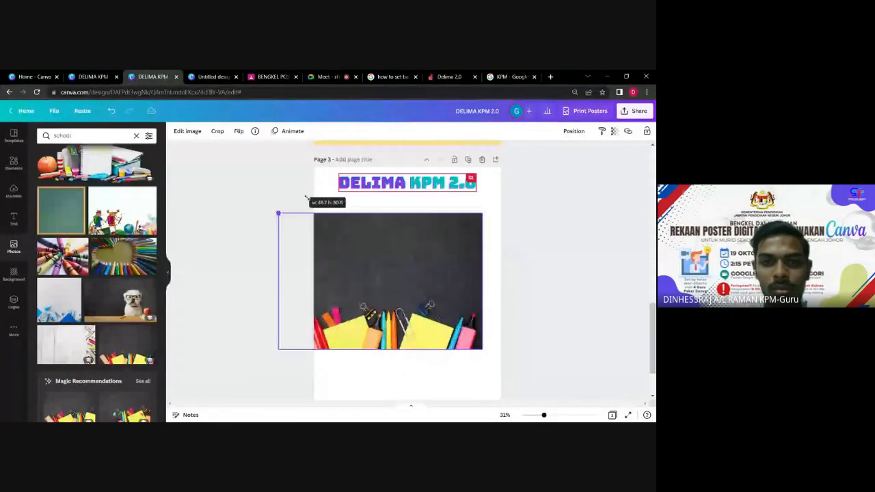
{"action": "left_click_drag", "start_coordinate": [394, 281], "coordinate": [407, 363]}
{"action": "scroll", "coordinate": [569, 246], "scroll_direction": "down", "scroll_amount": 2}
{"action": "left_click", "coordinate": [522, 260]}
{"action": "scroll", "coordinate": [522, 260], "scroll_direction": "up", "scroll_amount": 2}
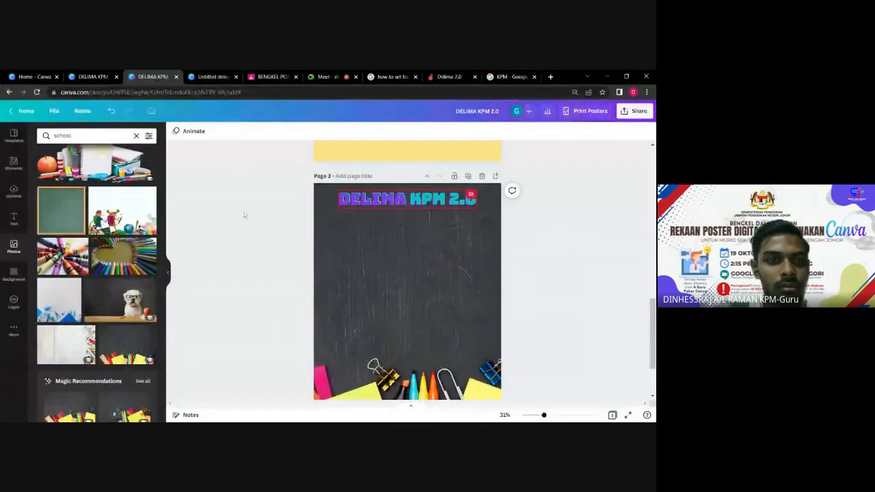
{"action": "scroll", "coordinate": [269, 205], "scroll_direction": "up", "scroll_amount": 4}
{"action": "scroll", "coordinate": [272, 205], "scroll_direction": "up", "scroll_amount": 3}
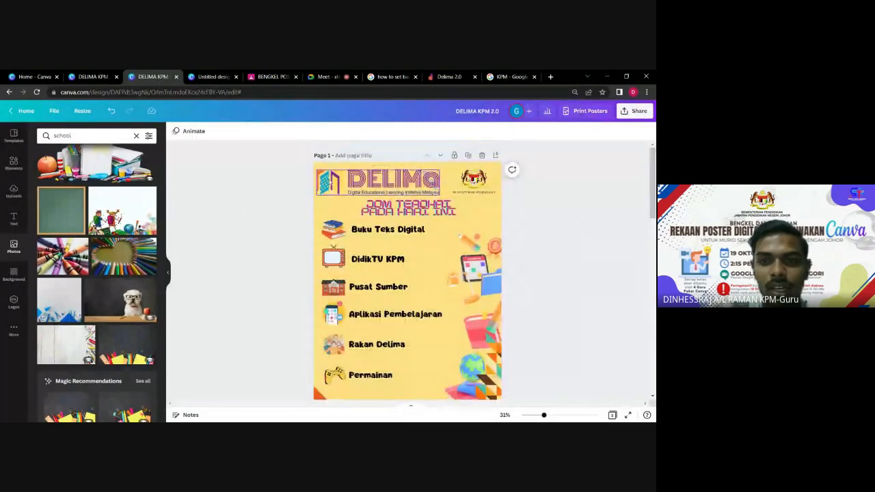
Clear the 'school' photo search and switch the side panel to the Elements library.
{"action": "left_click", "coordinate": [383, 179]}
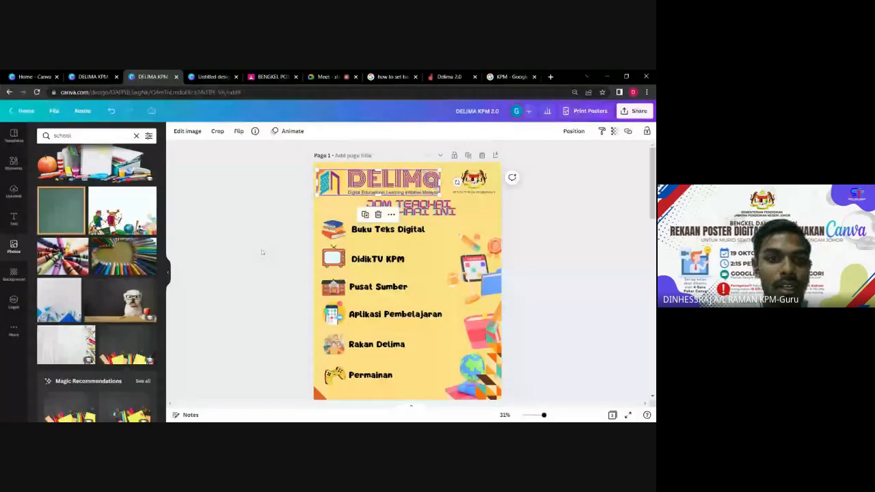
{"action": "left_click", "coordinate": [71, 135]}
{"action": "key", "text": "BackSpace"}
{"action": "key", "text": "BackSpace"}
{"action": "key", "text": "BackSpace"}
{"action": "key", "text": "BackSpace"}
{"action": "key", "text": "BackSpace"}
{"action": "key", "text": "BackSpace"}
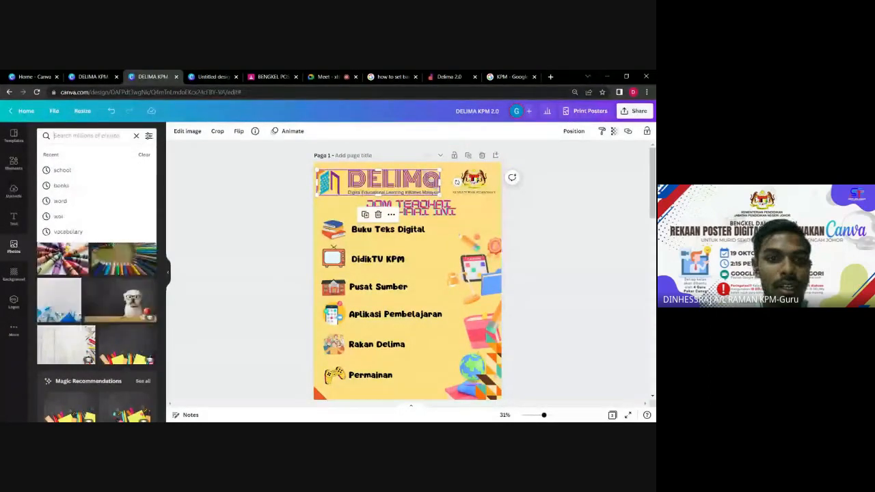
{"action": "left_click", "coordinate": [14, 164]}
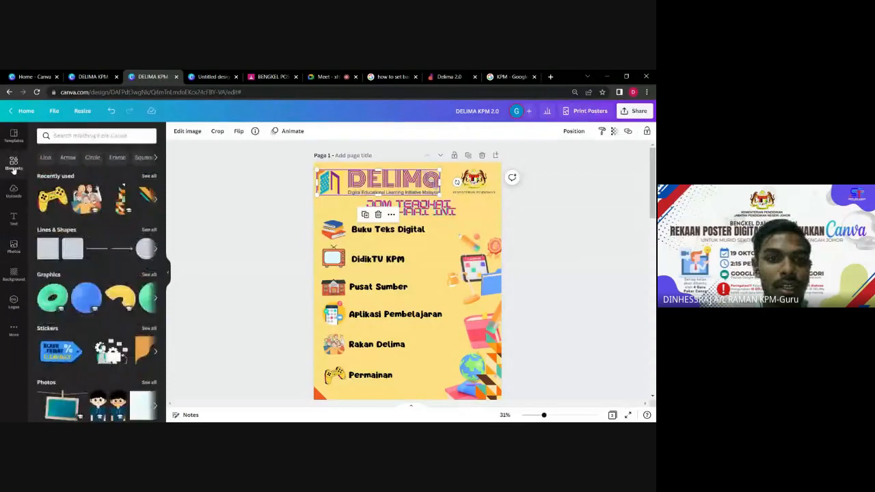
{"action": "left_click", "coordinate": [76, 135]}
{"action": "left_click", "coordinate": [215, 191]}
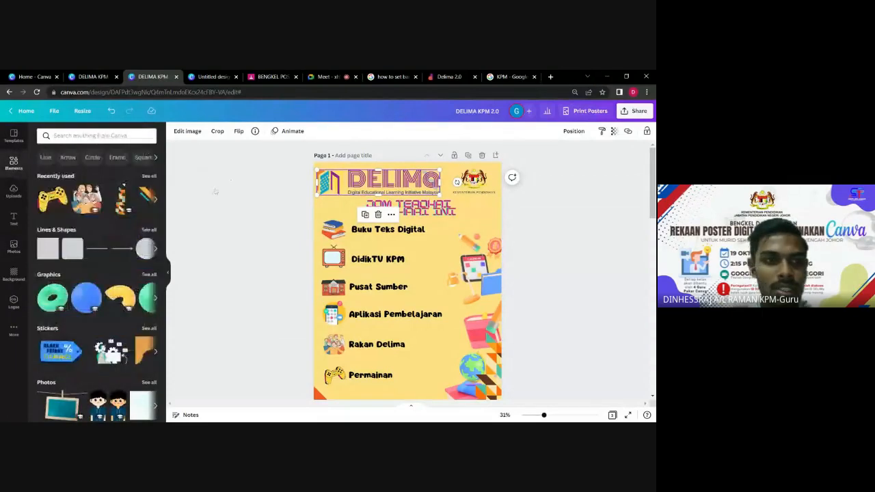
{"action": "left_click", "coordinate": [195, 214]}
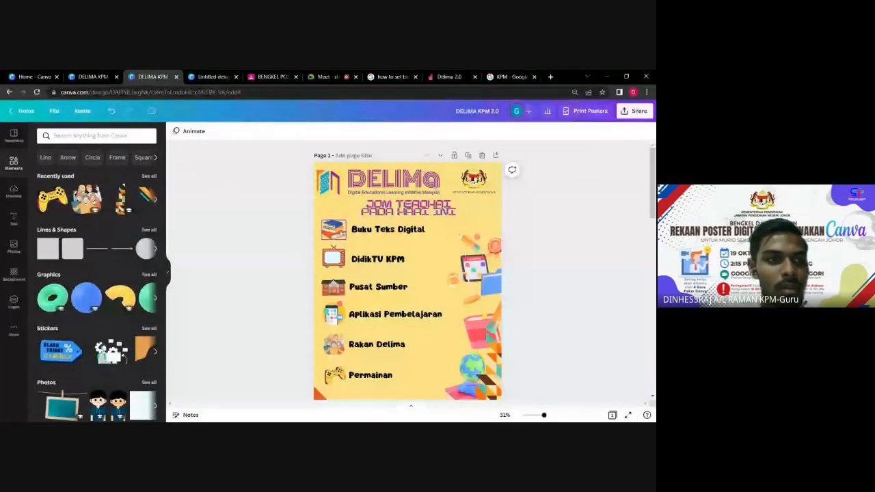
{"action": "left_click", "coordinate": [334, 229]}
{"action": "left_click", "coordinate": [341, 257]}
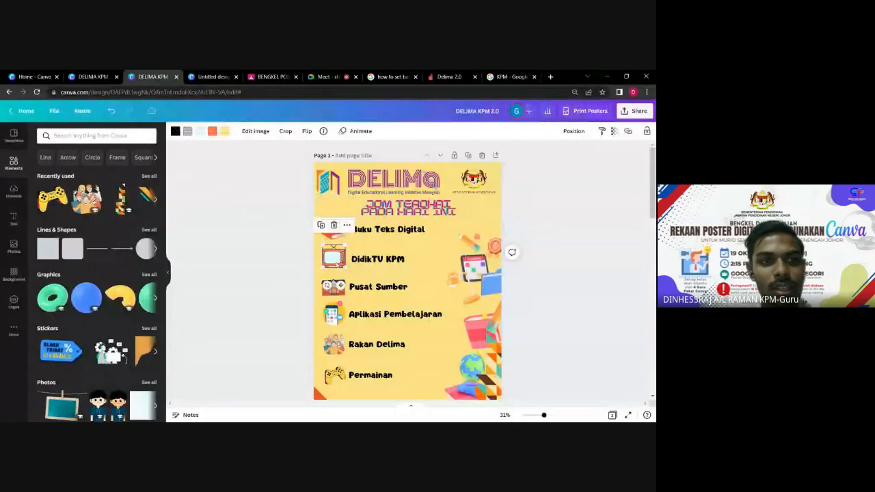
{"action": "type", "text": "books"}
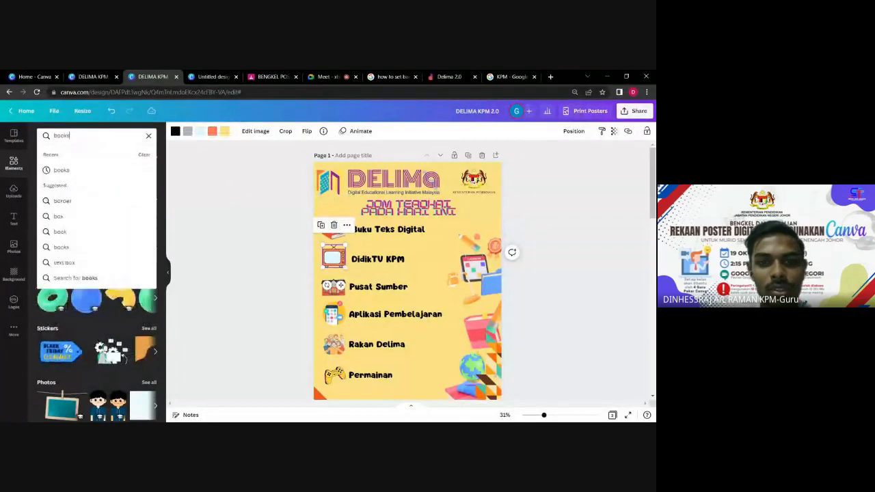
{"action": "key", "text": "Return"}
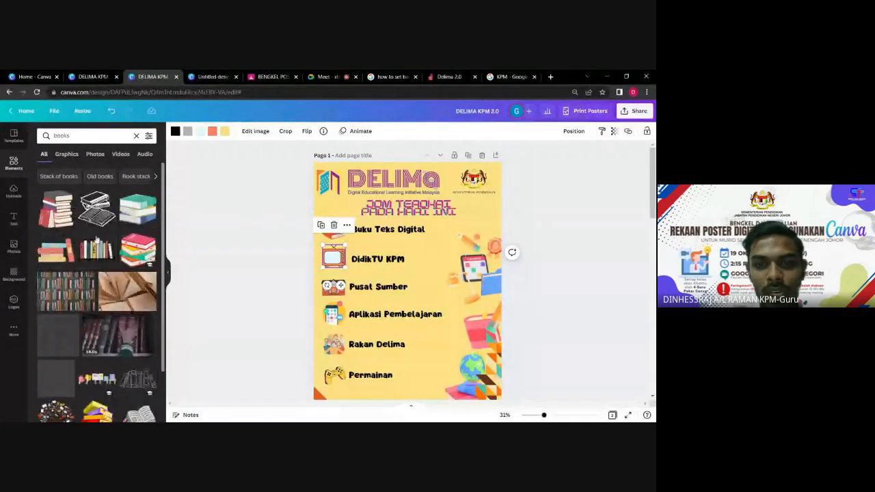
{"action": "scroll", "coordinate": [80, 266], "scroll_direction": "down", "scroll_amount": 1}
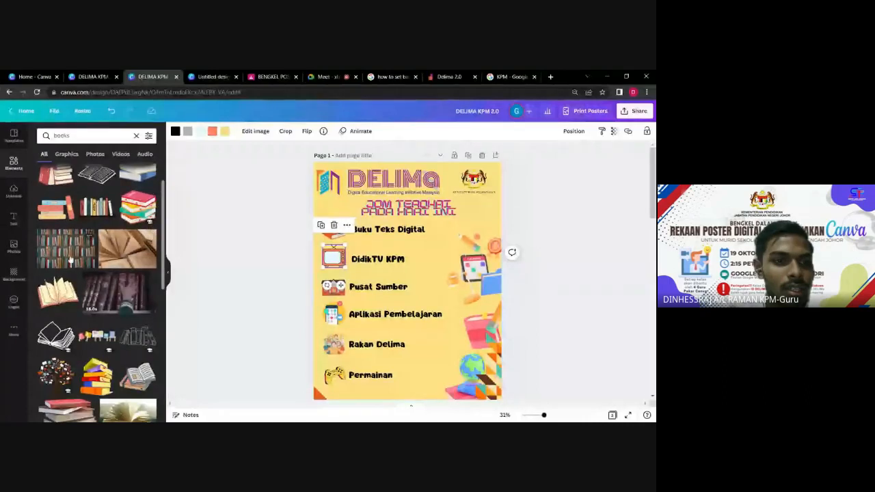
{"action": "scroll", "coordinate": [70, 259], "scroll_direction": "down", "scroll_amount": 2}
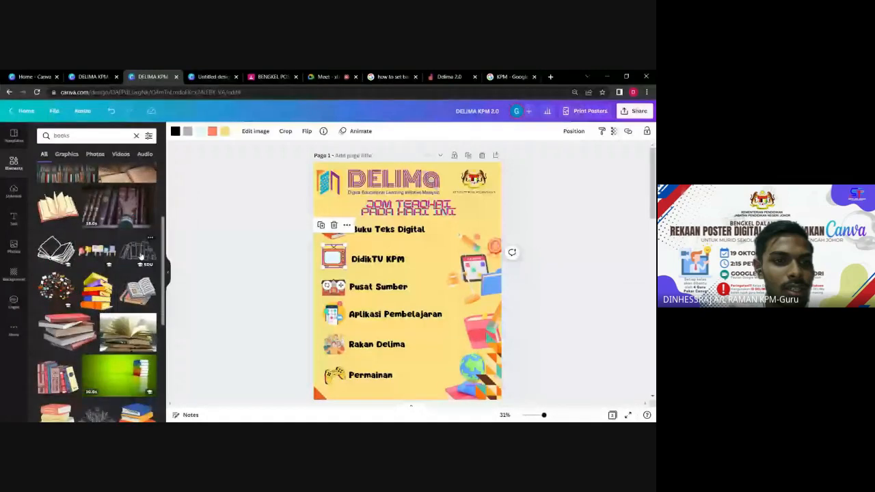
{"action": "scroll", "coordinate": [101, 316], "scroll_direction": "down", "scroll_amount": 1}
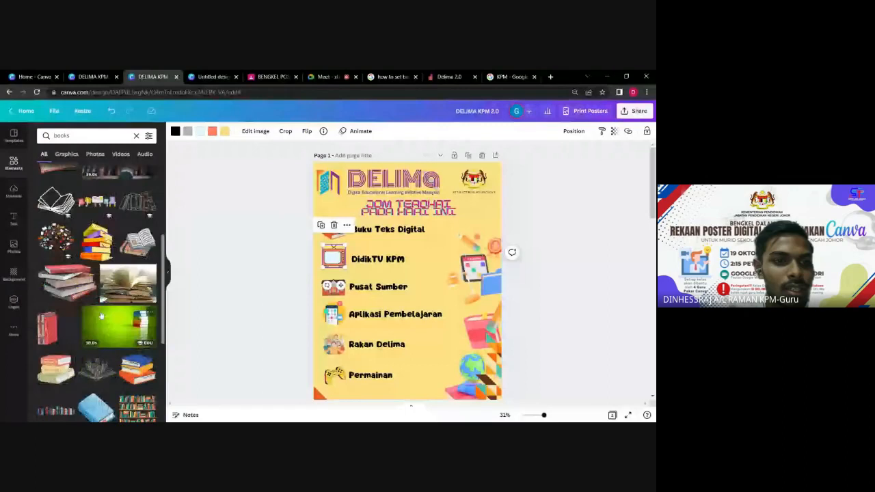
{"action": "scroll", "coordinate": [101, 316], "scroll_direction": "down", "scroll_amount": 2}
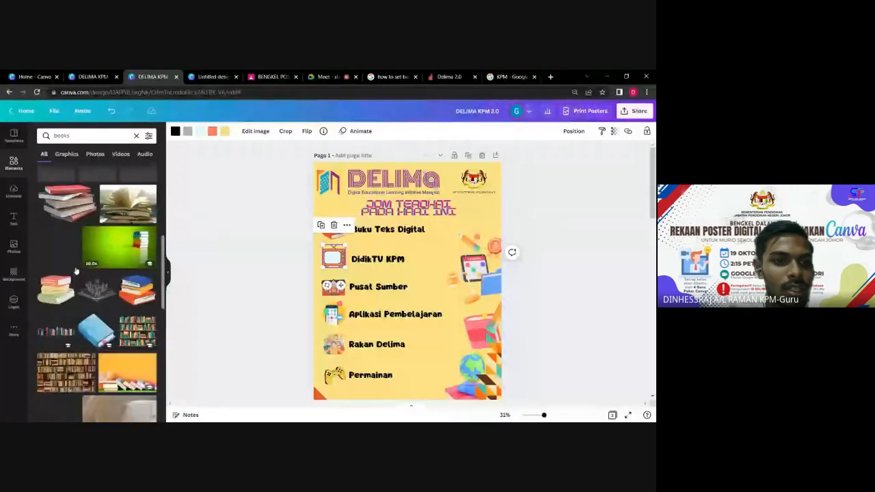
{"action": "scroll", "coordinate": [76, 271], "scroll_direction": "up", "scroll_amount": 5}
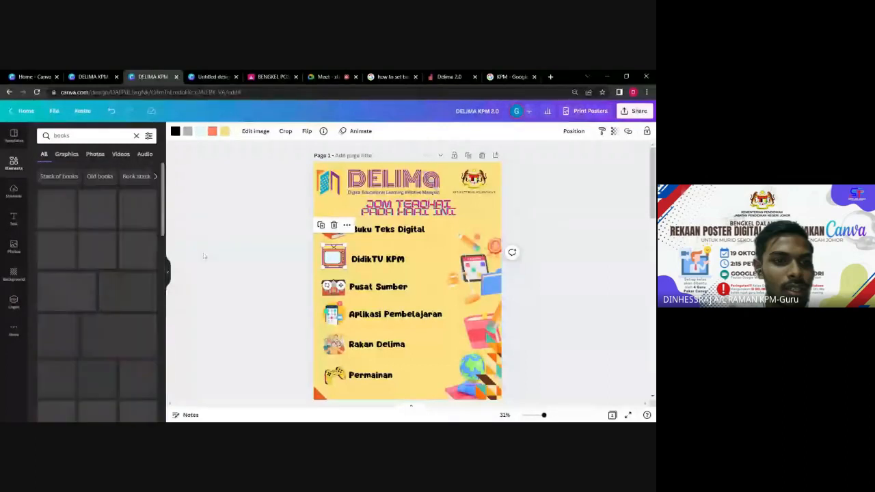
{"action": "left_click", "coordinate": [287, 269]}
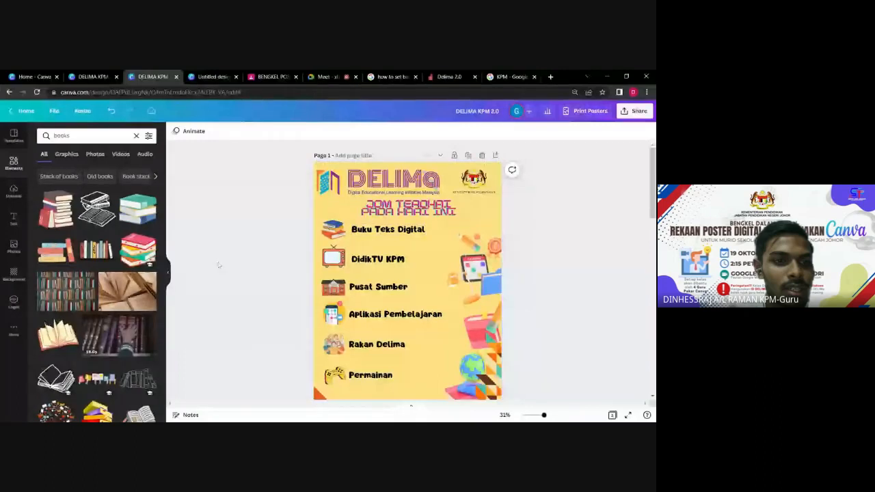
{"action": "left_click", "coordinate": [136, 136]}
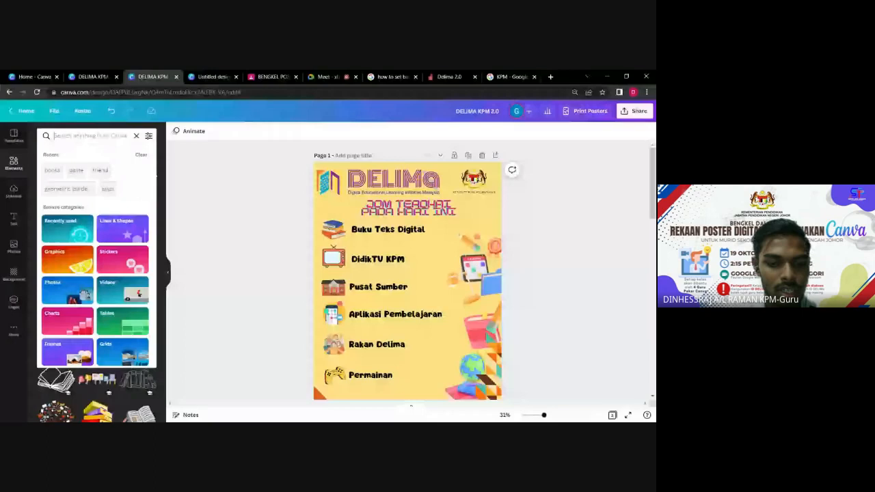
Search Elements for 'tv', glance at Uploads, then search Elements for 'kpm'.
{"action": "type", "text": "tv"}
{"action": "key", "text": "Return"}
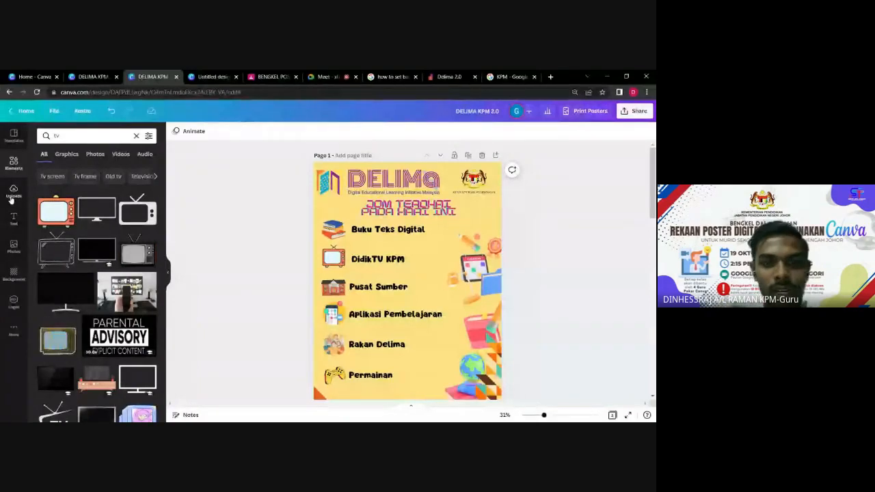
{"action": "left_click", "coordinate": [13, 191]}
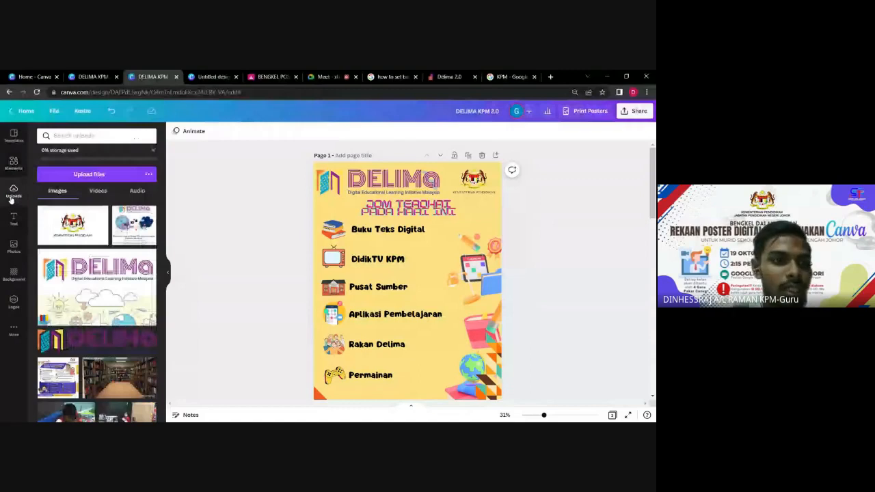
{"action": "left_click", "coordinate": [13, 163]}
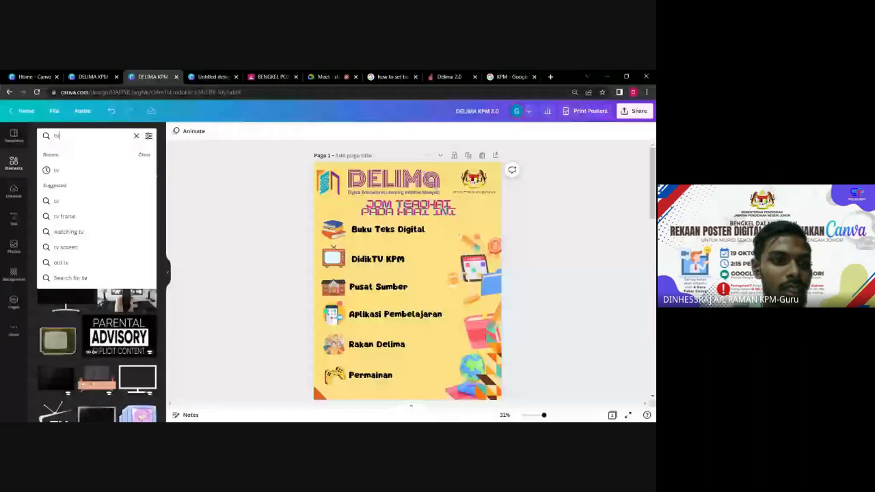
{"action": "type", "text": "kpm"}
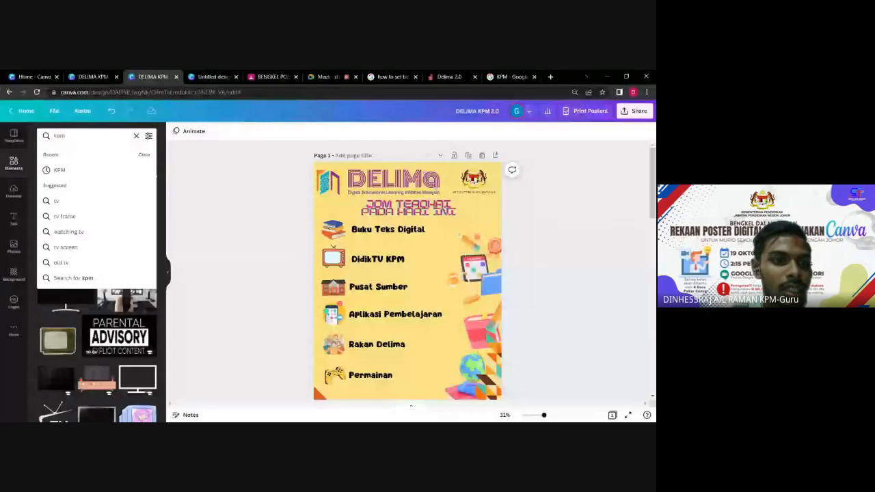
{"action": "key", "text": "Return"}
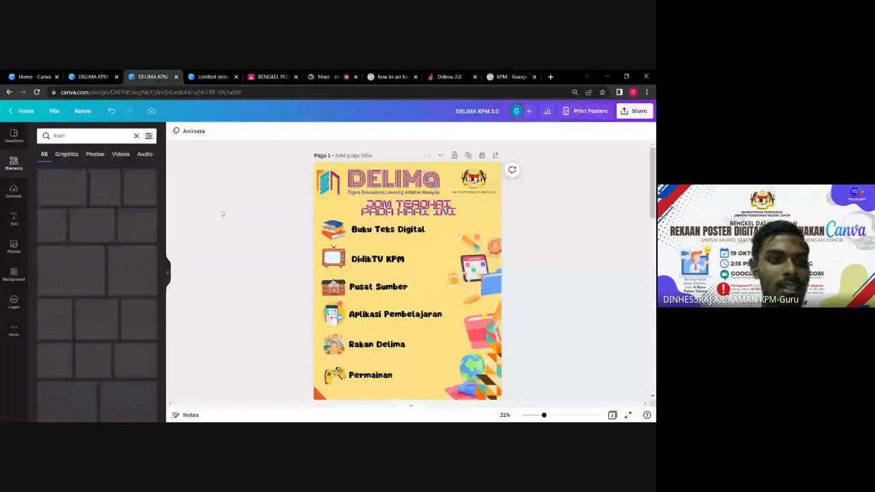
Add the uploaded KPM crest to page 1 beside DidikTV KPM and remove its background.
{"action": "left_click", "coordinate": [13, 191]}
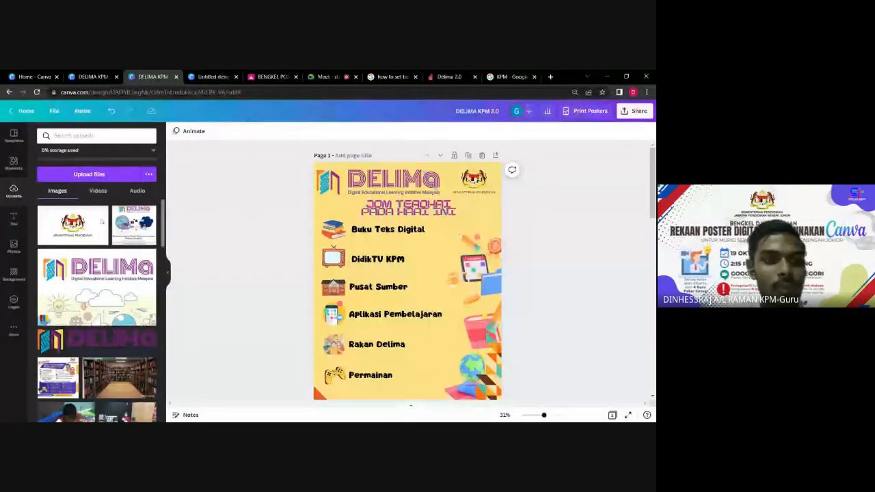
{"action": "left_click", "coordinate": [73, 225]}
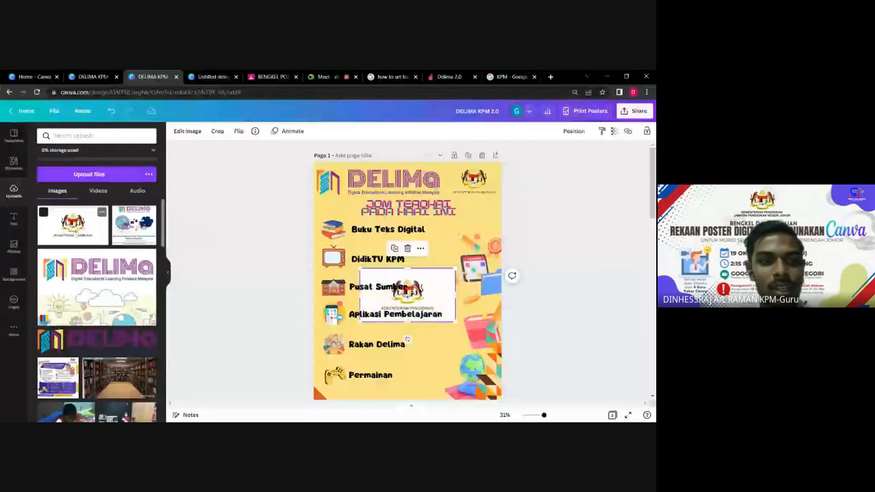
{"action": "scroll", "coordinate": [408, 274], "scroll_direction": "down", "scroll_amount": 2}
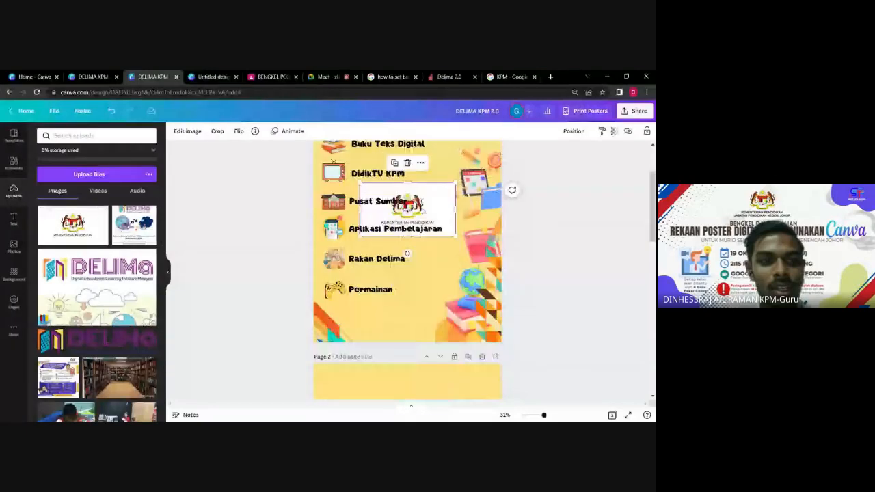
{"action": "left_click_drag", "start_coordinate": [424, 205], "coordinate": [470, 177]}
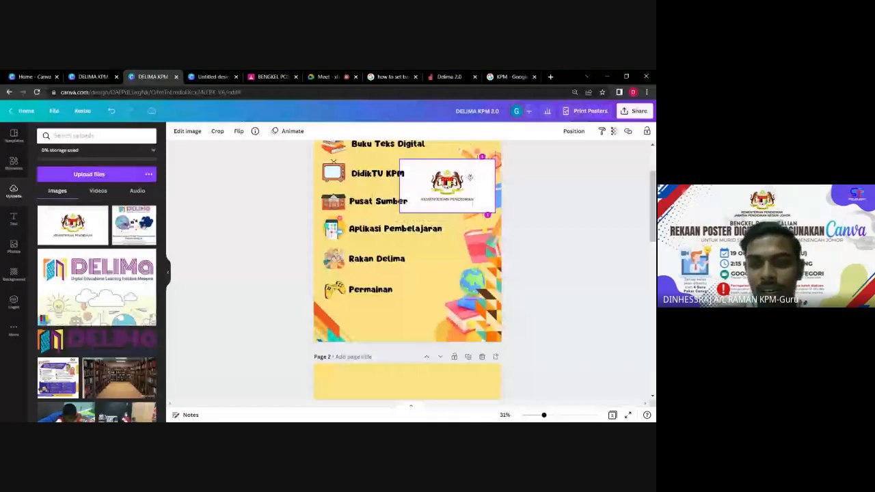
{"action": "left_click", "coordinate": [187, 131]}
{"action": "left_click", "coordinate": [96, 251]}
{"action": "scroll", "coordinate": [558, 258], "scroll_direction": "up", "scroll_amount": 1}
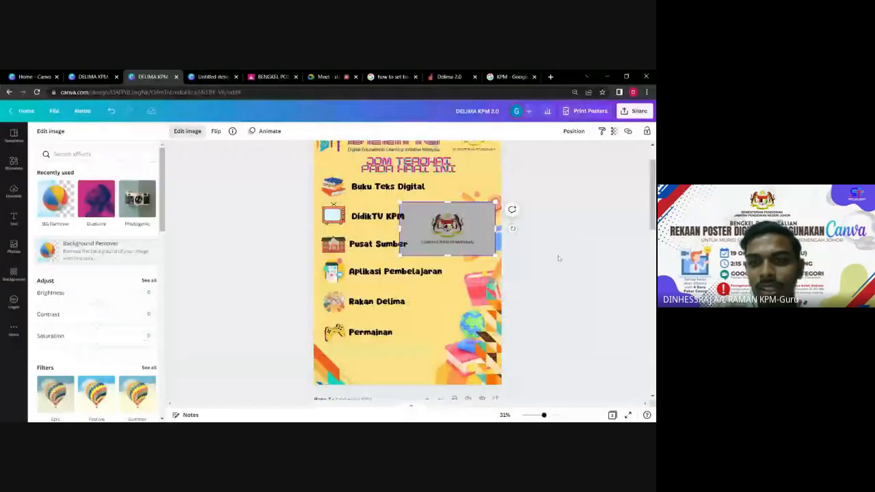
Bring chalkboard page 3 into view and select its DELIMA KPM 2.0 title.
{"action": "scroll", "coordinate": [558, 260], "scroll_direction": "up", "scroll_amount": 1}
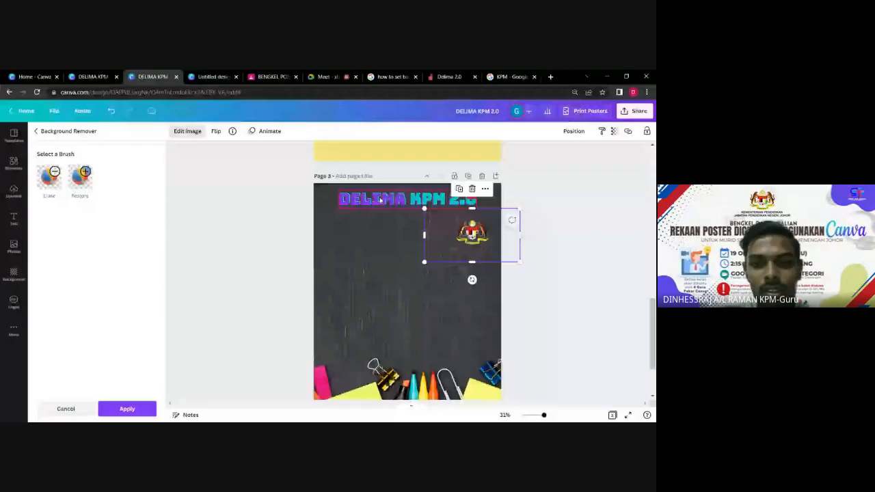
{"action": "left_click", "coordinate": [381, 201]}
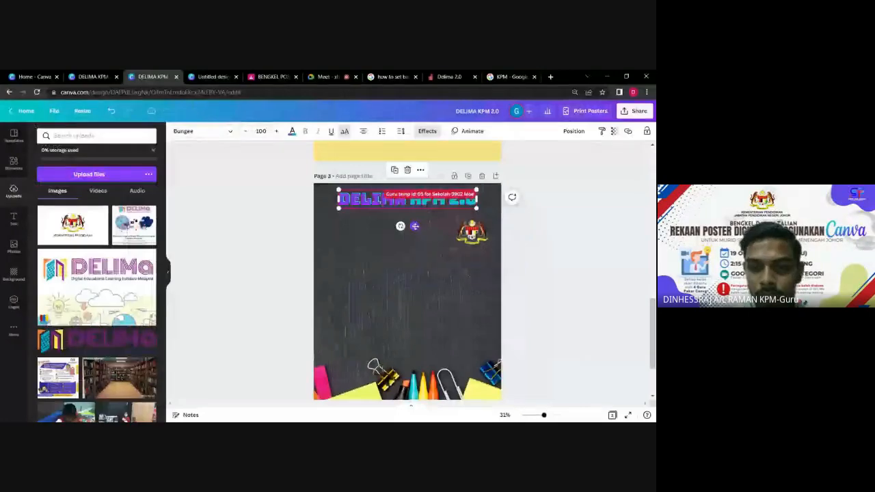
Shift the DELIMA KPM 2.0 heading left and move the enlarged KPM crest up beside it.
{"action": "left_click_drag", "start_coordinate": [415, 226], "coordinate": [396, 231]}
{"action": "left_click_drag", "start_coordinate": [452, 238], "coordinate": [470, 209]}
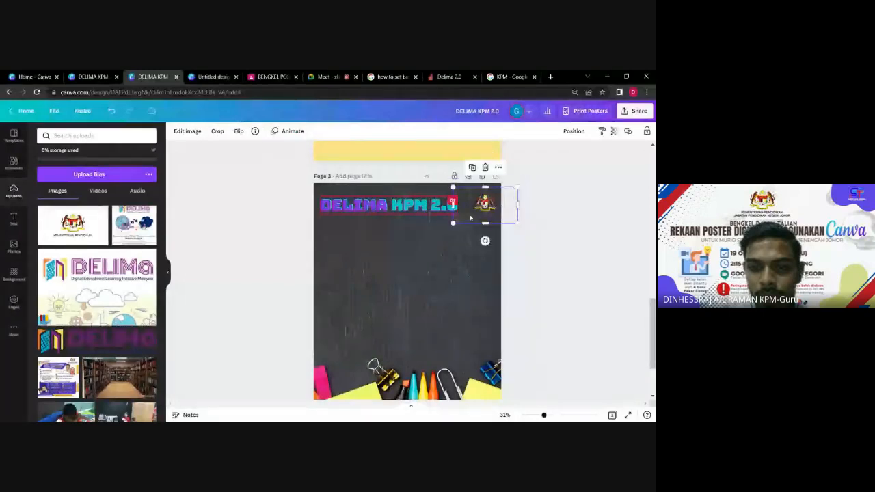
{"action": "left_click_drag", "start_coordinate": [452, 223], "coordinate": [433, 227]}
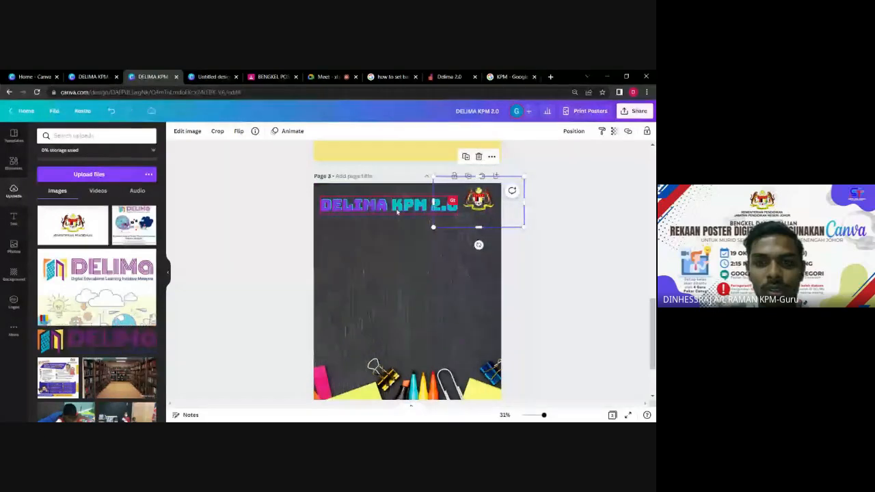
{"action": "left_click", "coordinate": [397, 206]}
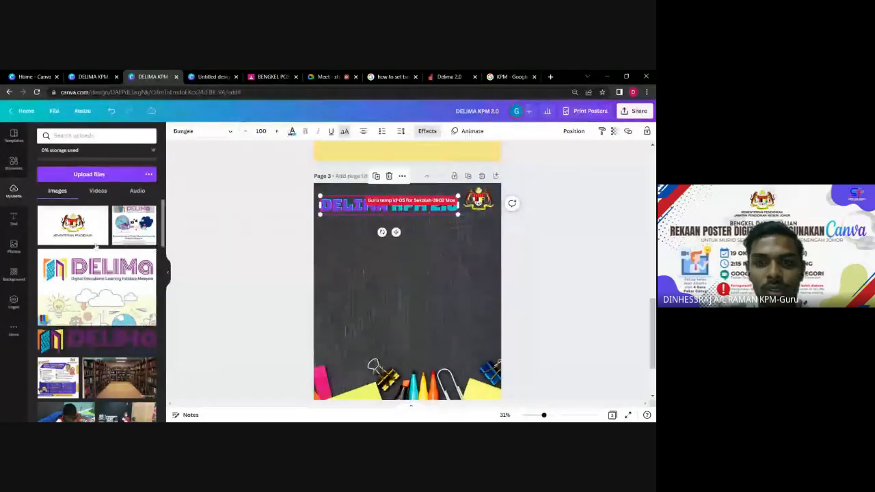
Add the DELIMA logo from Uploads to page 3 and move it up below the heading.
{"action": "scroll", "coordinate": [288, 317], "scroll_direction": "down", "scroll_amount": 1}
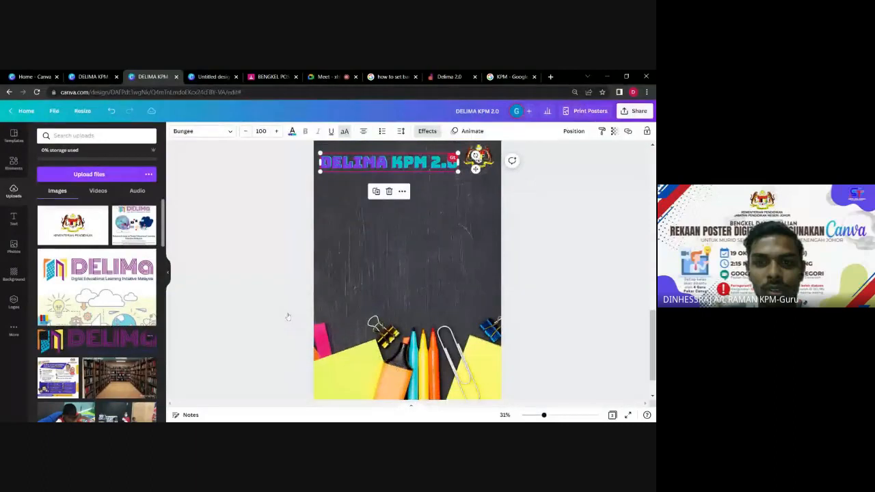
{"action": "left_click", "coordinate": [92, 341]}
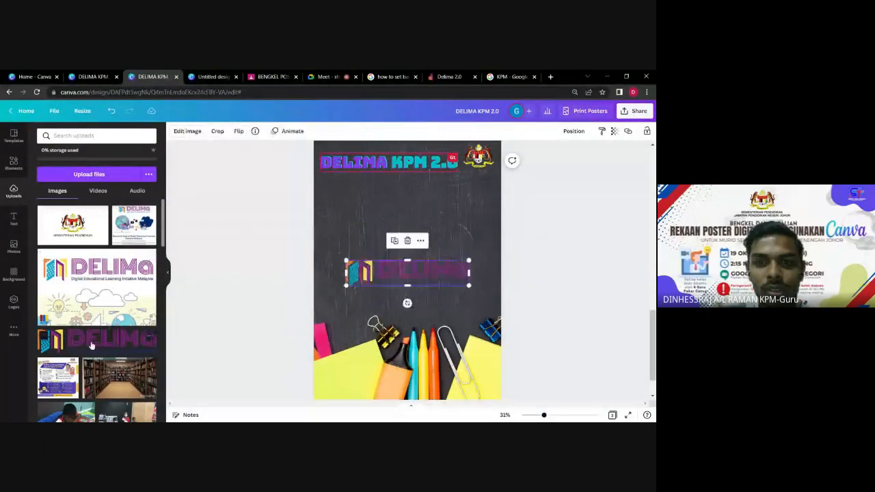
{"action": "left_click_drag", "start_coordinate": [424, 282], "coordinate": [412, 253]}
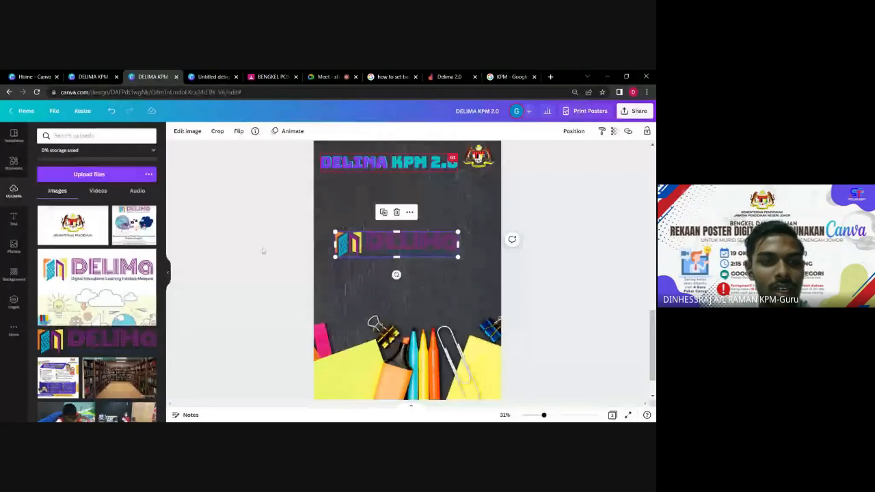
{"action": "scroll", "coordinate": [260, 251], "scroll_direction": "up", "scroll_amount": 10}
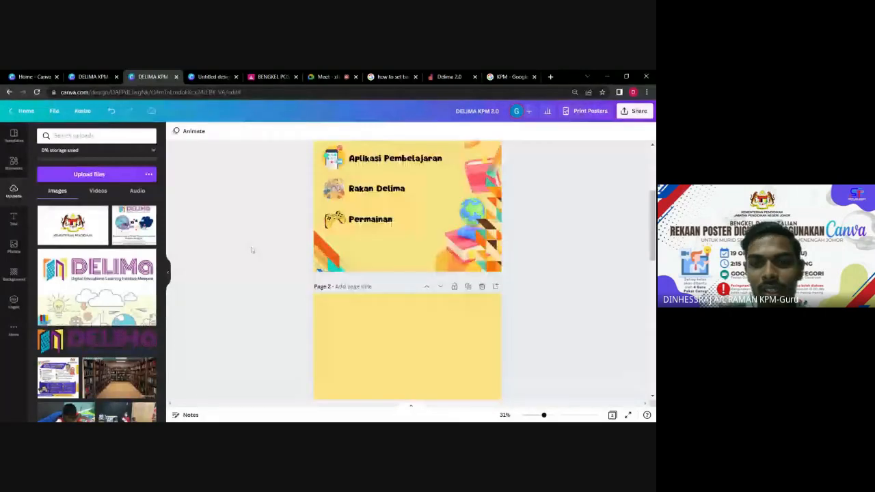
Browse the Logos and More panels, then return to the 'kpm' element results beside page 1.
{"action": "scroll", "coordinate": [273, 218], "scroll_direction": "up", "scroll_amount": 3}
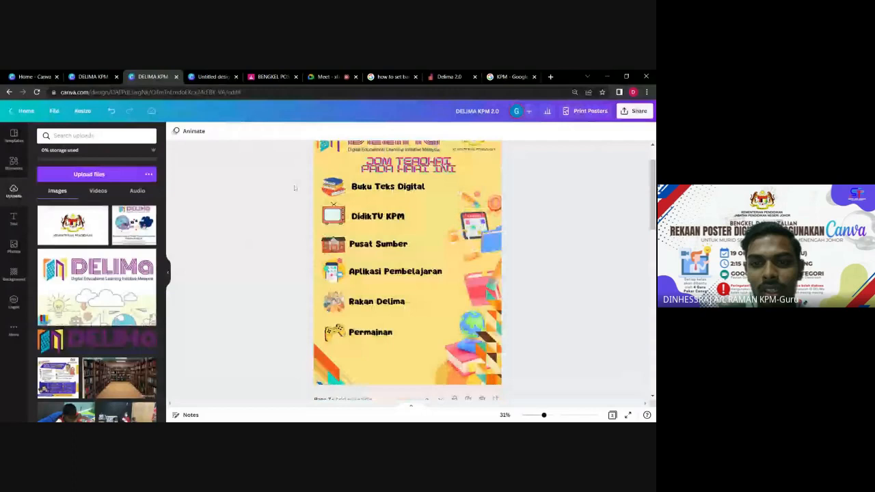
{"action": "left_click", "coordinate": [14, 302]}
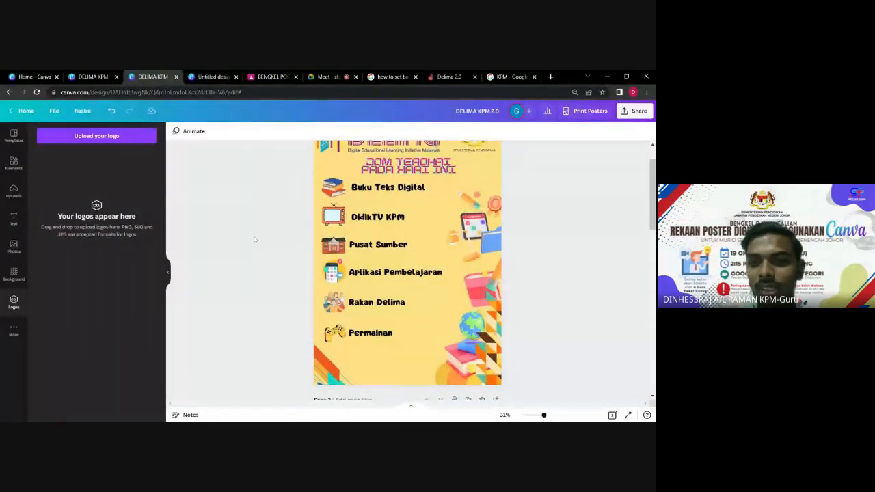
{"action": "scroll", "coordinate": [254, 238], "scroll_direction": "up", "scroll_amount": 1}
{"action": "left_click", "coordinate": [13, 330]}
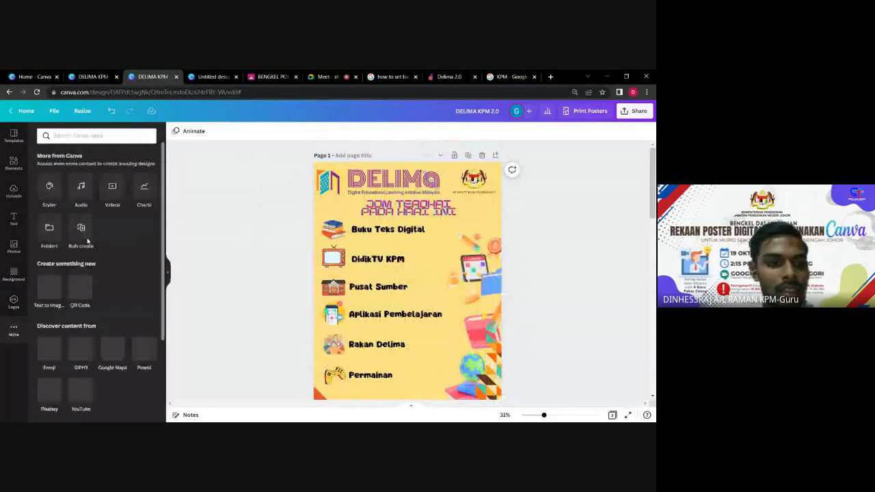
{"action": "left_click", "coordinate": [13, 164]}
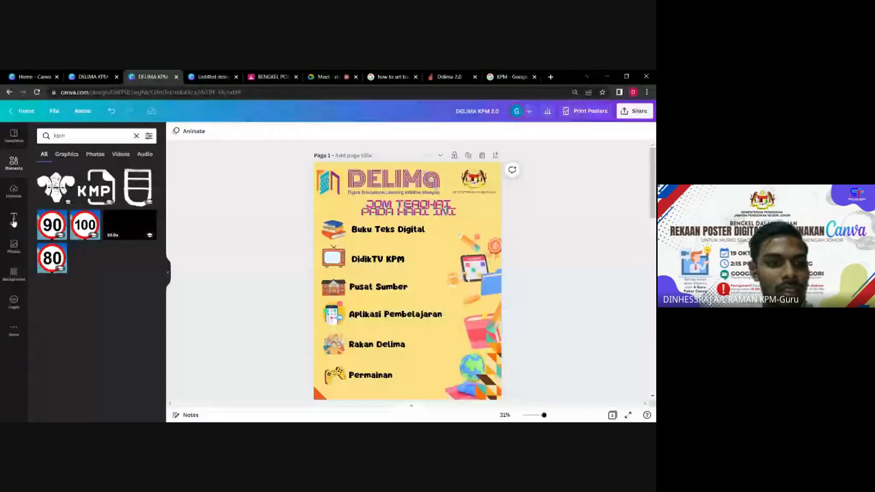
Change the 'Buku Teks Digital' label on page 1 to the Buffalo script font.
{"action": "left_click", "coordinate": [13, 218]}
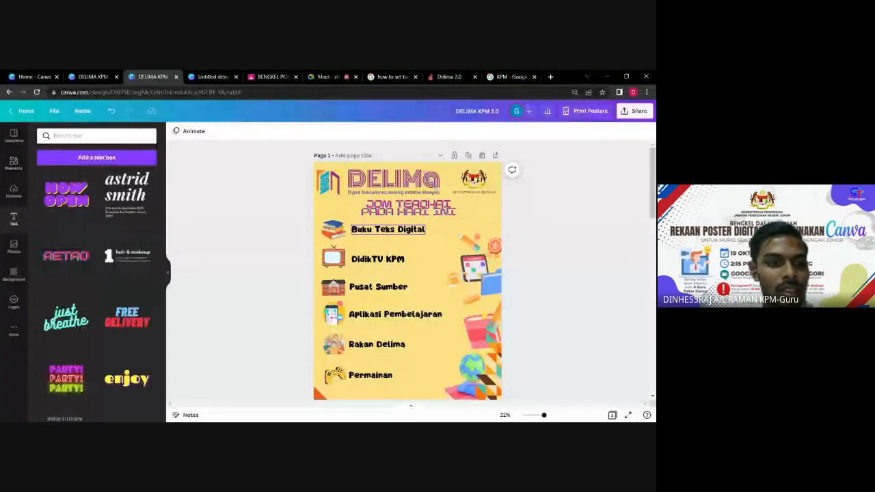
{"action": "left_click", "coordinate": [388, 229]}
{"action": "left_click", "coordinate": [231, 132]}
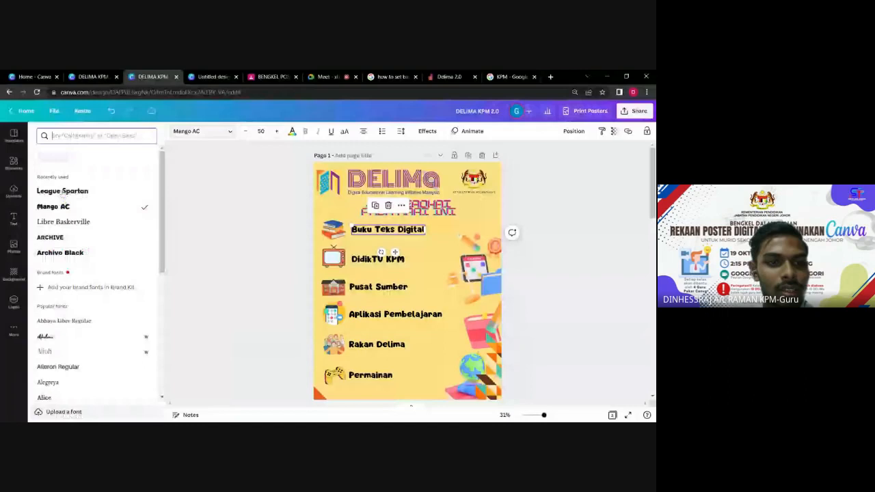
{"action": "scroll", "coordinate": [62, 193], "scroll_direction": "down", "scroll_amount": 8}
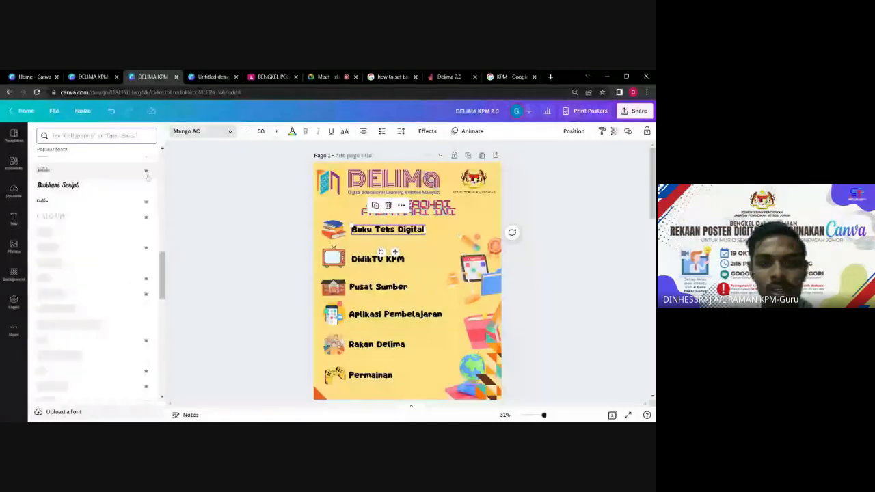
{"action": "left_click", "coordinate": [98, 171]}
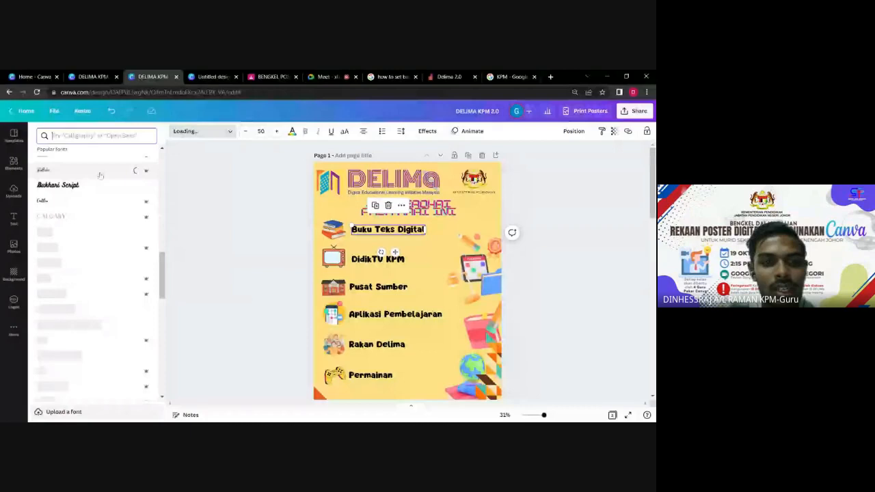
{"action": "left_click", "coordinate": [14, 219]}
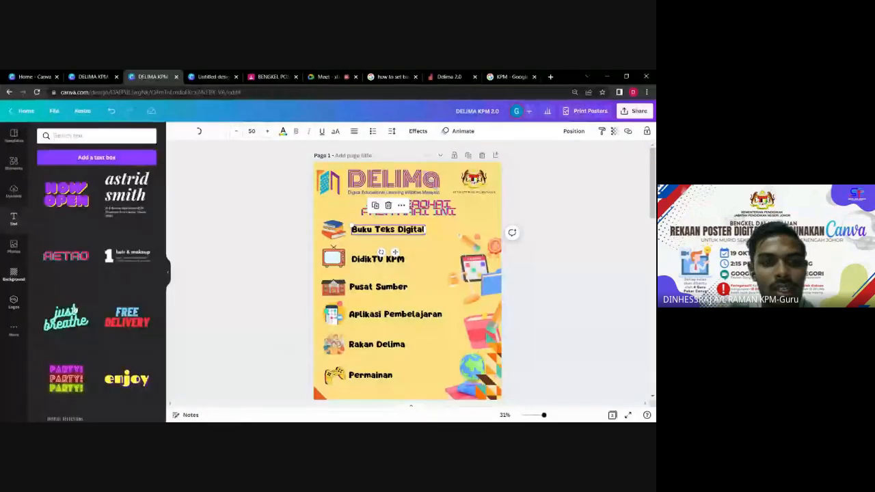
Swap page 1's yellow background for the red colour swatch from the Background panel.
{"action": "left_click", "coordinate": [14, 248]}
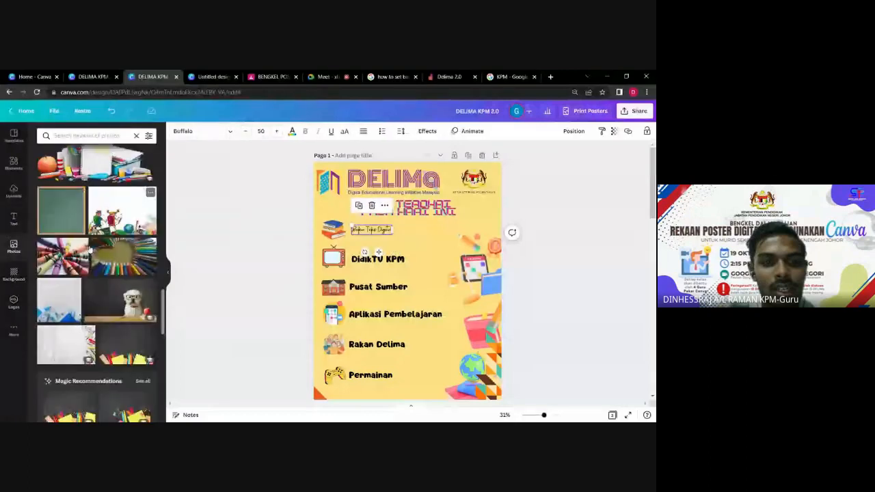
{"action": "left_click", "coordinate": [13, 275]}
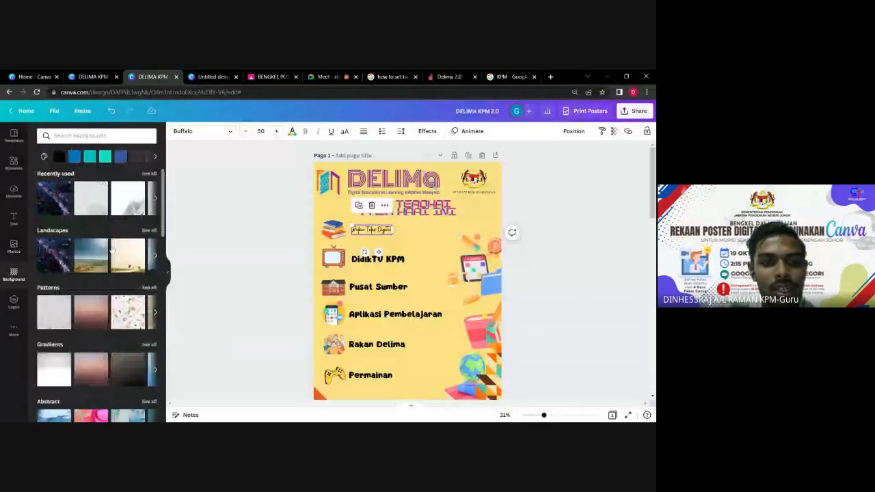
{"action": "scroll", "coordinate": [88, 217], "scroll_direction": "down", "scroll_amount": 1}
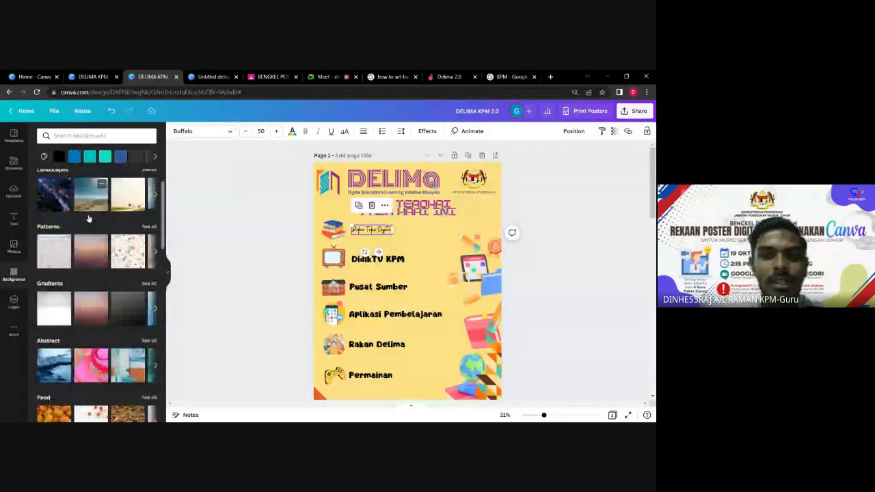
{"action": "left_click", "coordinate": [155, 157]}
{"action": "left_click", "coordinate": [120, 156]}
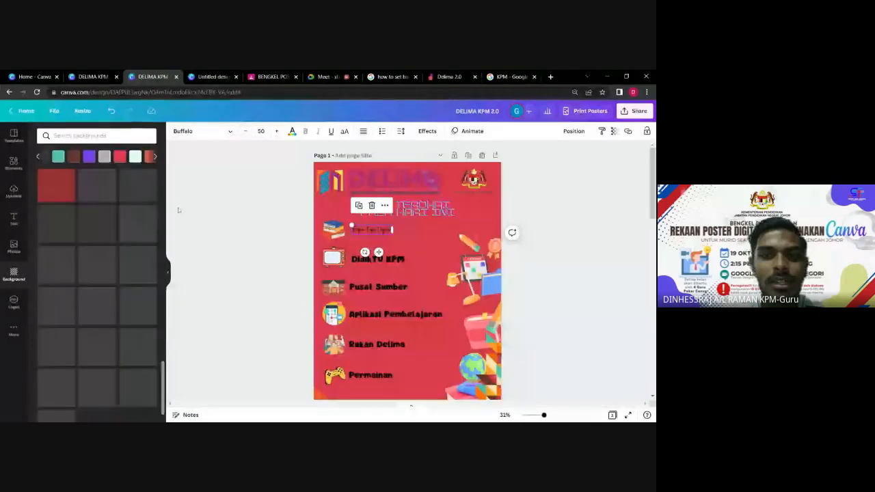
{"action": "left_click", "coordinate": [540, 244]}
{"action": "scroll", "coordinate": [77, 244], "scroll_direction": "down", "scroll_amount": 2}
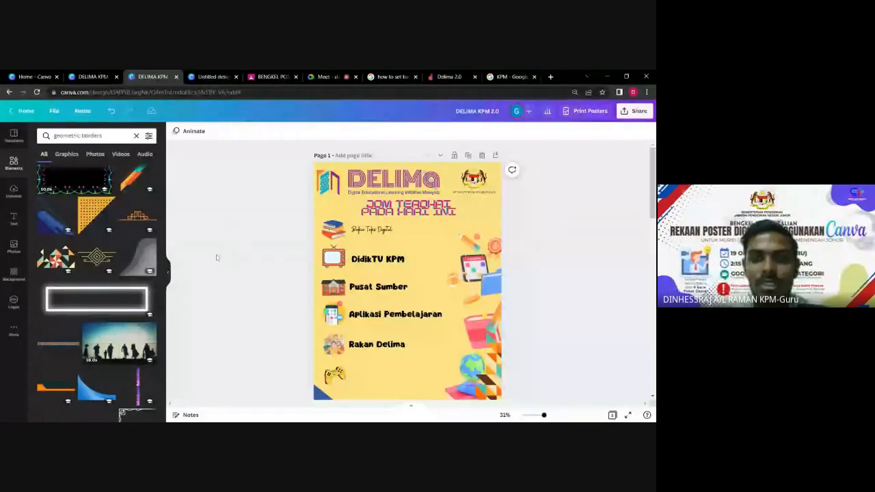
Switch the browser over to the Google Meet call tab.
{"action": "left_click", "coordinate": [326, 75]}
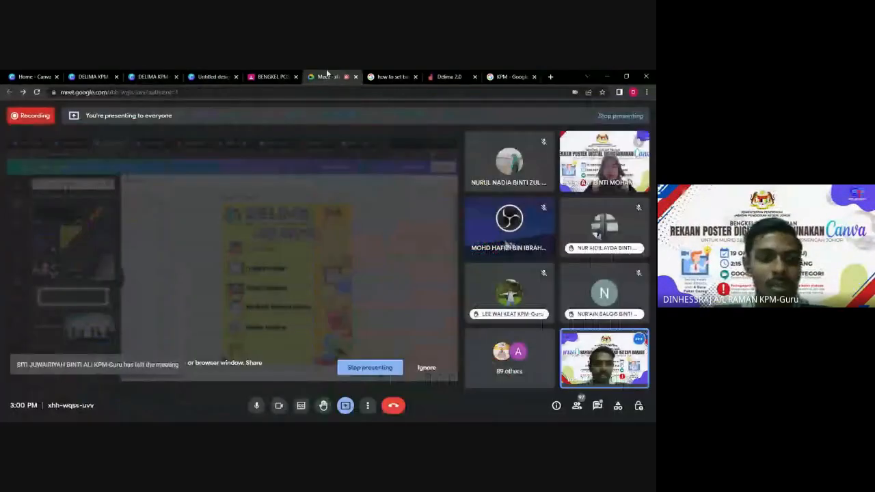
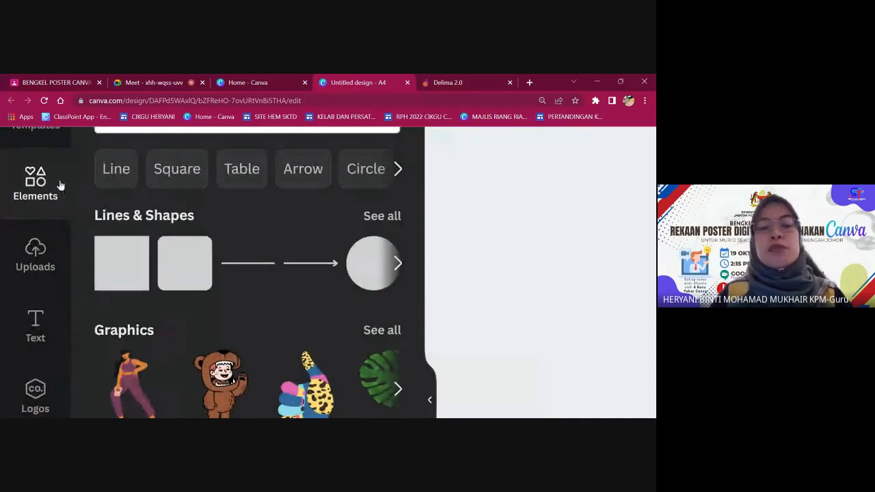
Reset the zoom, then add a subheading text box, widened and moved near the top of the page.
{"action": "key", "text": "ctrl+0"}
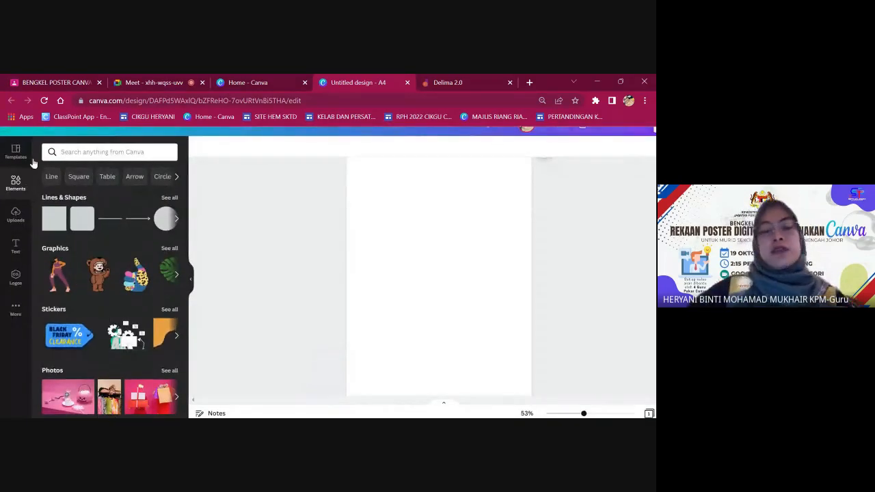
{"action": "left_click", "coordinate": [107, 153]}
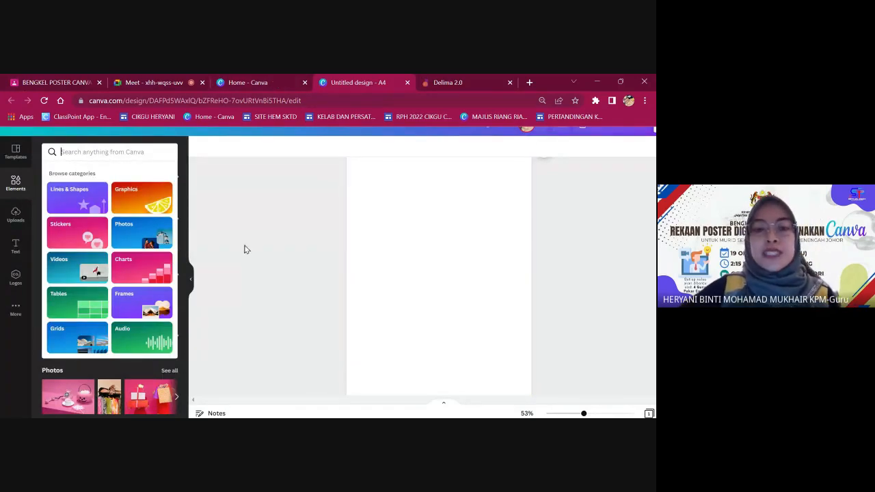
{"action": "left_click", "coordinate": [353, 253]}
{"action": "left_click", "coordinate": [191, 278]}
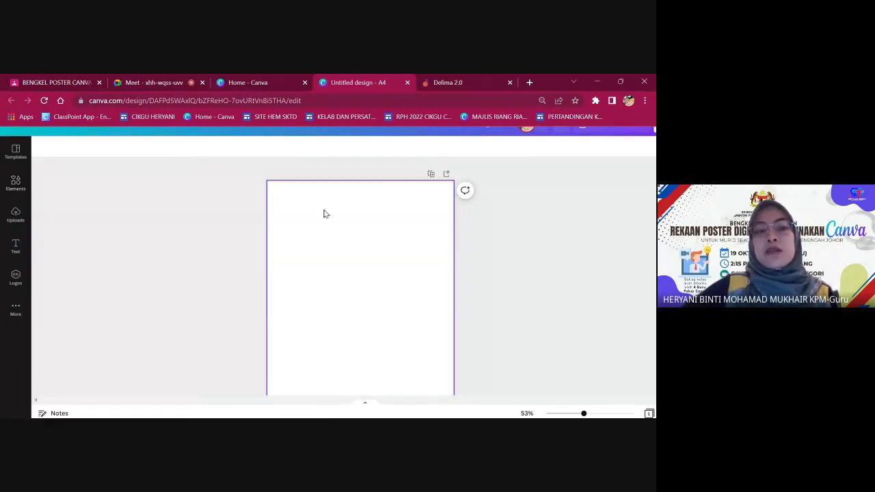
{"action": "left_click", "coordinate": [15, 245]}
{"action": "left_click", "coordinate": [95, 244]}
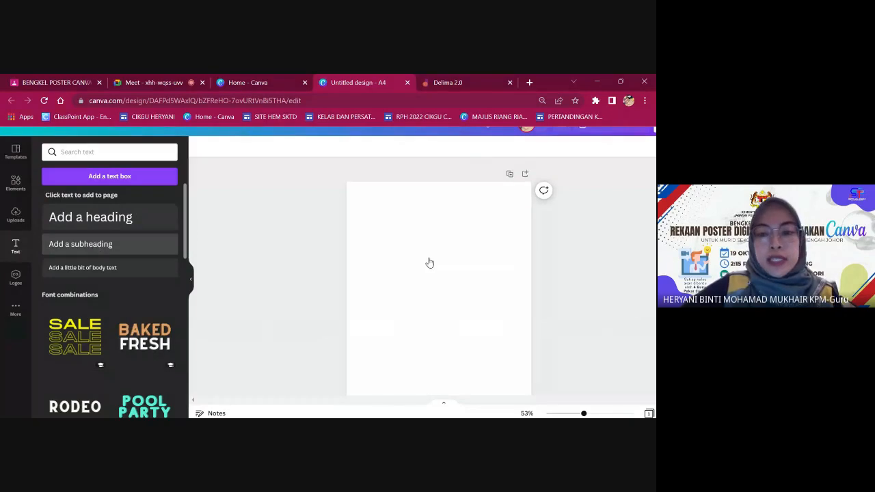
{"action": "left_click_drag", "start_coordinate": [483, 289], "coordinate": [514, 288]}
{"action": "left_click_drag", "start_coordinate": [469, 313], "coordinate": [446, 246]}
Replace the subheading placeholder with 'INSTAGRAM' and make it bold.
{"action": "double_click", "coordinate": [443, 220]}
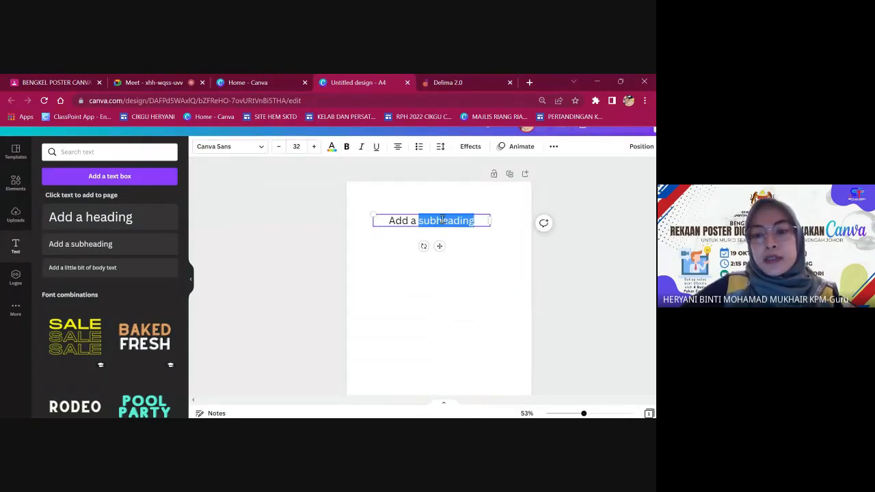
{"action": "triple_click", "coordinate": [443, 220]}
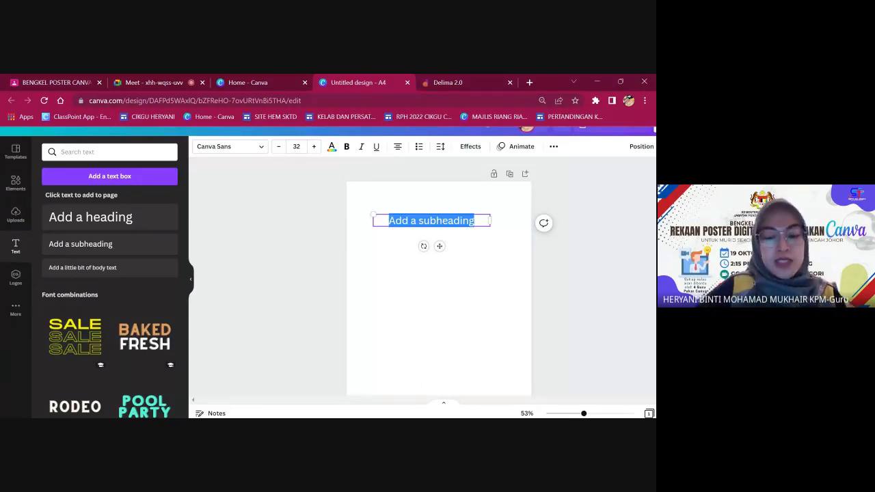
{"action": "key", "text": "BackSpace"}
{"action": "type", "text": "INSTAG"}
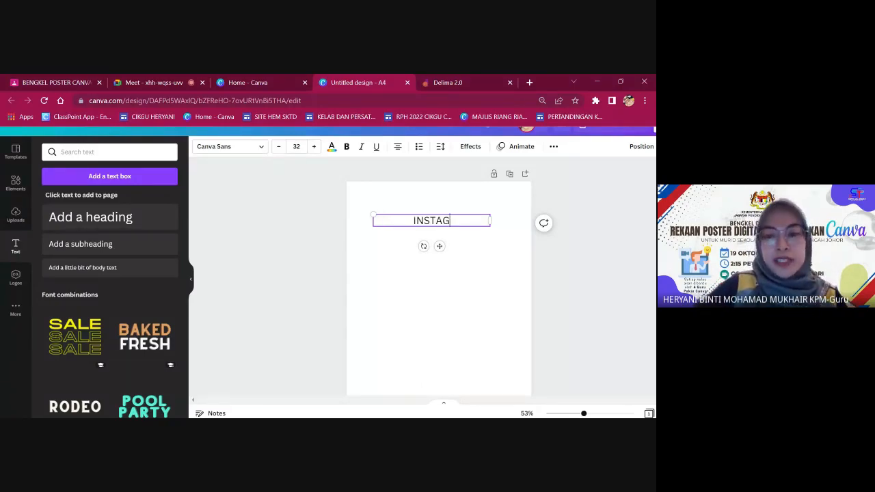
{"action": "type", "text": "RAM"}
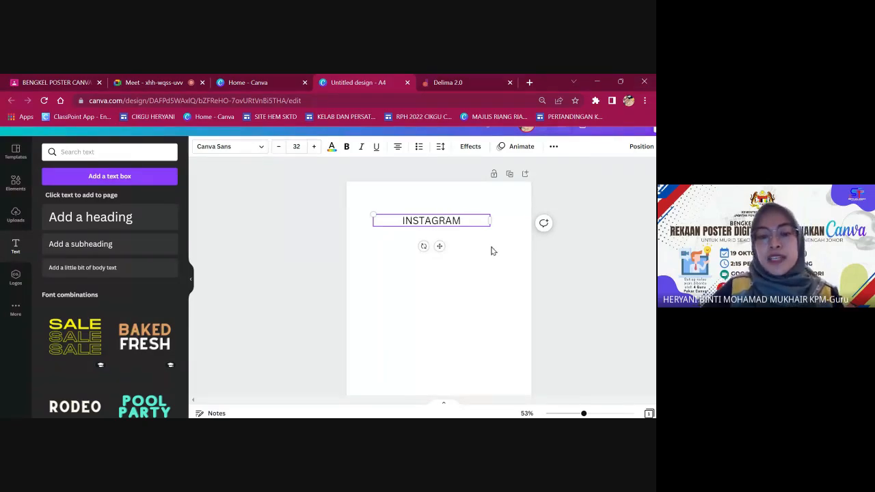
{"action": "key", "text": "ctrl+a"}
{"action": "left_click", "coordinate": [346, 146]}
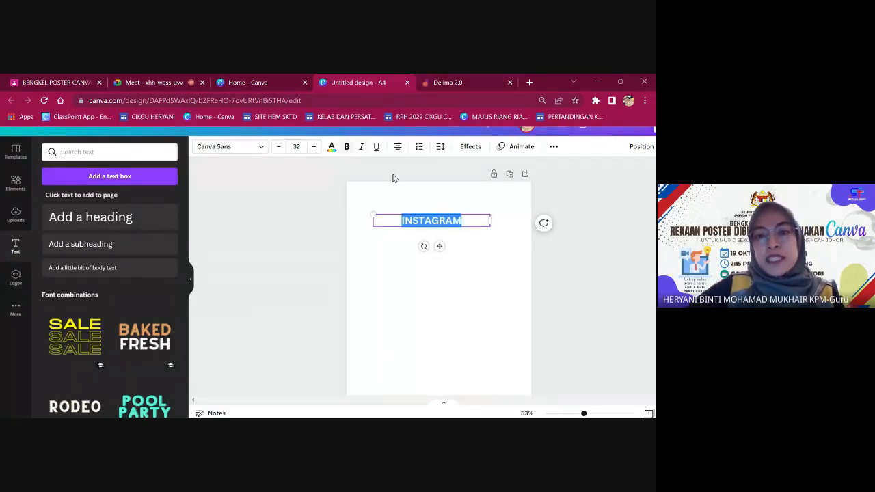
Add '#canvaproelement' on a new line below INSTAGRAM and close the text panel.
{"action": "left_click", "coordinate": [480, 223]}
{"action": "key", "text": "Return"}
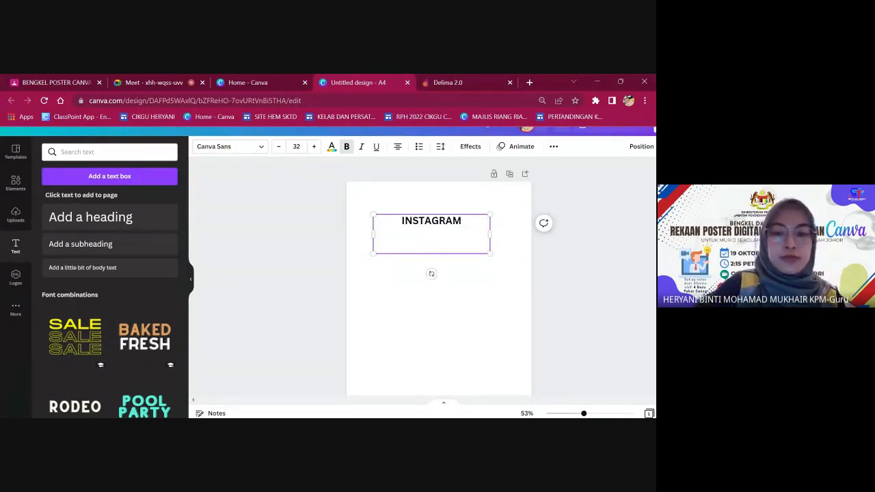
{"action": "type", "text": "#canvap"}
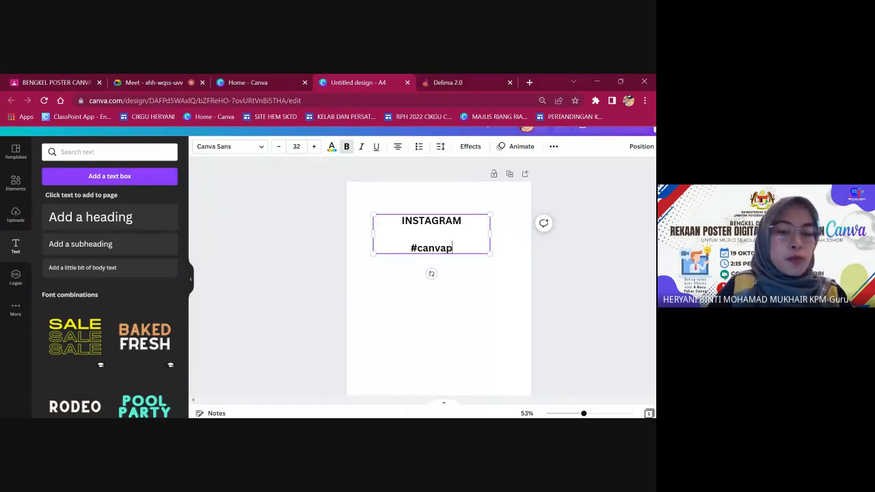
{"action": "type", "text": "roelement"}
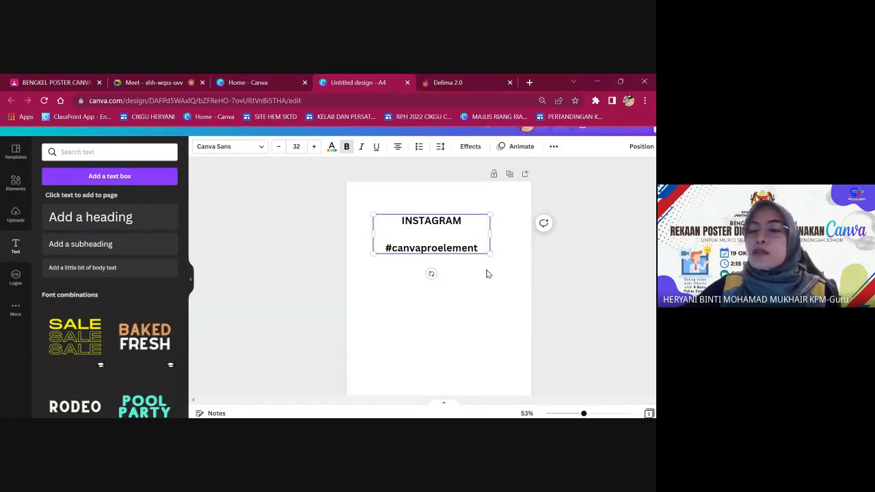
{"action": "left_click", "coordinate": [191, 281]}
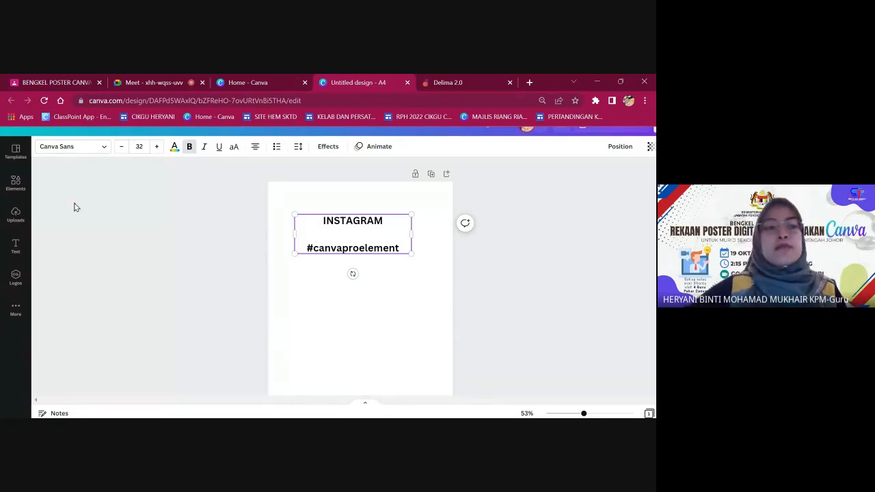
Search the elements library for 'naFL_Bgbo_M'.
{"action": "left_click", "coordinate": [16, 183]}
{"action": "key", "text": "ctrl+plus"}
{"action": "key", "text": "ctrl+plus"}
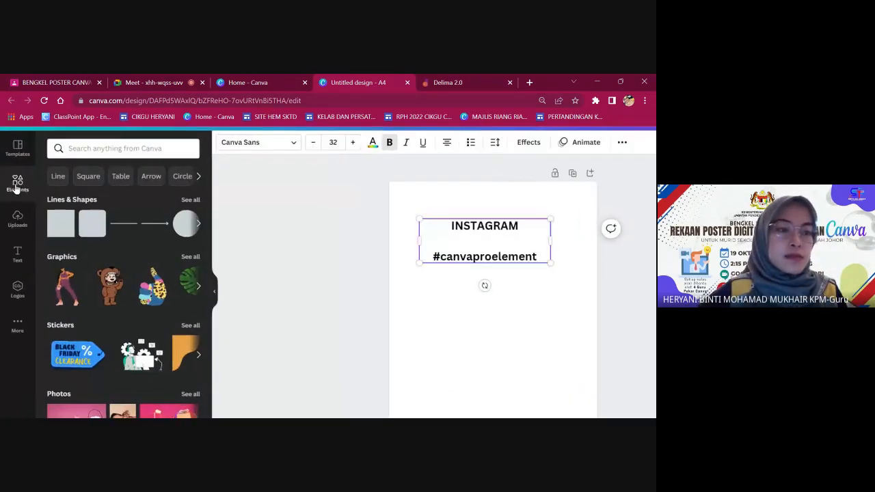
{"action": "scroll", "coordinate": [151, 147], "scroll_direction": "up", "scroll_amount": 2}
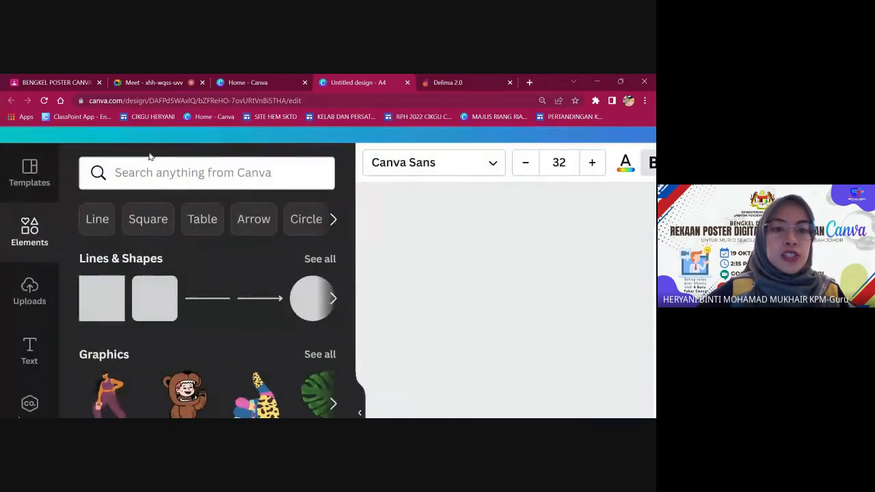
{"action": "left_click", "coordinate": [158, 174]}
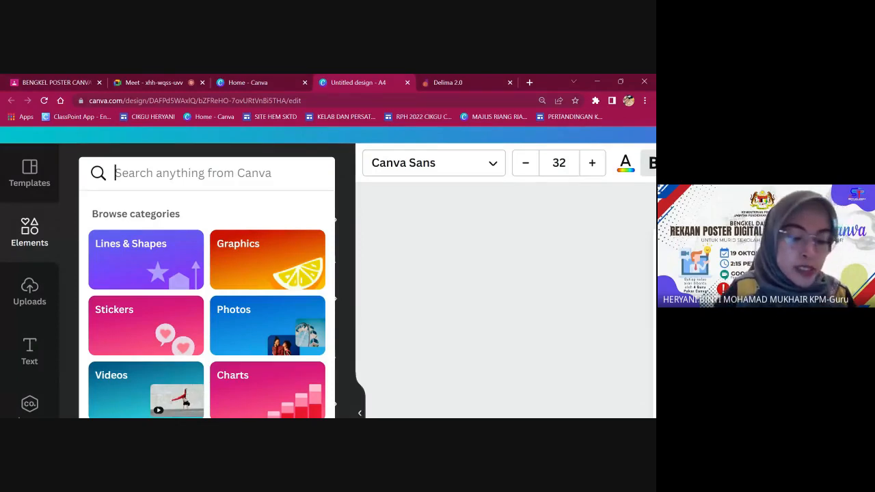
{"action": "type", "text": "NA"}
{"action": "key", "text": "BackSpace"}
{"action": "key", "text": "BackSpace"}
{"action": "type", "text": "na"}
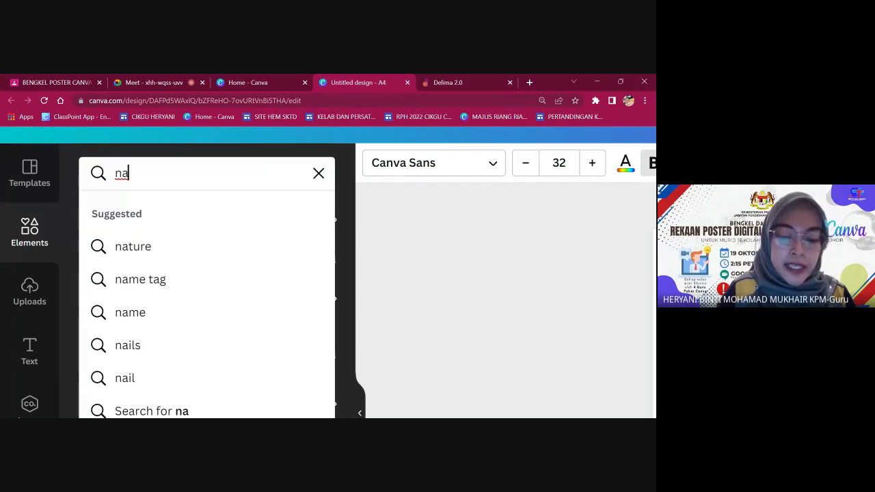
{"action": "type", "text": "FL"}
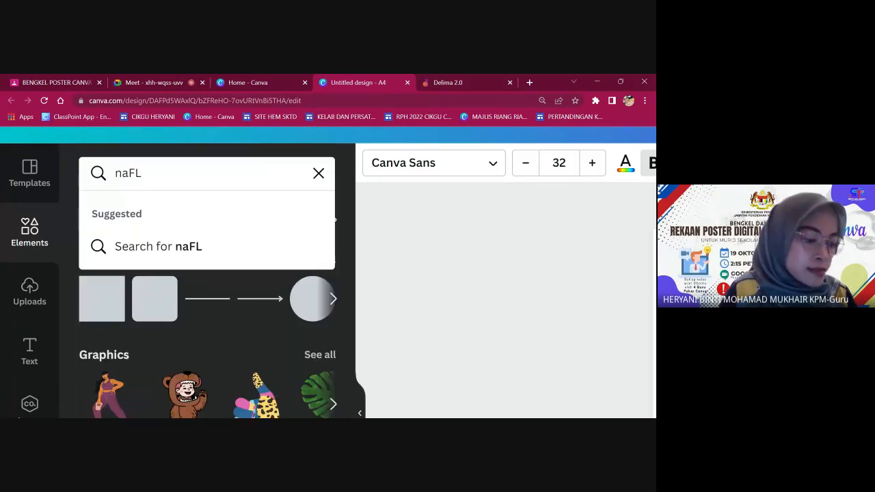
{"action": "type", "text": "_"}
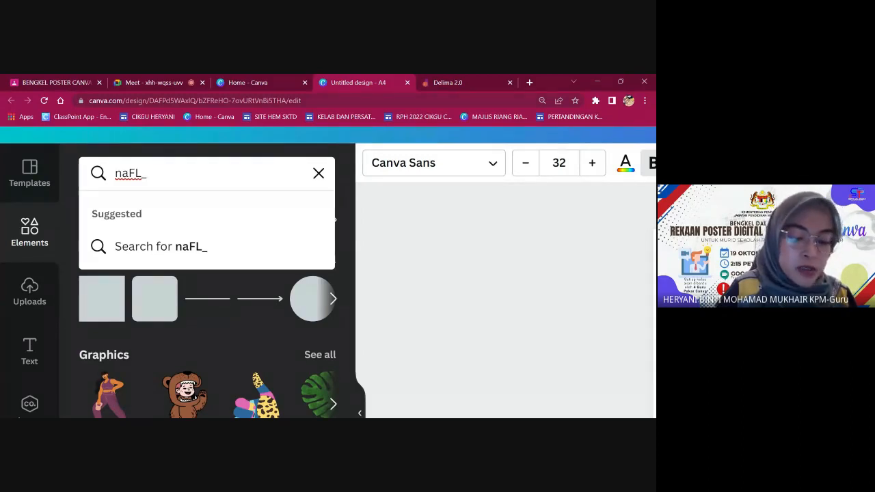
{"action": "type", "text": "B"}
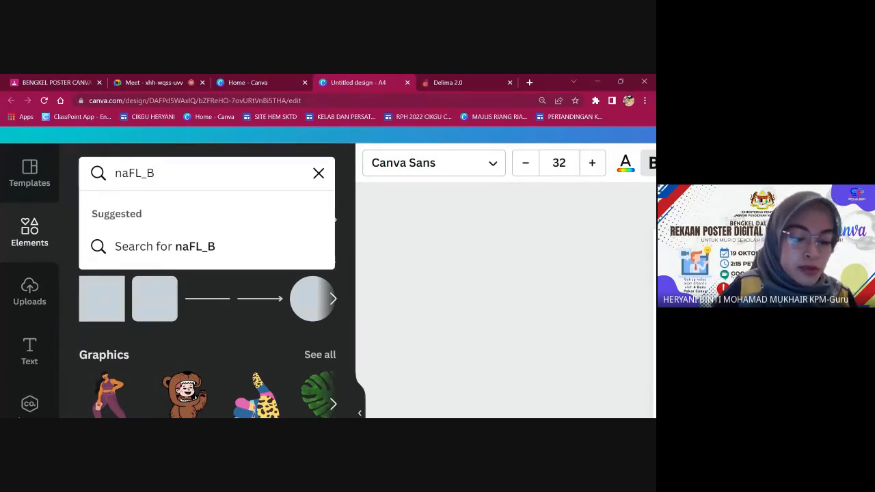
{"action": "type", "text": "gb"}
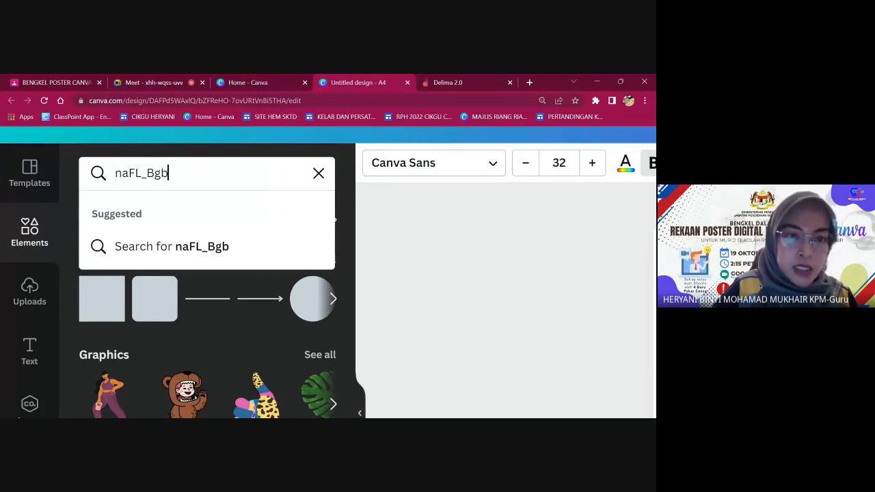
{"action": "type", "text": "o"}
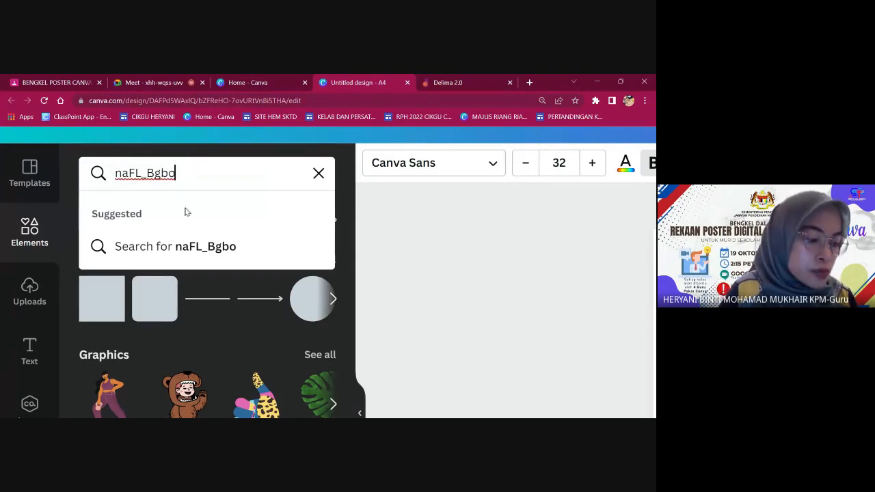
{"action": "type", "text": "_M"}
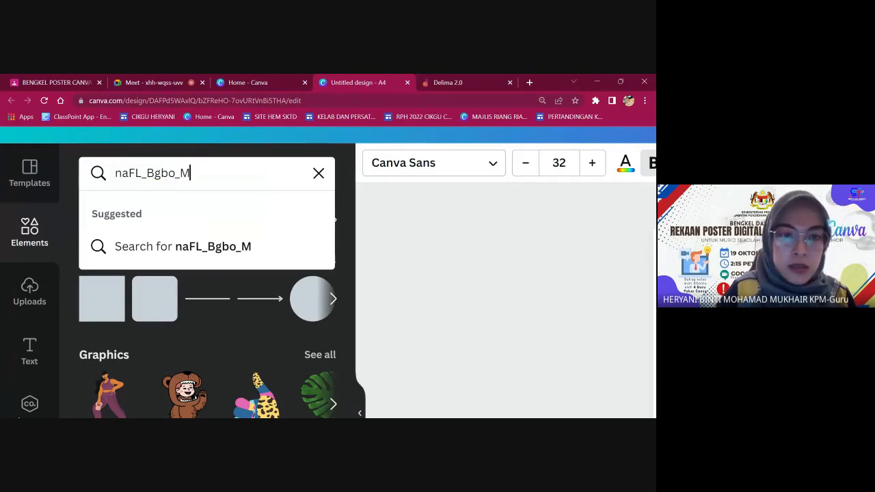
{"action": "key", "text": "Return"}
{"action": "scroll", "coordinate": [218, 279], "scroll_direction": "down", "scroll_amount": 3}
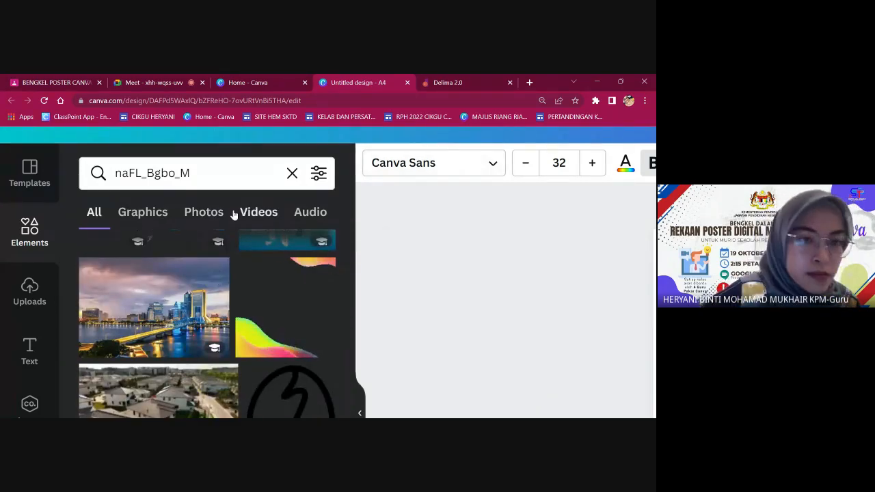
Correct the search term to 'nAFL_Bgbo_M' and rerun it to browse the results.
{"action": "left_click", "coordinate": [129, 176]}
{"action": "key", "text": "BackSpace"}
{"action": "type", "text": "A"}
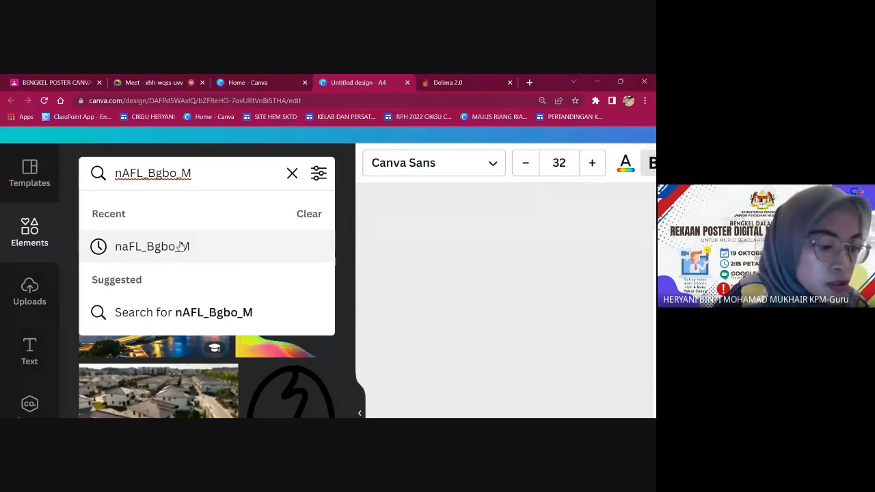
{"action": "scroll", "coordinate": [181, 246], "scroll_direction": "down", "scroll_amount": 5}
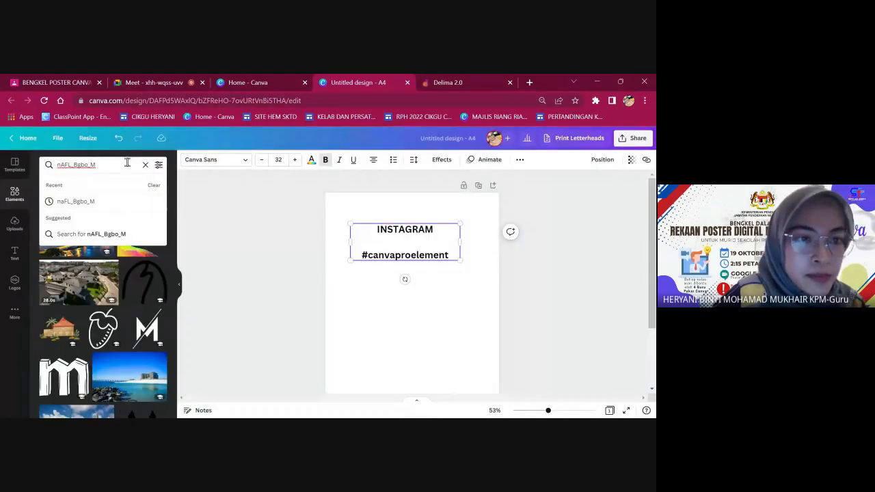
{"action": "key", "text": "Return"}
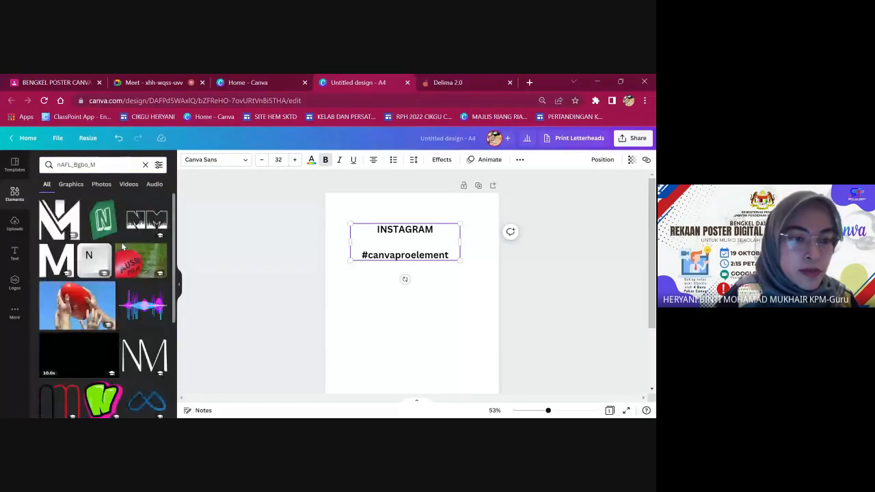
{"action": "scroll", "coordinate": [121, 238], "scroll_direction": "down", "scroll_amount": 5}
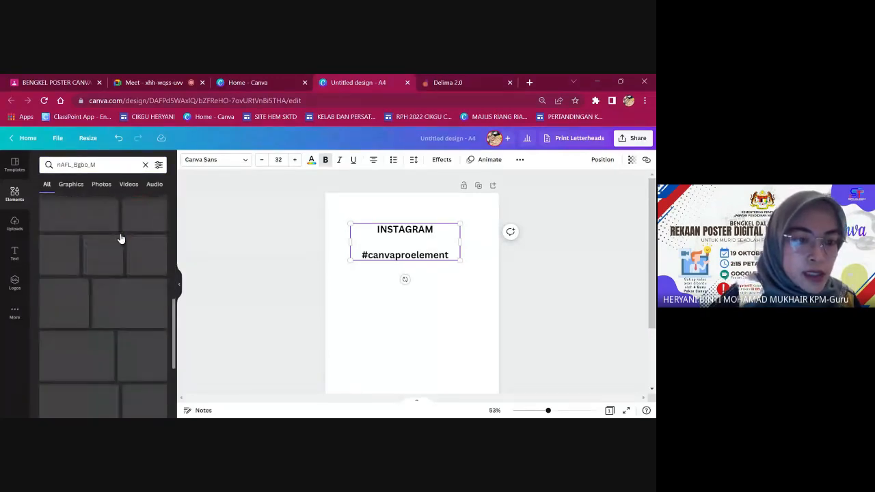
{"action": "scroll", "coordinate": [102, 301], "scroll_direction": "up", "scroll_amount": 10}
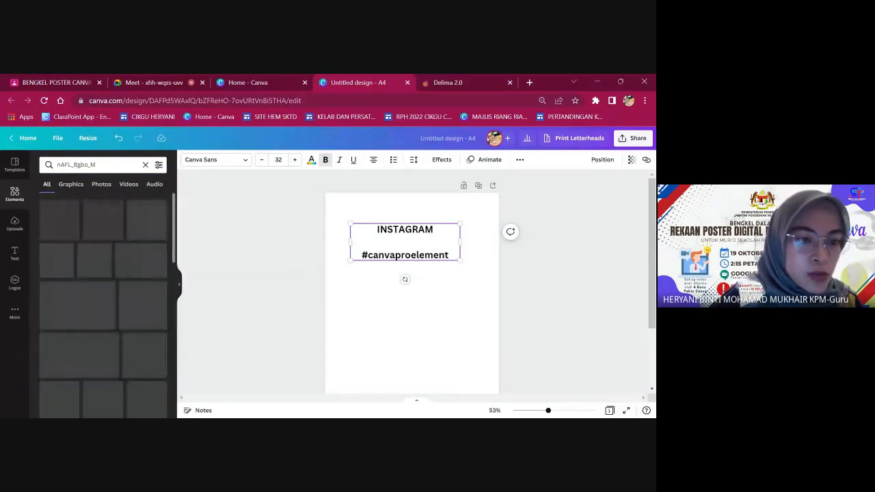
{"action": "left_click", "coordinate": [103, 165]}
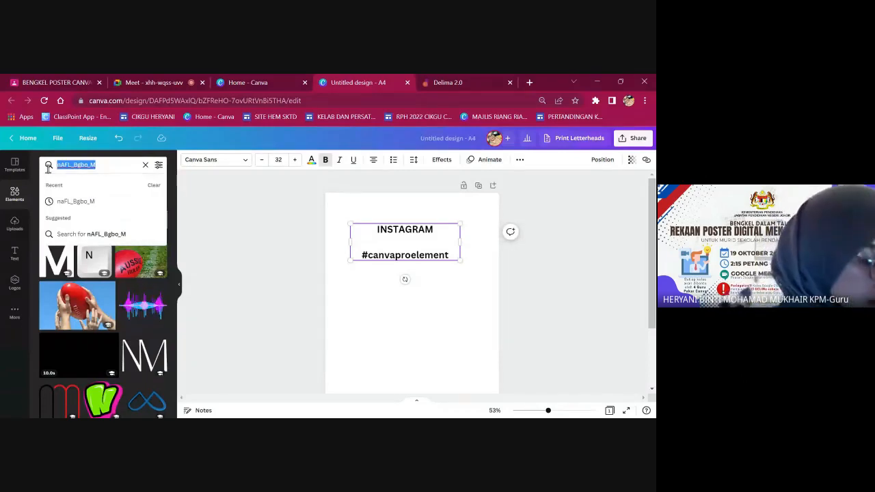
Search elements for 'Infographic label list' and scroll through the banner, list and number results.
{"action": "type", "text": "I"}
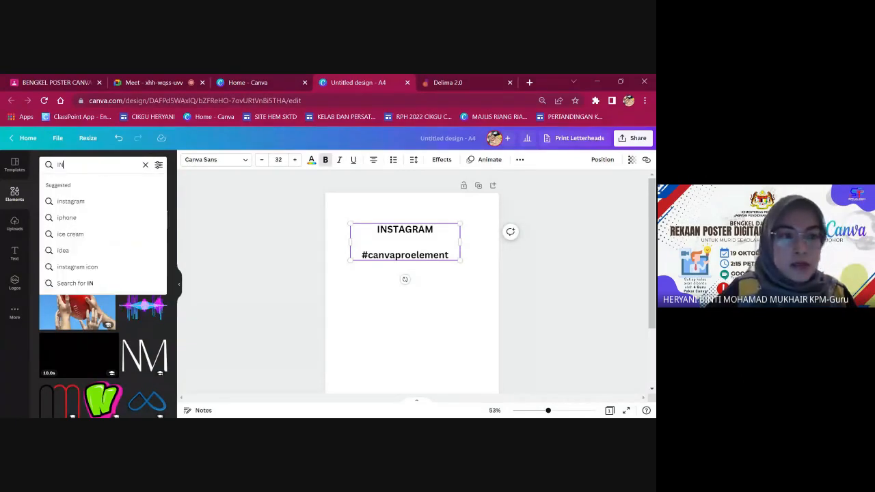
{"action": "type", "text": "nfogra"}
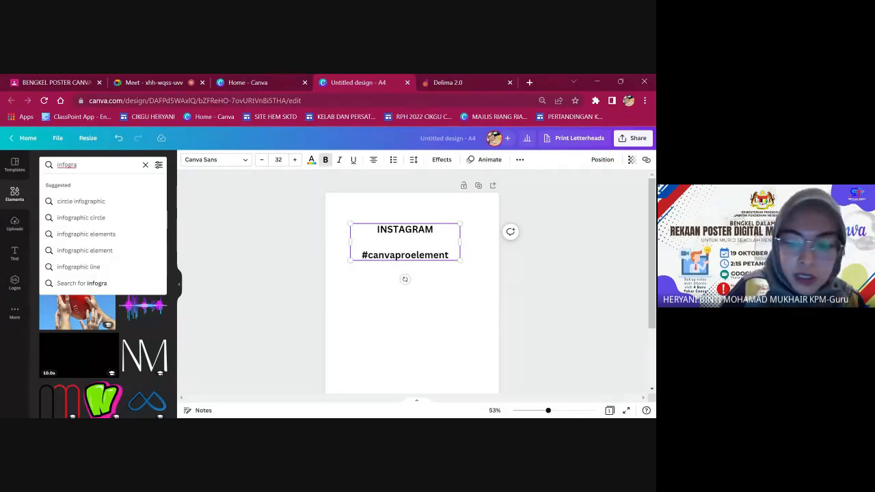
{"action": "type", "text": "phic"}
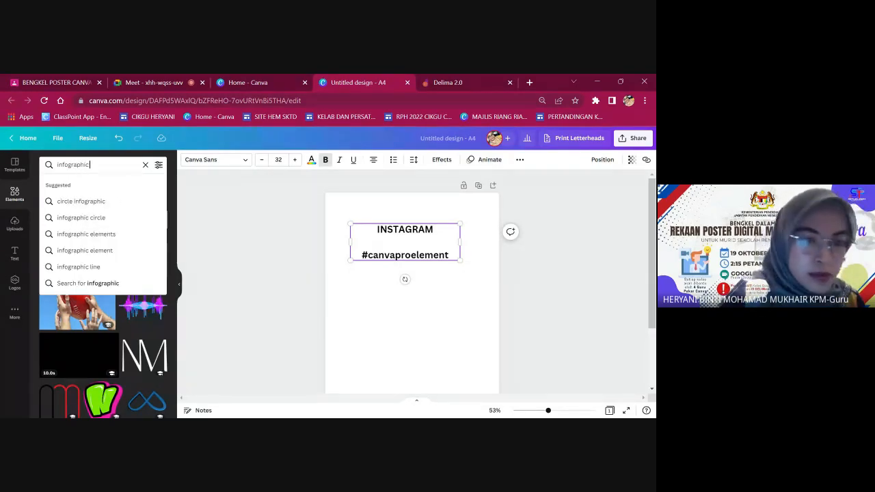
{"action": "type", "text": " label list"}
{"action": "key", "text": "Return"}
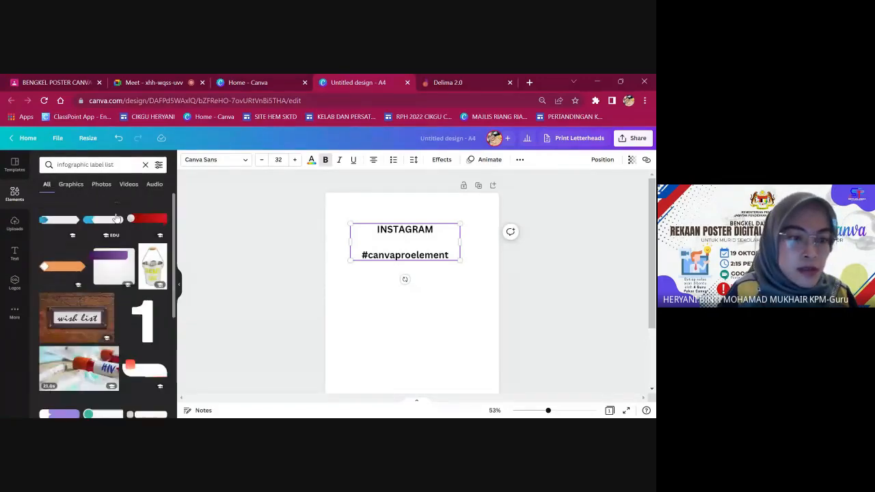
{"action": "scroll", "coordinate": [91, 261], "scroll_direction": "down", "scroll_amount": 4}
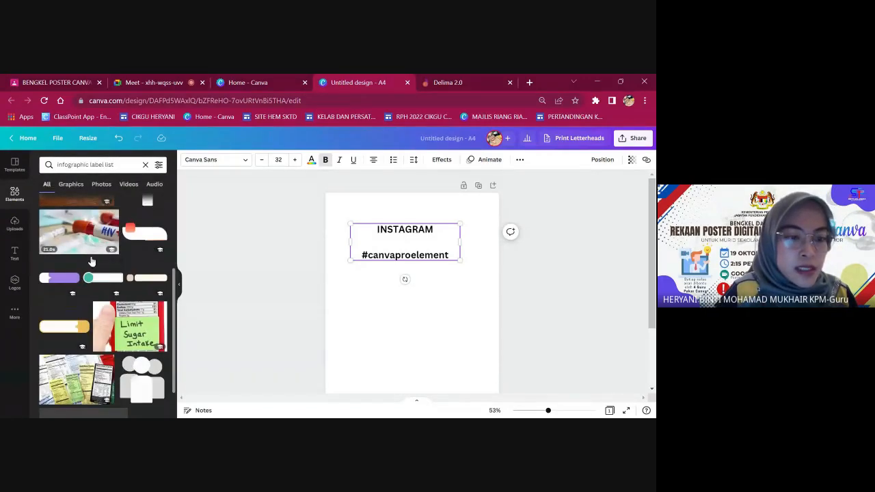
{"action": "scroll", "coordinate": [108, 341], "scroll_direction": "up", "scroll_amount": 3}
{"action": "scroll", "coordinate": [86, 272], "scroll_direction": "up", "scroll_amount": 2}
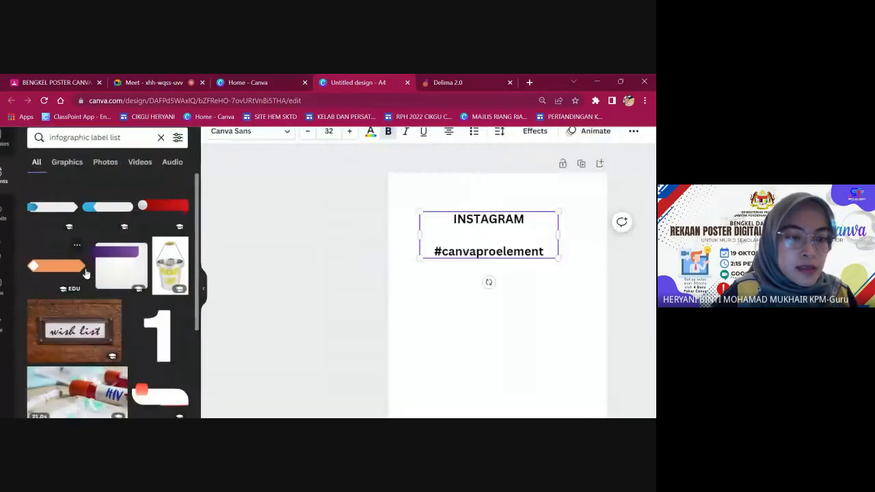
{"action": "scroll", "coordinate": [85, 273], "scroll_direction": "up", "scroll_amount": 3}
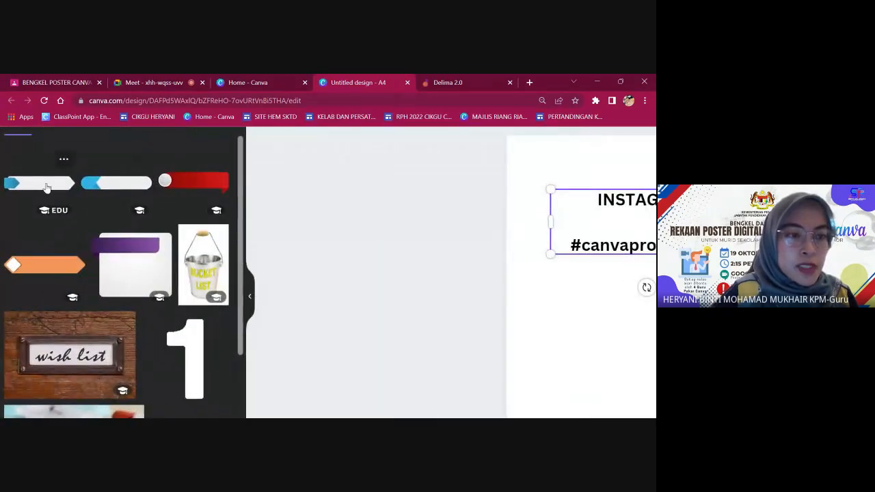
{"action": "scroll", "coordinate": [46, 188], "scroll_direction": "up", "scroll_amount": 3}
{"action": "scroll", "coordinate": [46, 188], "scroll_direction": "down", "scroll_amount": 3}
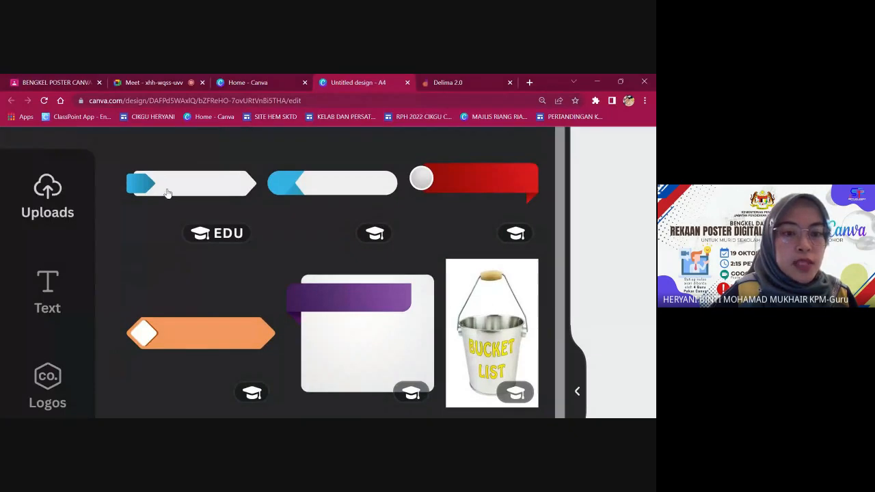
{"action": "scroll", "coordinate": [168, 195], "scroll_direction": "up", "scroll_amount": 5}
{"action": "scroll", "coordinate": [173, 204], "scroll_direction": "up", "scroll_amount": 1}
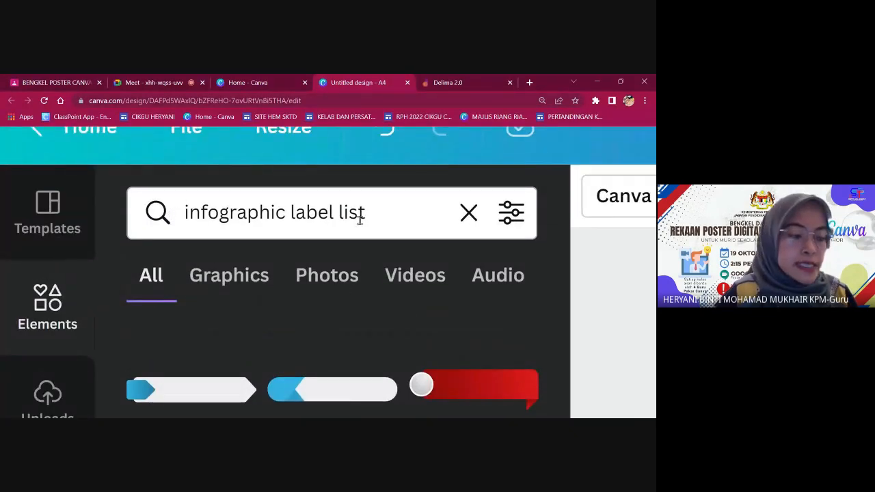
{"action": "scroll", "coordinate": [344, 288], "scroll_direction": "down", "scroll_amount": 2}
{"action": "scroll", "coordinate": [344, 290], "scroll_direction": "down", "scroll_amount": 3}
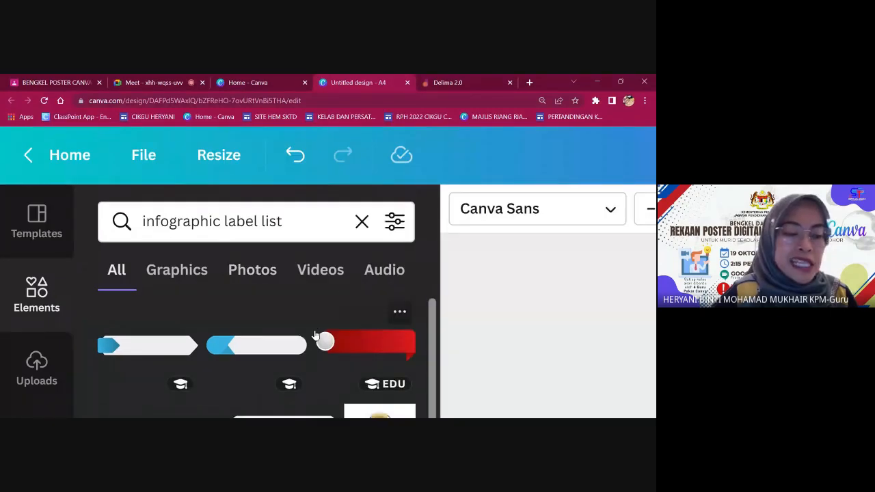
{"action": "scroll", "coordinate": [315, 335], "scroll_direction": "up", "scroll_amount": 1}
{"action": "scroll", "coordinate": [315, 335], "scroll_direction": "down", "scroll_amount": 4}
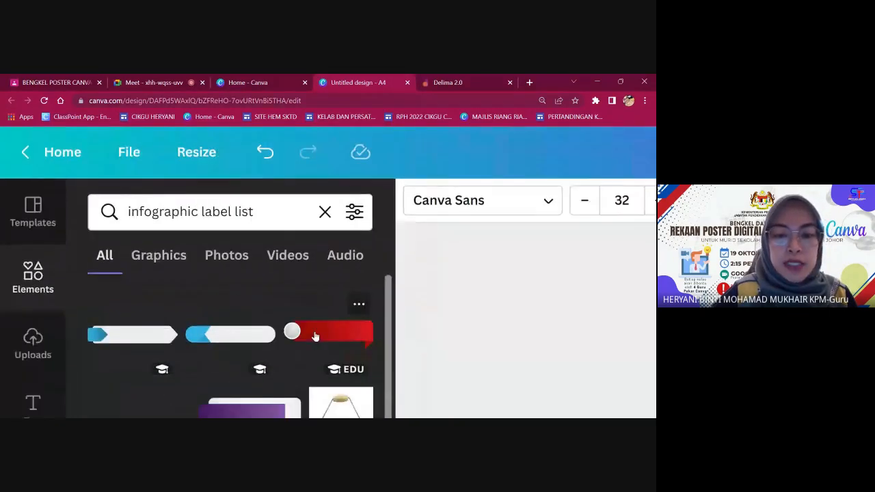
{"action": "scroll", "coordinate": [175, 292], "scroll_direction": "down", "scroll_amount": 5}
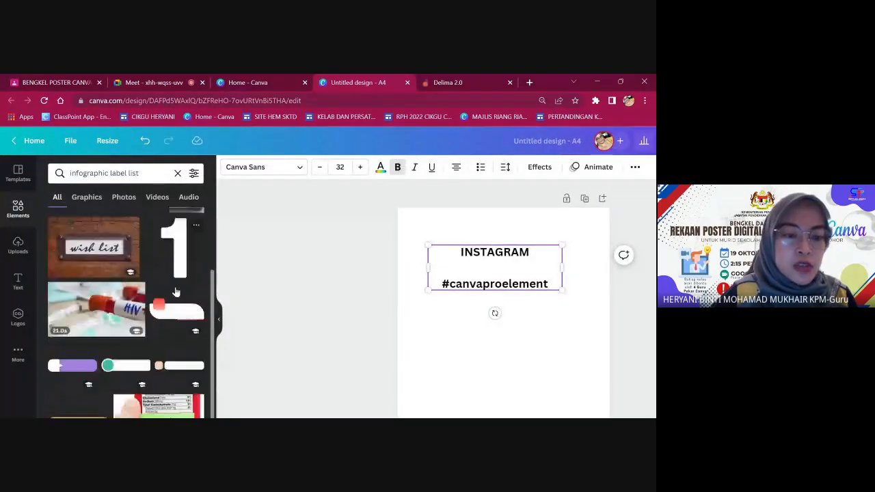
{"action": "scroll", "coordinate": [176, 292], "scroll_direction": "down", "scroll_amount": 8}
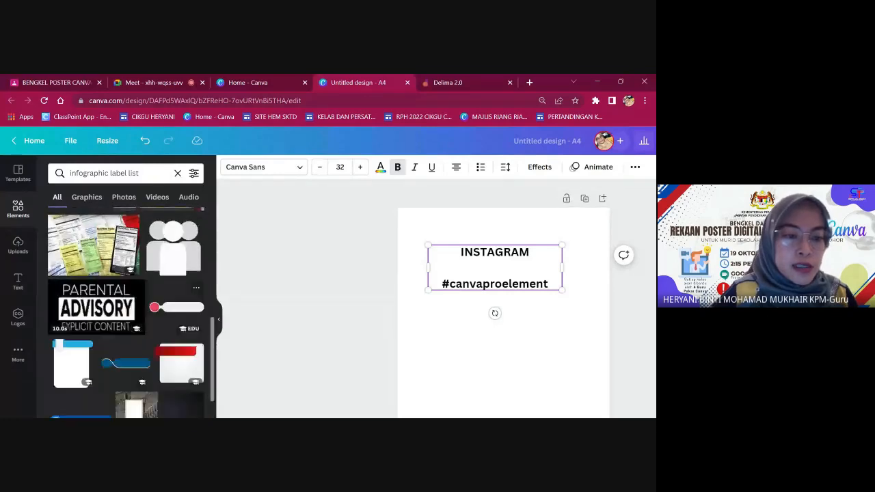
{"action": "scroll", "coordinate": [80, 337], "scroll_direction": "down", "scroll_amount": 1}
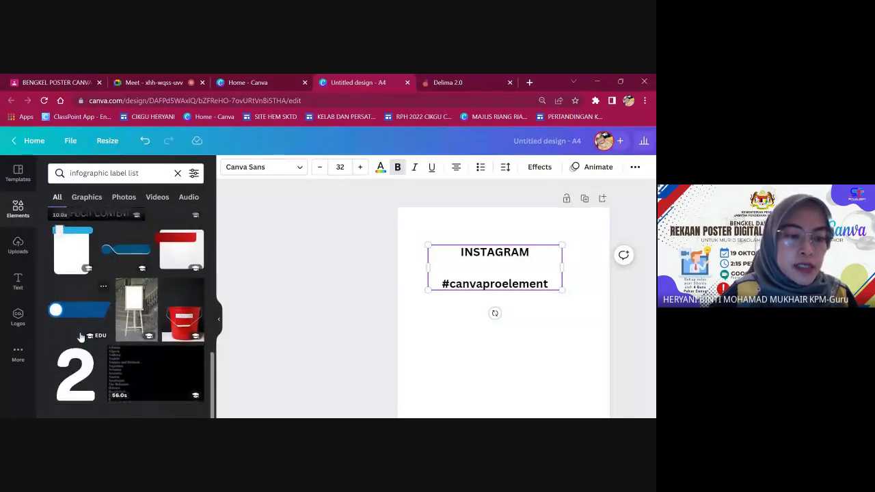
Add a navy circle banner and a four-colour arrow step list beneath the INSTAGRAM text.
{"action": "left_click", "coordinate": [79, 311]}
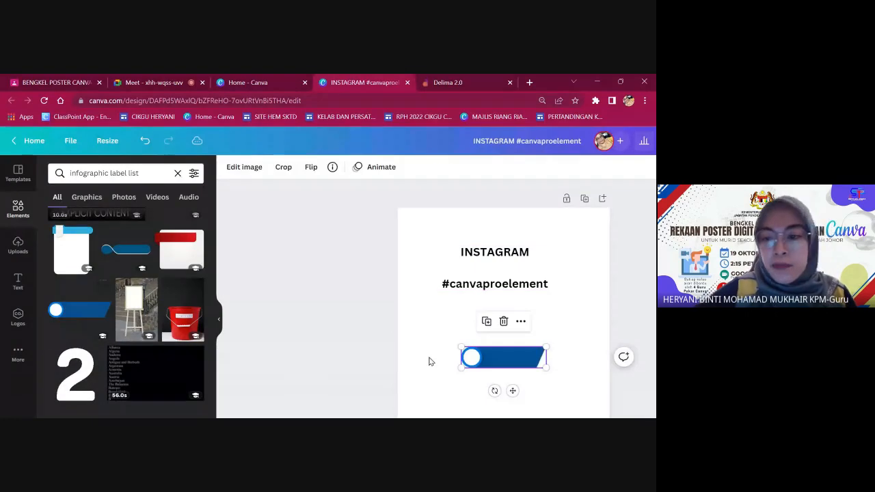
{"action": "left_click_drag", "start_coordinate": [548, 367], "coordinate": [531, 331]}
{"action": "scroll", "coordinate": [139, 255], "scroll_direction": "down", "scroll_amount": 3}
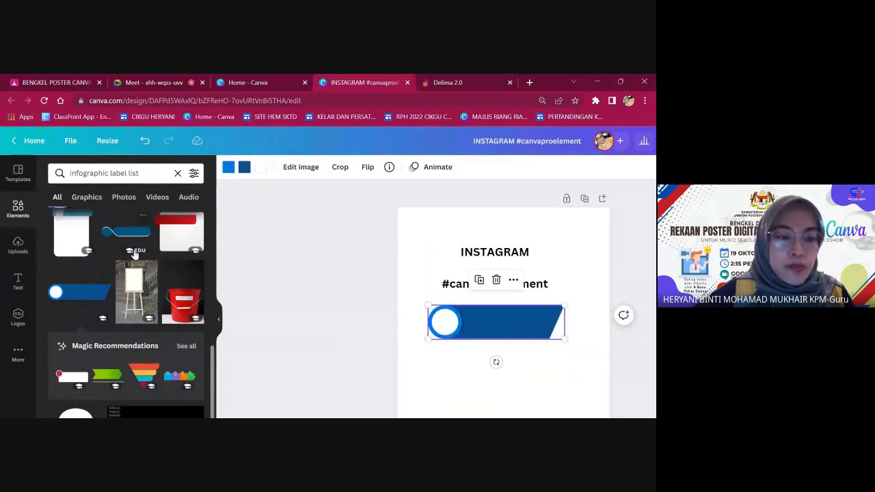
{"action": "left_click", "coordinate": [186, 260]}
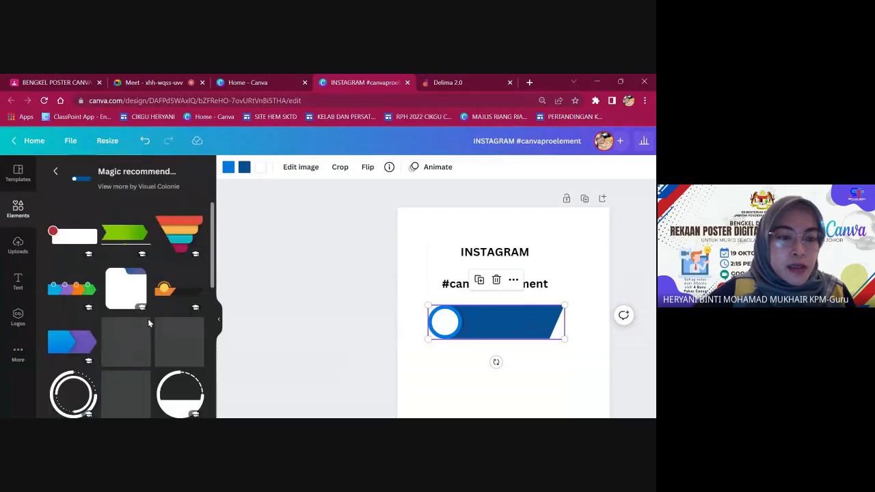
{"action": "left_click", "coordinate": [87, 278]}
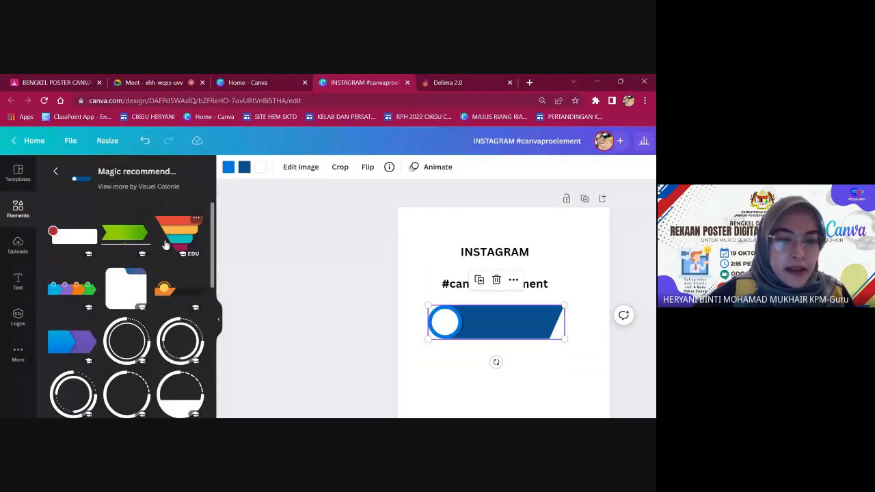
{"action": "scroll", "coordinate": [540, 330], "scroll_direction": "down", "scroll_amount": 2}
{"action": "left_click_drag", "start_coordinate": [521, 259], "coordinate": [574, 314]}
{"action": "left_click_drag", "start_coordinate": [513, 276], "coordinate": [502, 268]}
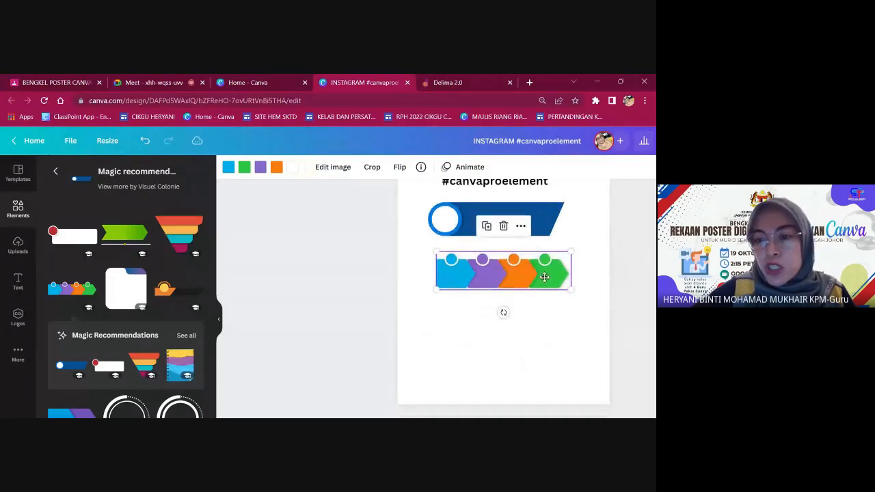
{"action": "left_click", "coordinate": [292, 272]}
Add a light-blue diamond arrow label, enlarged and placed below the coloured arrows.
{"action": "left_click", "coordinate": [55, 171]}
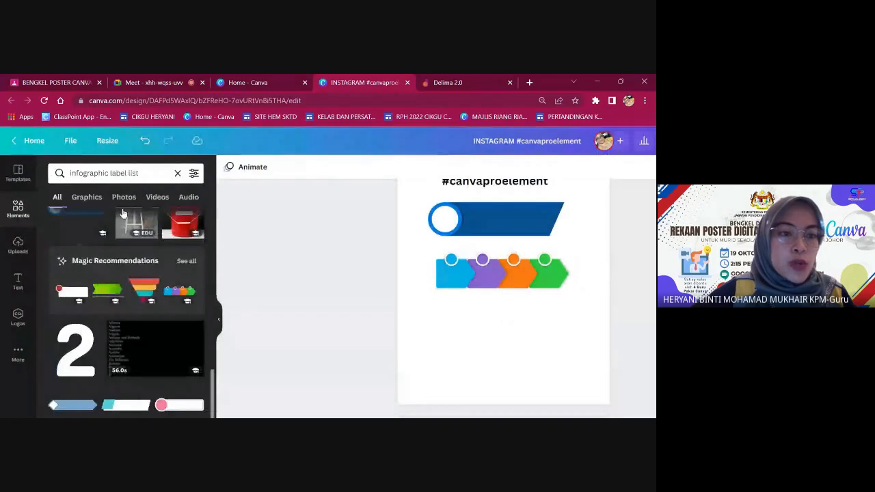
{"action": "scroll", "coordinate": [119, 190], "scroll_direction": "up", "scroll_amount": 5}
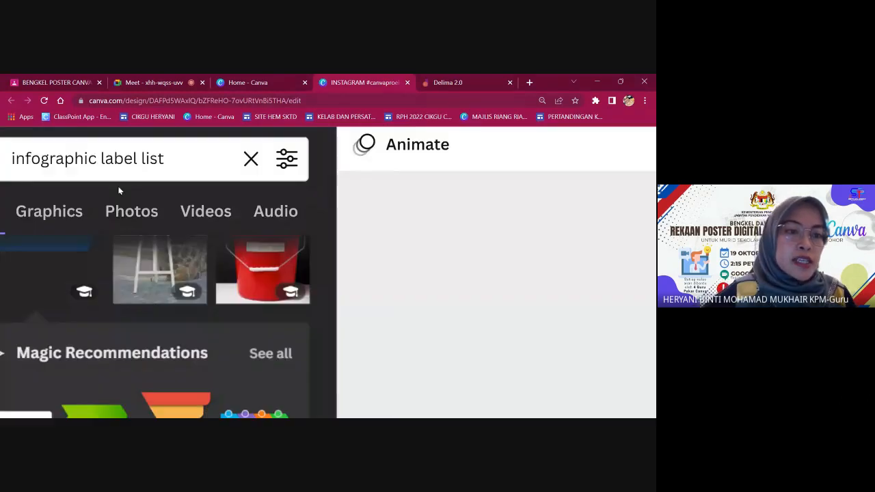
{"action": "scroll", "coordinate": [102, 188], "scroll_direction": "left", "scroll_amount": 1}
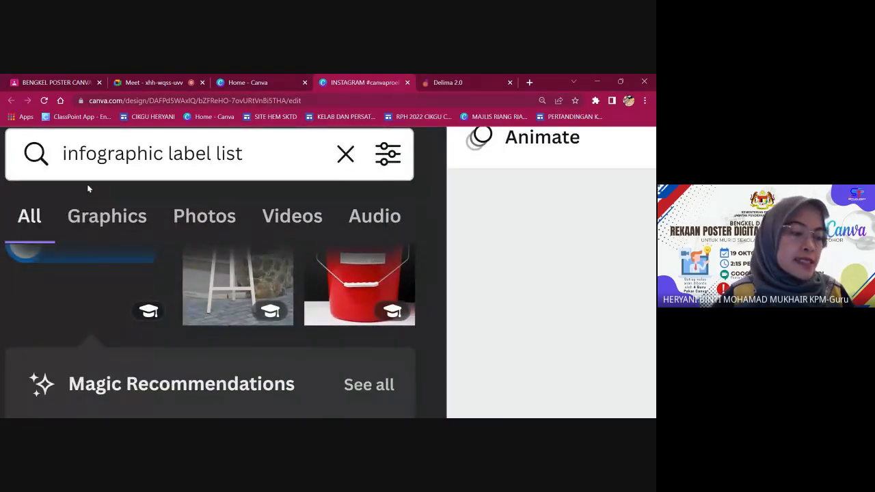
{"action": "scroll", "coordinate": [87, 186], "scroll_direction": "down", "scroll_amount": 5}
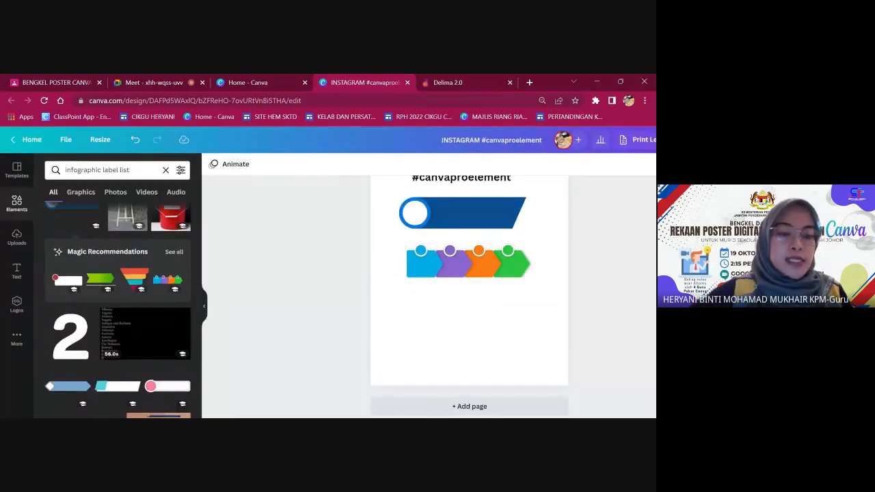
{"action": "scroll", "coordinate": [117, 308], "scroll_direction": "down", "scroll_amount": 3}
{"action": "left_click", "coordinate": [67, 283]}
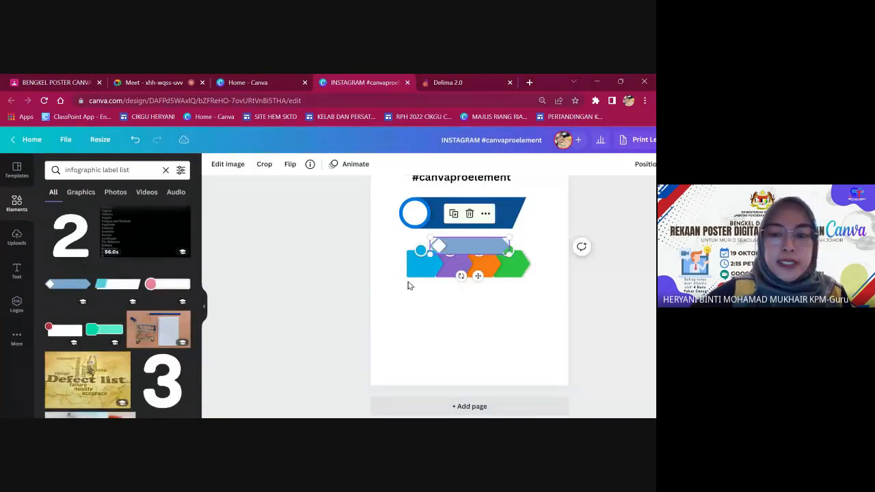
{"action": "left_click_drag", "start_coordinate": [482, 246], "coordinate": [572, 331]}
{"action": "left_click_drag", "start_coordinate": [526, 320], "coordinate": [492, 326]}
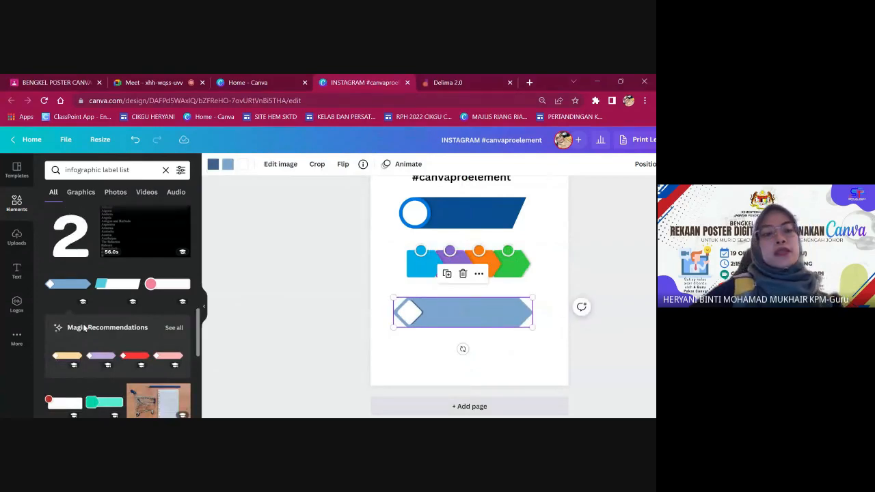
{"action": "scroll", "coordinate": [84, 327], "scroll_direction": "down", "scroll_amount": 1}
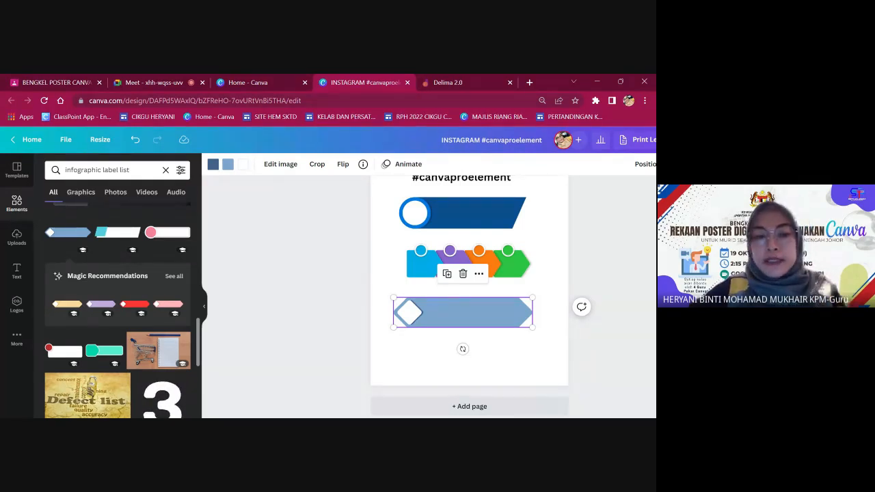
Go to the Google Meet call and stop presenting the screen.
{"action": "left_click", "coordinate": [256, 83]}
{"action": "left_click", "coordinate": [445, 80]}
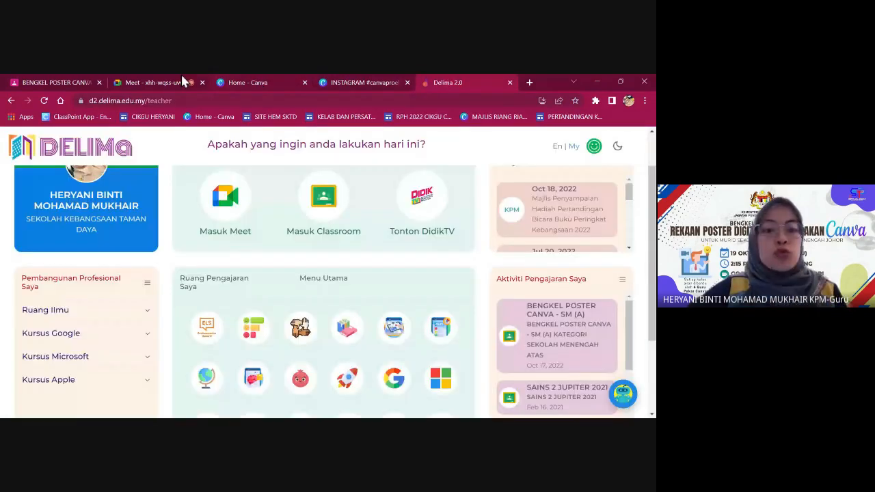
{"action": "left_click", "coordinate": [184, 81]}
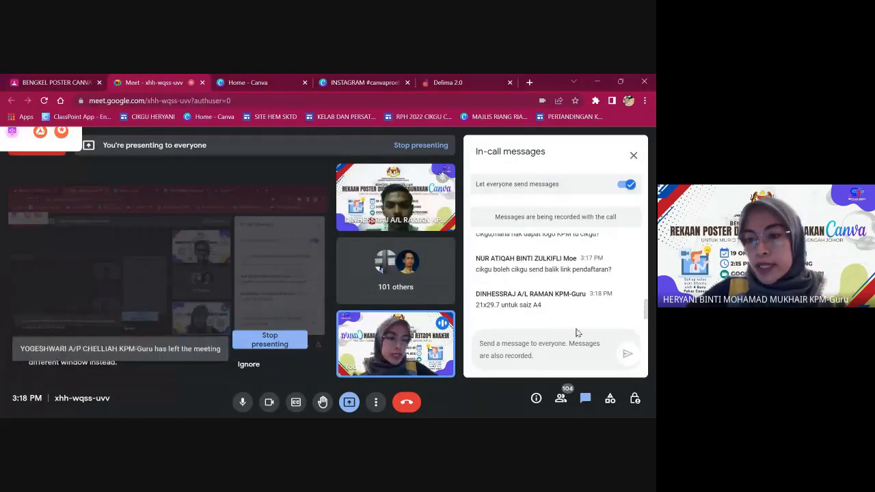
{"action": "left_click", "coordinate": [272, 340]}
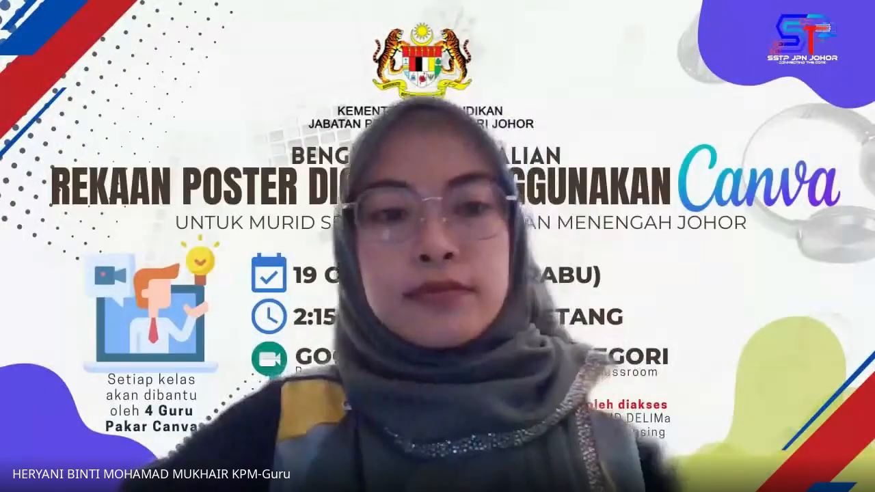
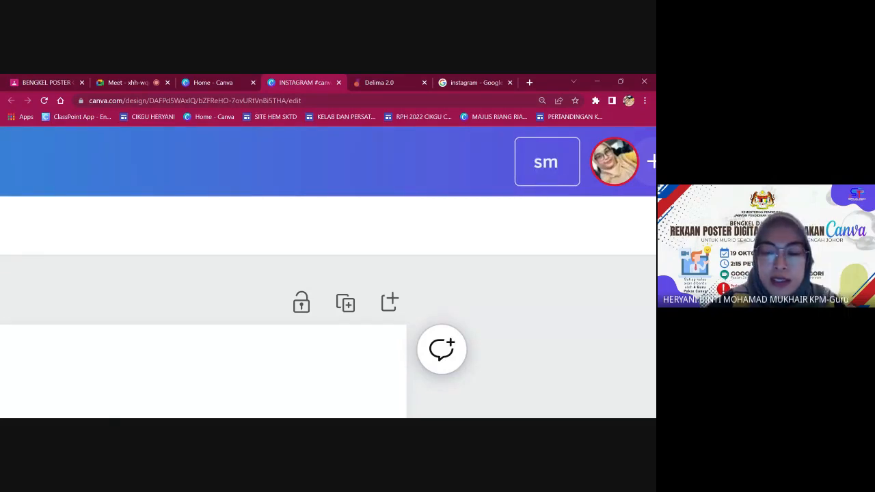
Type the design title as 'SMA_' plus the teacher's full name, an underscore, and the student's full name, fixing typos.
{"action": "key", "text": "BackSpace"}
{"action": "key", "text": "BackSpace"}
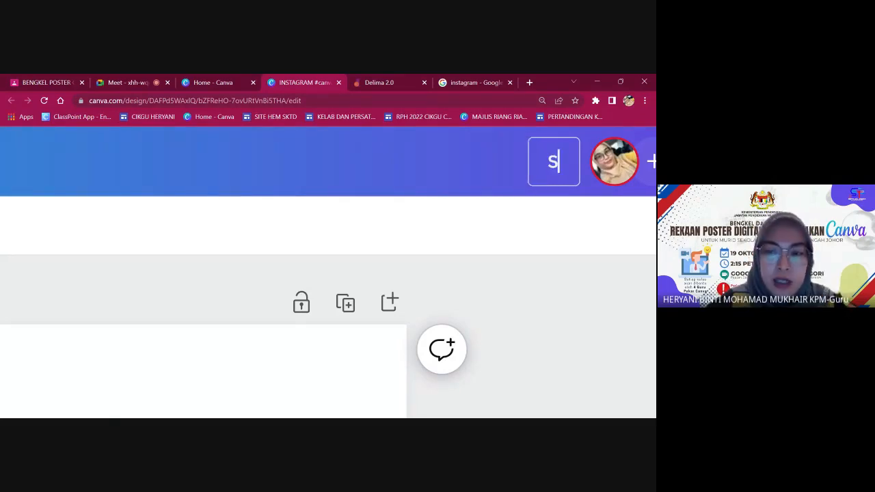
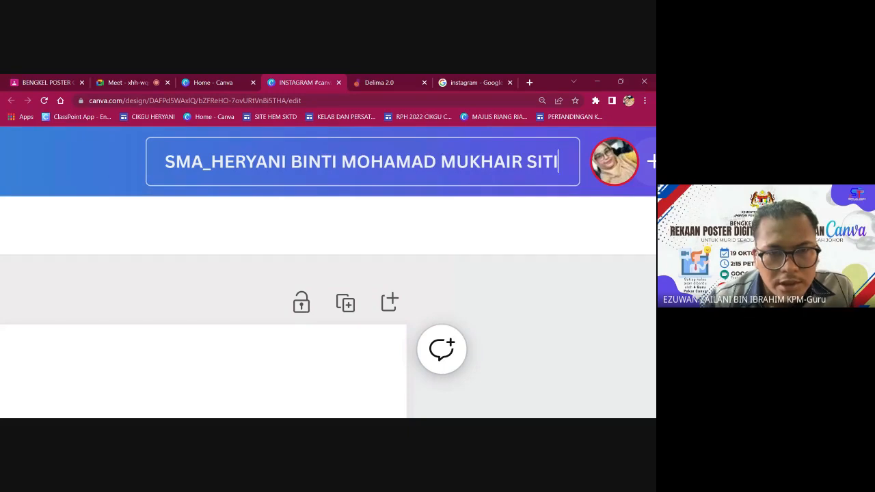
{"action": "key", "text": "BackSpace"}
{"action": "key", "text": "BackSpace"}
{"action": "key", "text": "BackSpace"}
{"action": "key", "text": "BackSpace"}
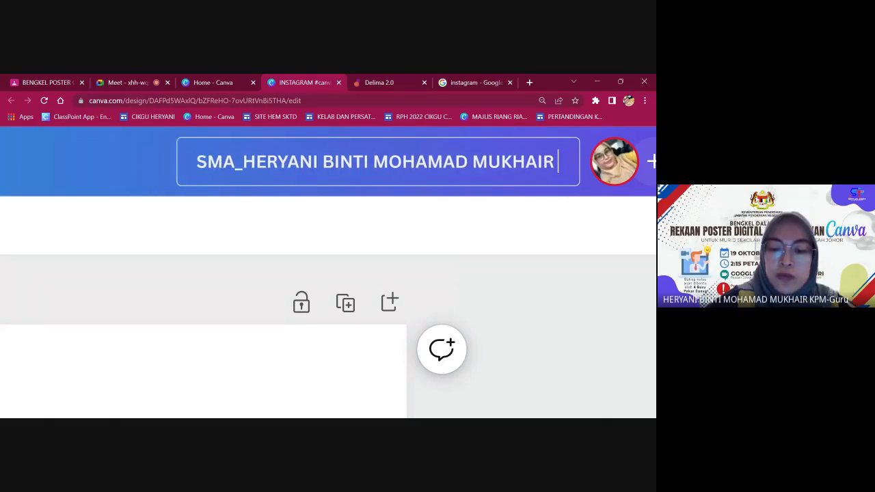
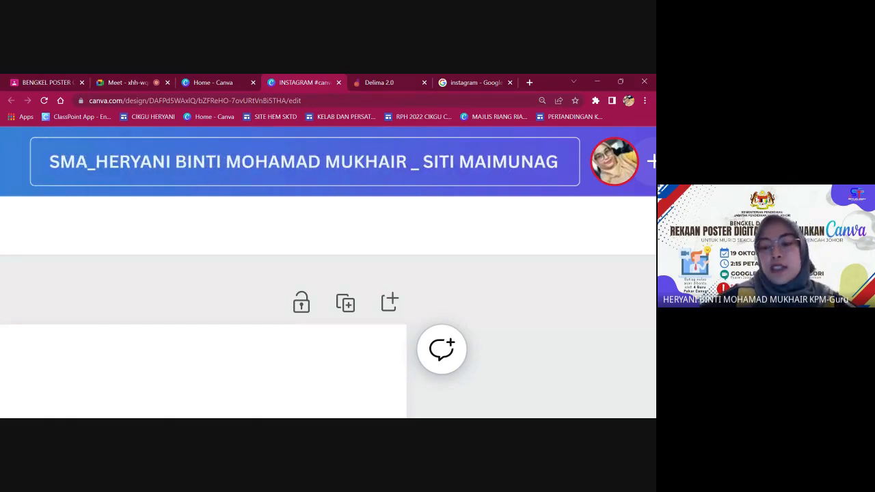
Finish the title's last letter and take a first look at the Share panel's download settings.
{"action": "type", "text": "H"}
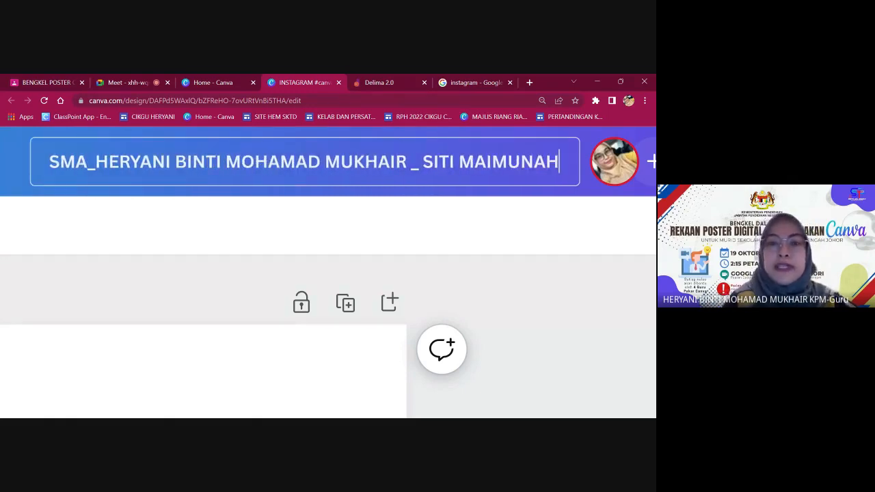
{"action": "scroll", "coordinate": [366, 173], "scroll_direction": "down", "scroll_amount": 1}
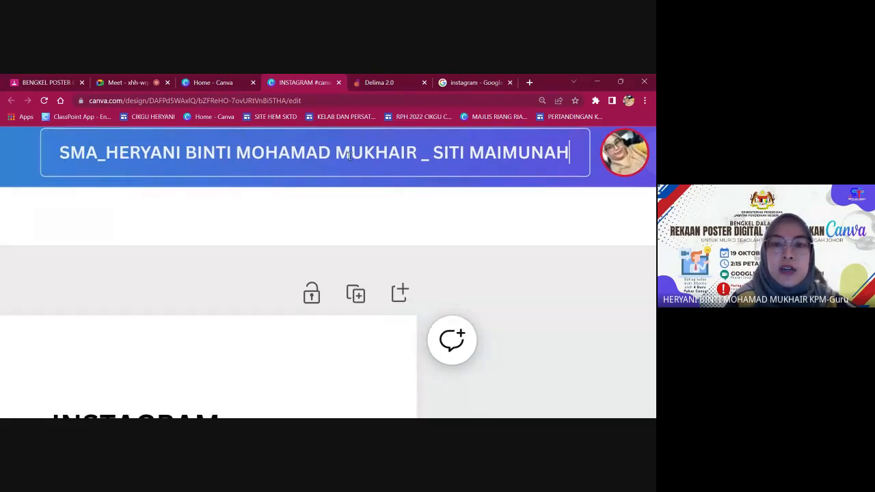
{"action": "scroll", "coordinate": [349, 157], "scroll_direction": "down", "scroll_amount": 5}
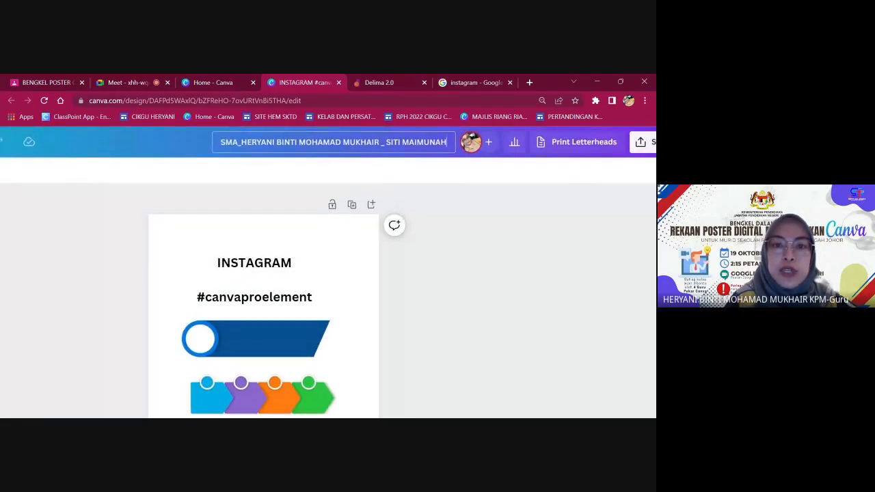
{"action": "scroll", "coordinate": [349, 156], "scroll_direction": "down", "scroll_amount": 3}
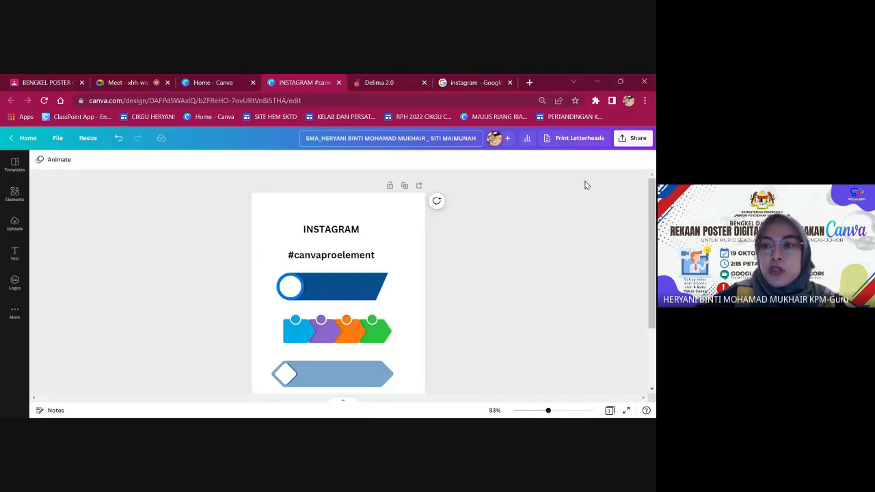
{"action": "left_click", "coordinate": [625, 141]}
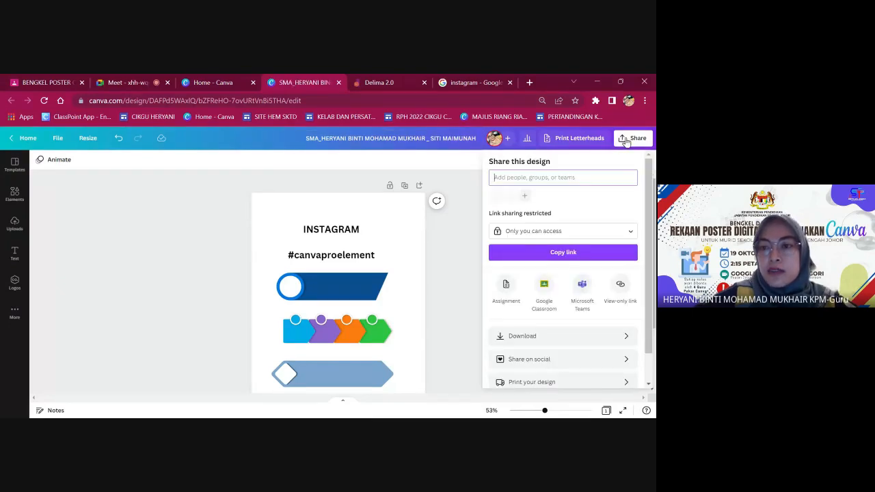
{"action": "left_click", "coordinate": [579, 336]}
{"action": "left_click", "coordinate": [496, 367]}
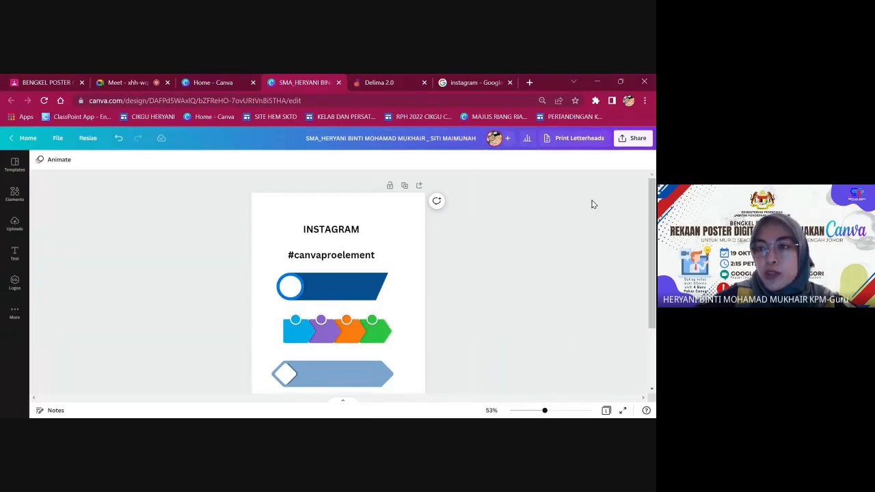
{"action": "scroll", "coordinate": [623, 144], "scroll_direction": "up", "scroll_amount": 5}
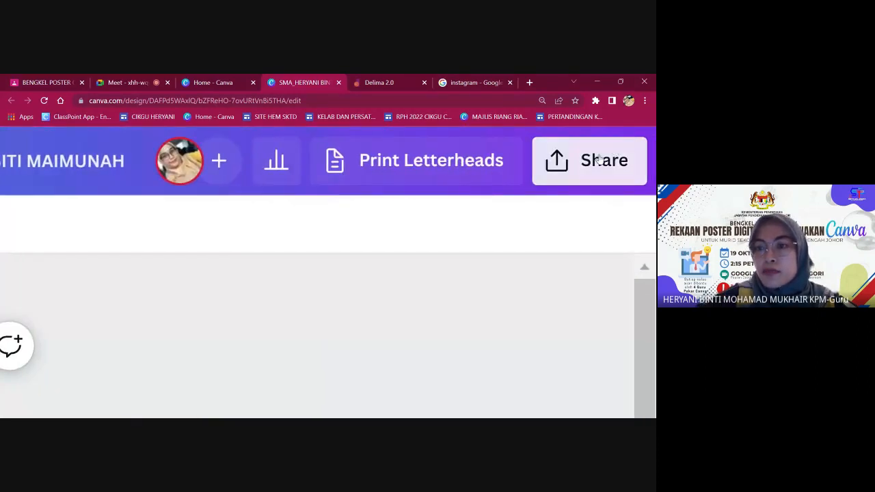
{"action": "scroll", "coordinate": [590, 162], "scroll_direction": "left", "scroll_amount": 10}
{"action": "scroll", "coordinate": [469, 236], "scroll_direction": "down", "scroll_amount": 5}
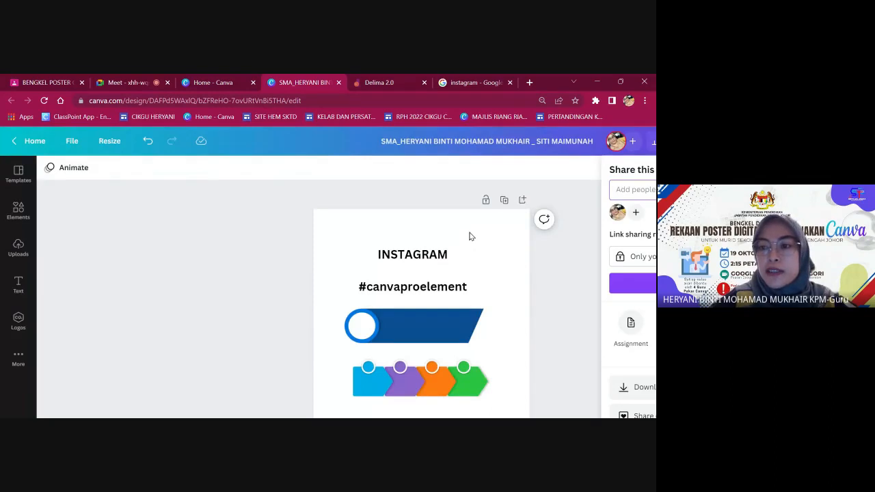
{"action": "scroll", "coordinate": [469, 237], "scroll_direction": "right", "scroll_amount": 5}
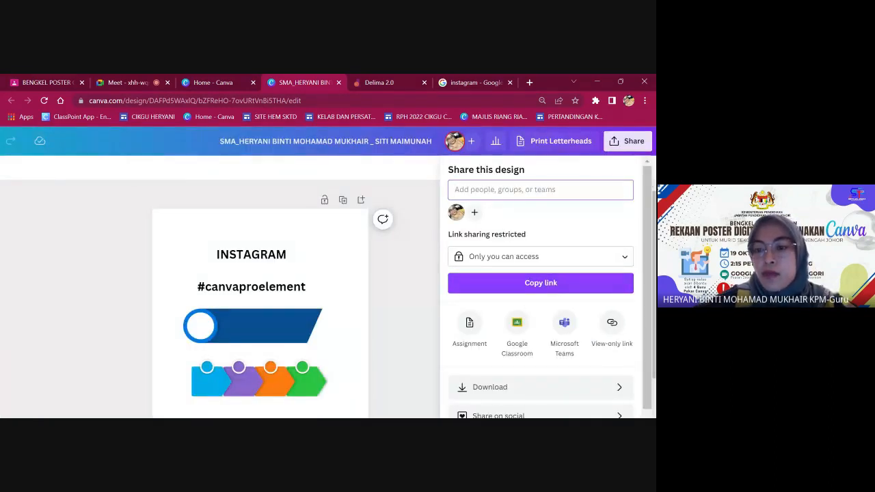
{"action": "scroll", "coordinate": [588, 375], "scroll_direction": "down", "scroll_amount": 1}
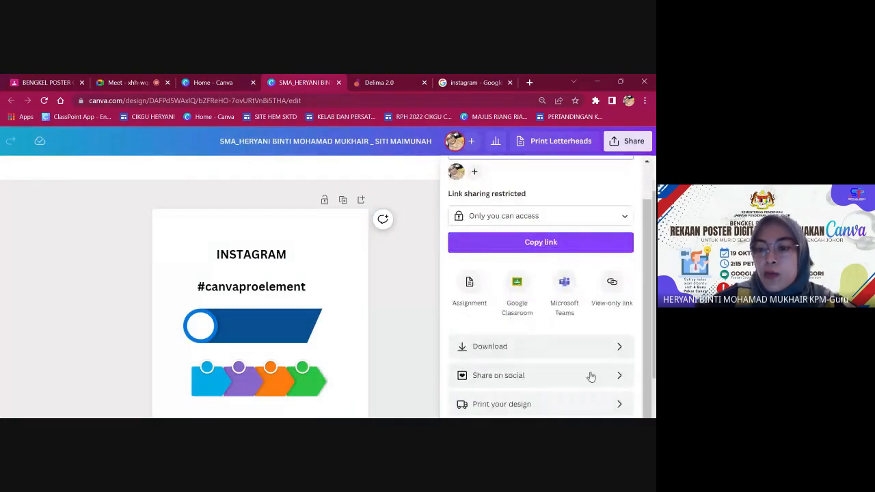
Show the download File type list: JPG, PNG, PDF Standard, PDF Print, SVG, MP4 Video, GIF.
{"action": "left_click", "coordinate": [617, 349]}
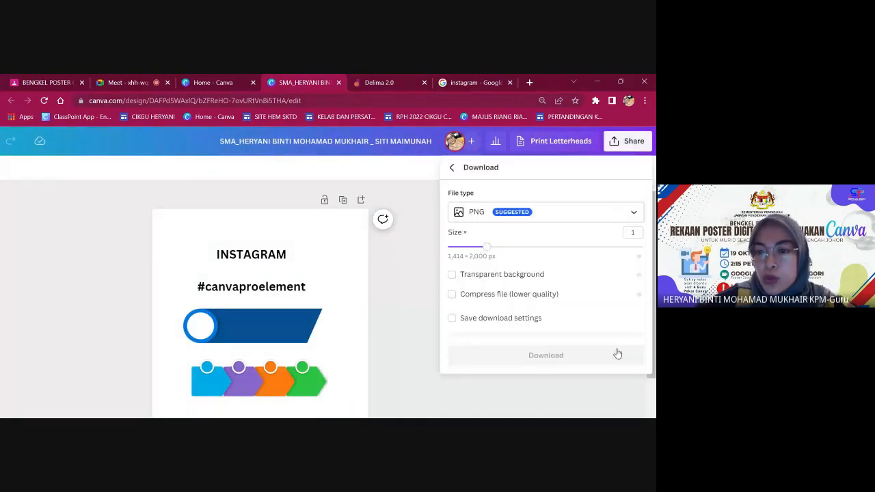
{"action": "left_click", "coordinate": [633, 215]}
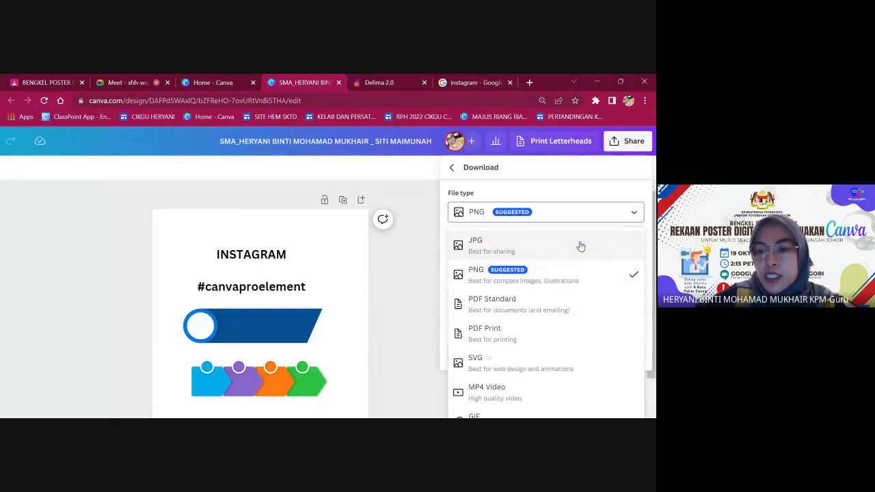
{"action": "scroll", "coordinate": [581, 246], "scroll_direction": "down", "scroll_amount": 2}
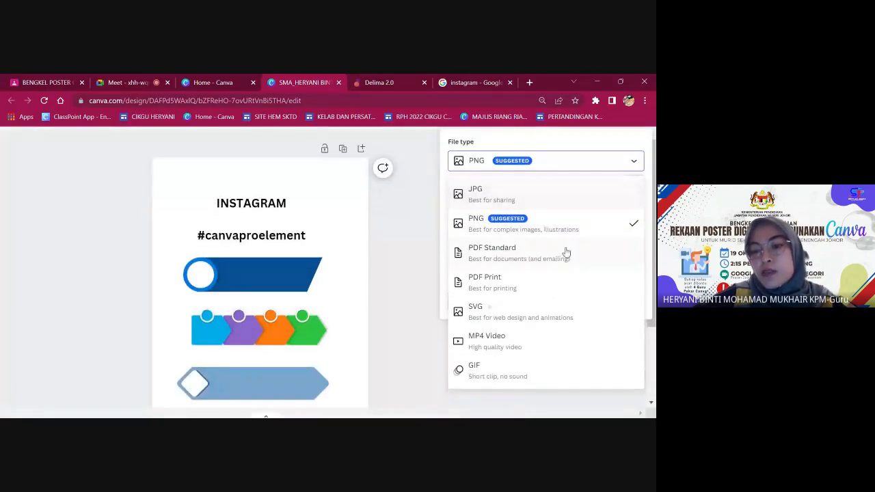
{"action": "scroll", "coordinate": [519, 254], "scroll_direction": "up", "scroll_amount": 2}
{"action": "left_click", "coordinate": [408, 270]}
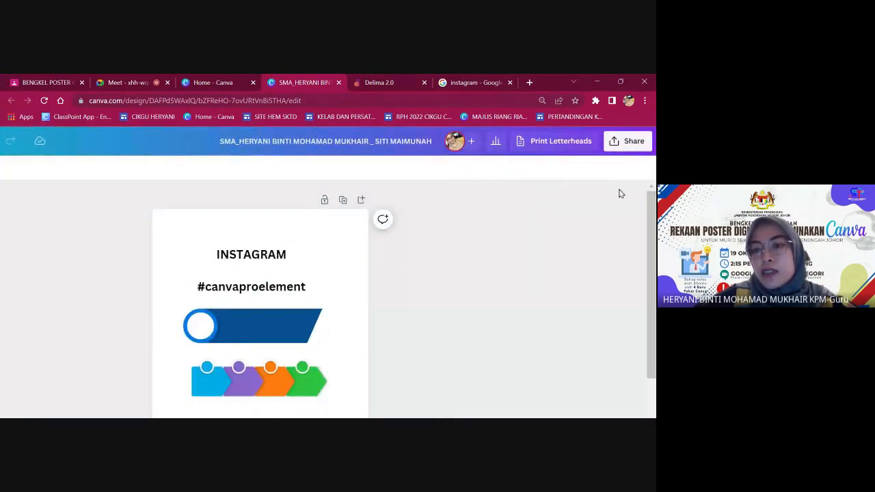
Reopen Share > Download and scroll through the file types once more before closing.
{"action": "left_click", "coordinate": [629, 142]}
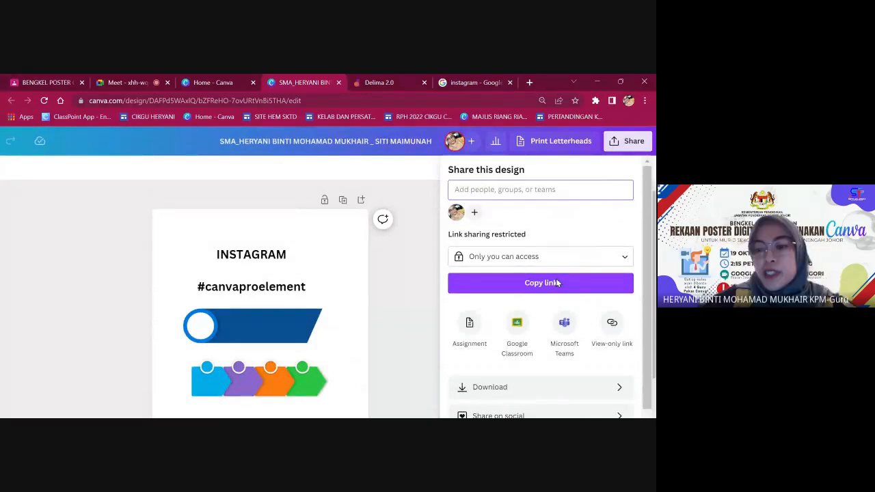
{"action": "scroll", "coordinate": [568, 294], "scroll_direction": "down", "scroll_amount": 2}
{"action": "left_click", "coordinate": [602, 316]}
{"action": "left_click", "coordinate": [549, 213]}
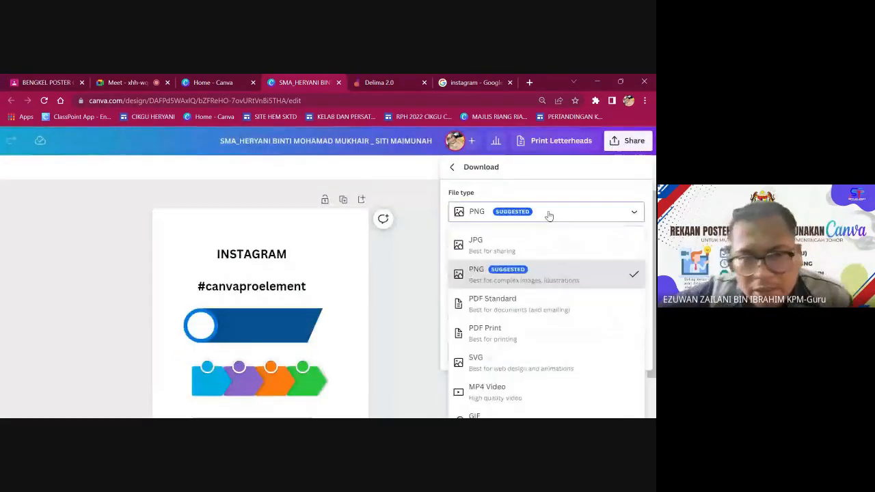
{"action": "scroll", "coordinate": [532, 282], "scroll_direction": "down", "scroll_amount": 1}
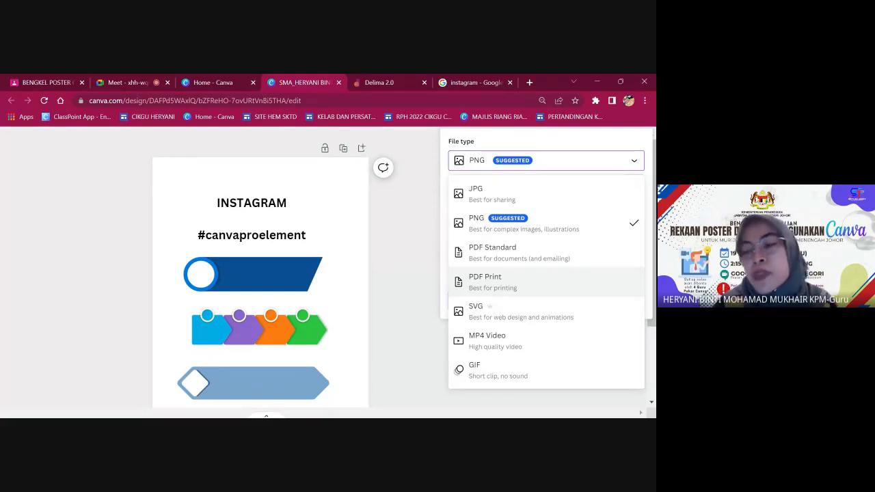
{"action": "scroll", "coordinate": [547, 286], "scroll_direction": "down", "scroll_amount": 3}
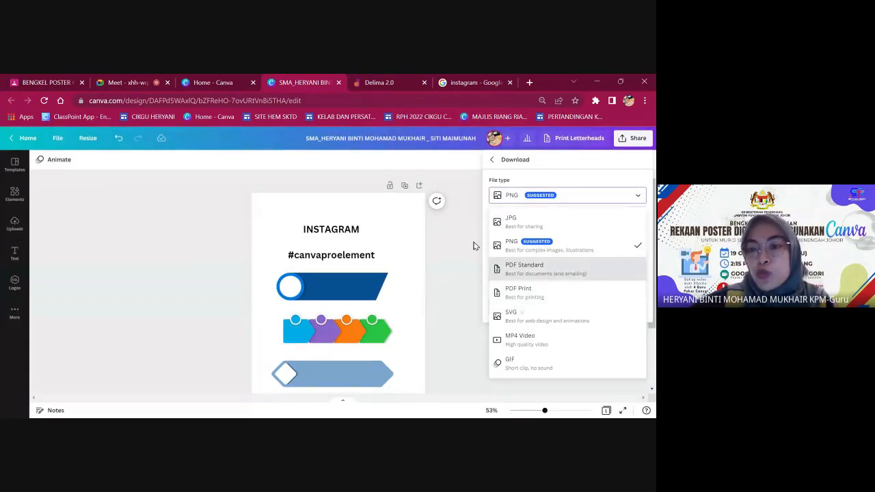
{"action": "left_click", "coordinate": [473, 246]}
Change the design's link access from 'Only you can access' to 'Anyone with the link' and copy the link.
{"action": "left_click", "coordinate": [638, 138]}
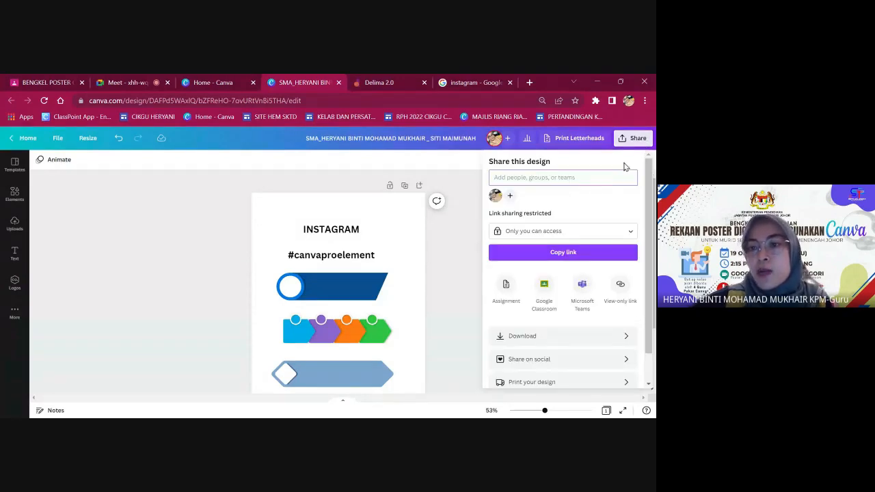
{"action": "scroll", "coordinate": [602, 226], "scroll_direction": "down", "scroll_amount": 1}
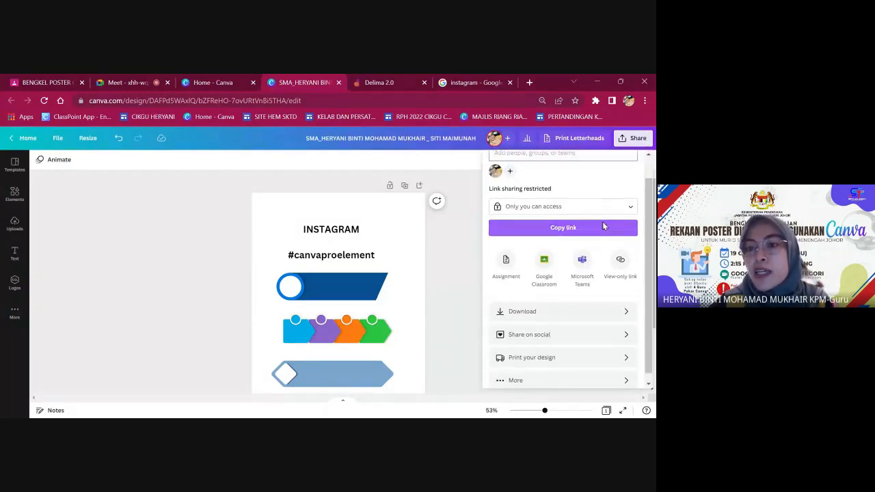
{"action": "scroll", "coordinate": [546, 188], "scroll_direction": "up", "scroll_amount": 5}
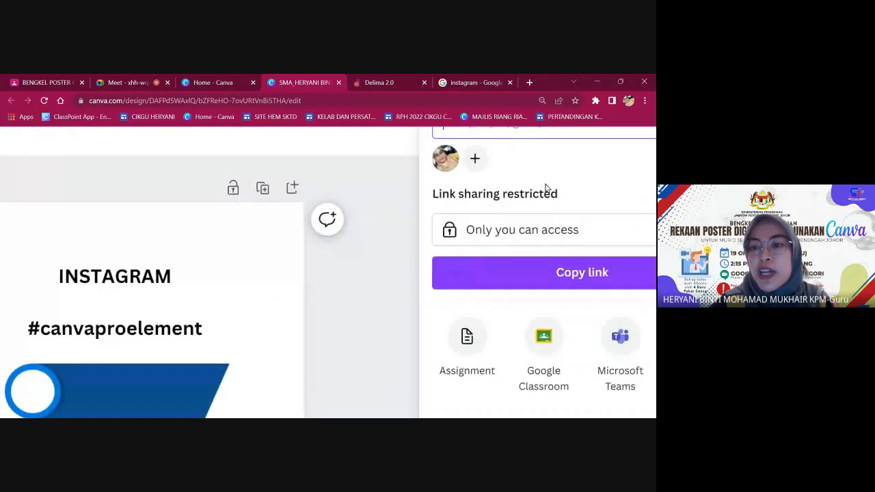
{"action": "scroll", "coordinate": [558, 197], "scroll_direction": "down", "scroll_amount": 5}
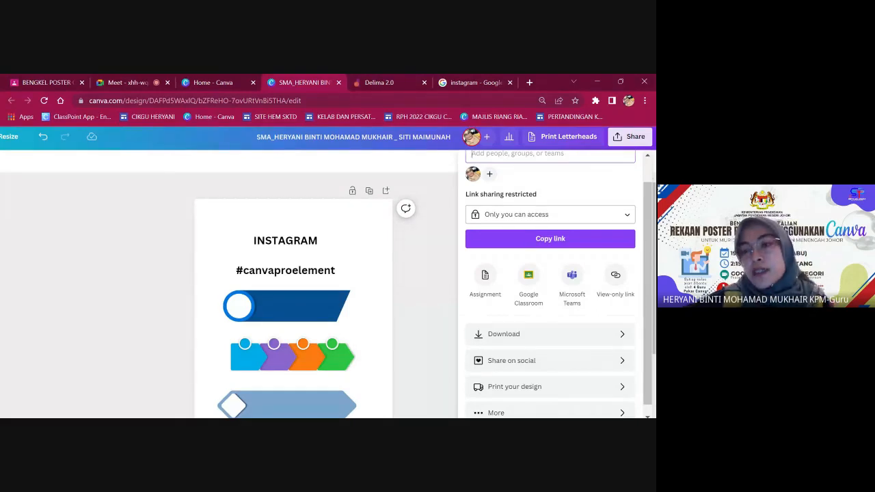
{"action": "left_click", "coordinate": [616, 215]}
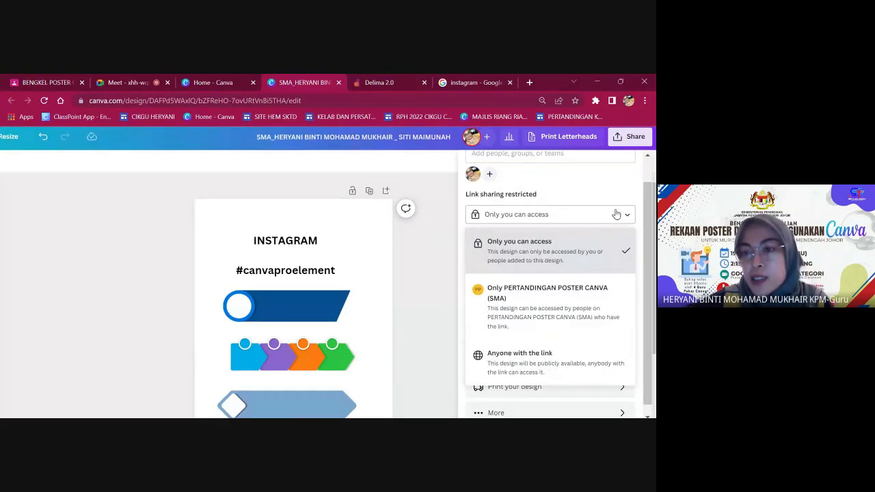
{"action": "left_click", "coordinate": [616, 215]}
{"action": "left_click", "coordinate": [624, 219]}
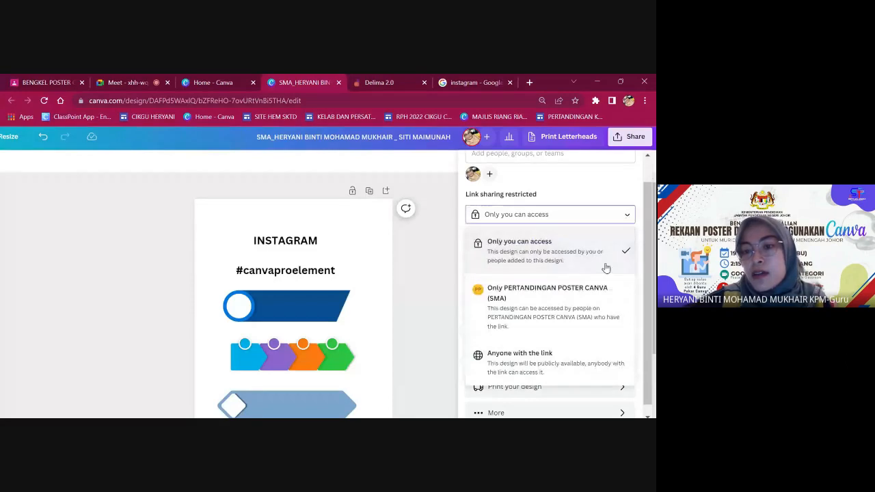
{"action": "scroll", "coordinate": [598, 272], "scroll_direction": "down", "scroll_amount": 1}
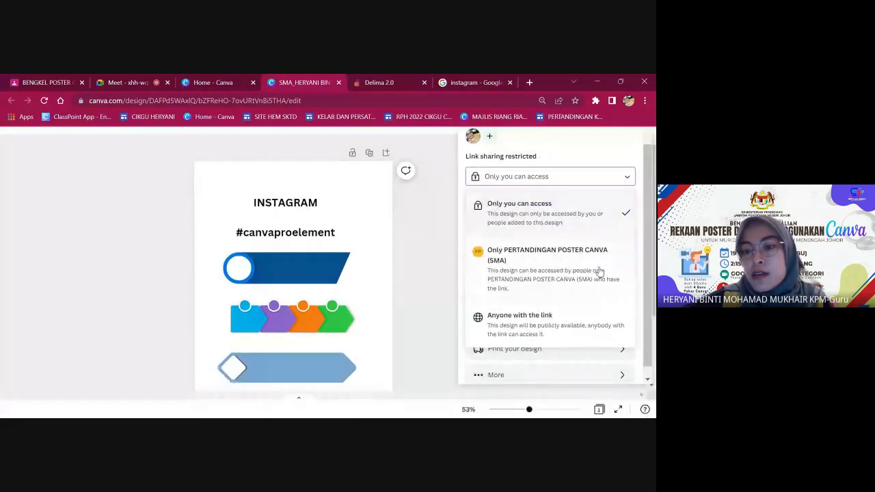
{"action": "left_click", "coordinate": [554, 326]}
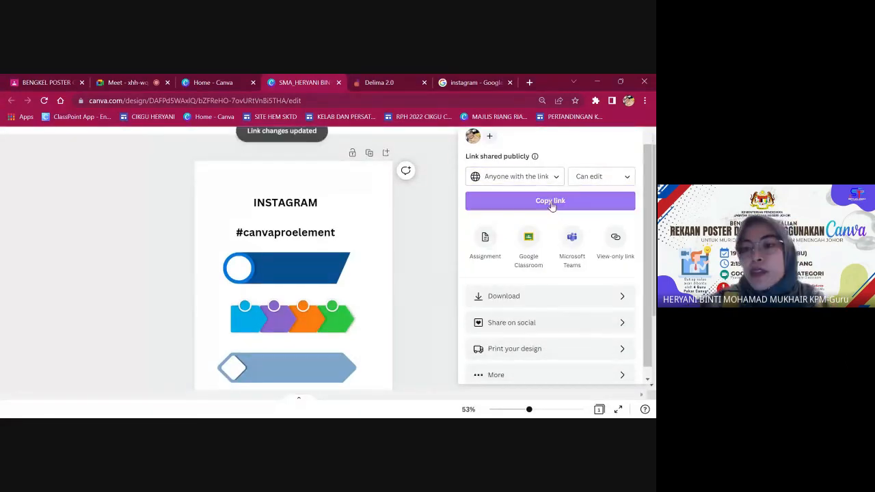
{"action": "left_click", "coordinate": [551, 203]}
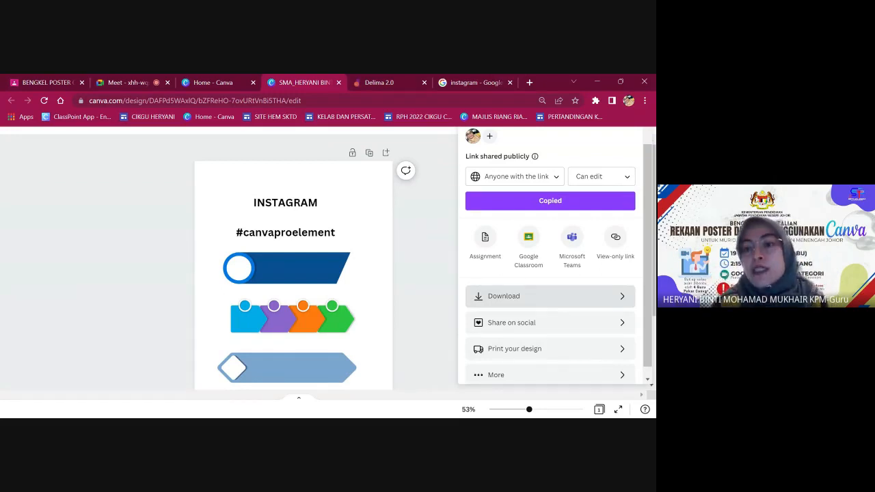
Keep 'Anyone with the link' access and change link holders' permission from 'Can edit' to 'Can view'.
{"action": "left_click", "coordinate": [554, 176]}
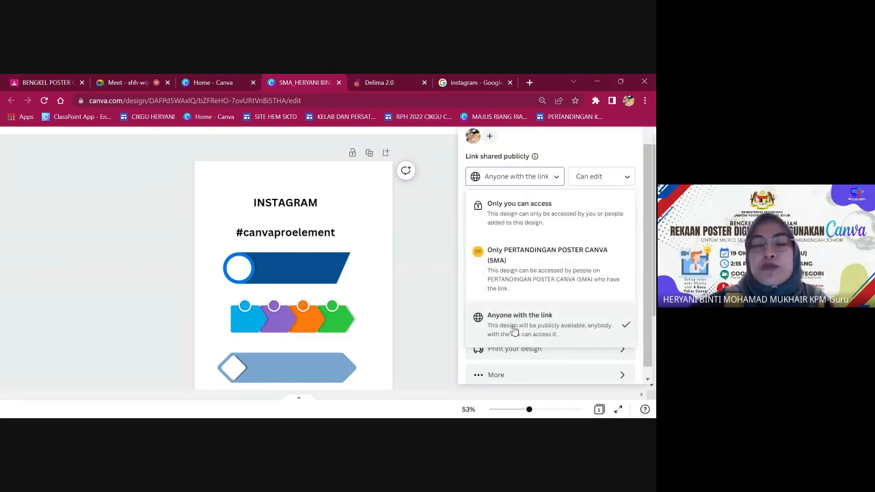
{"action": "left_click", "coordinate": [537, 218]}
{"action": "left_click", "coordinate": [534, 177]}
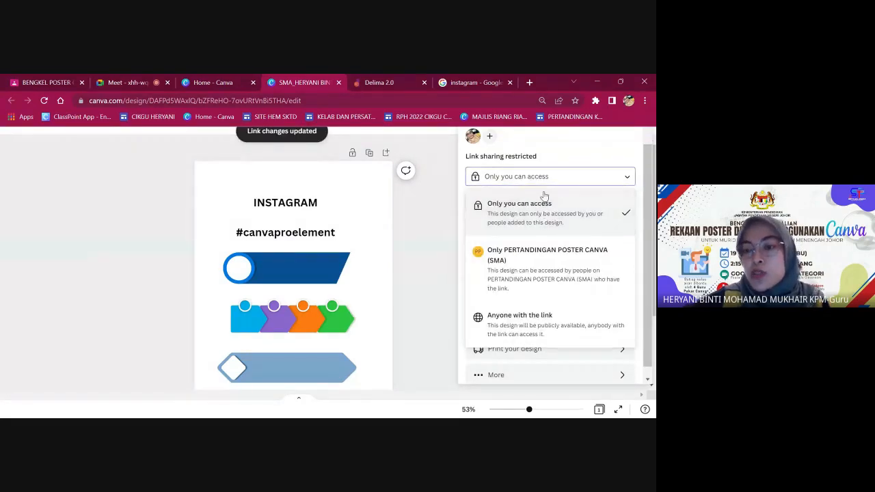
{"action": "left_click", "coordinate": [520, 321]}
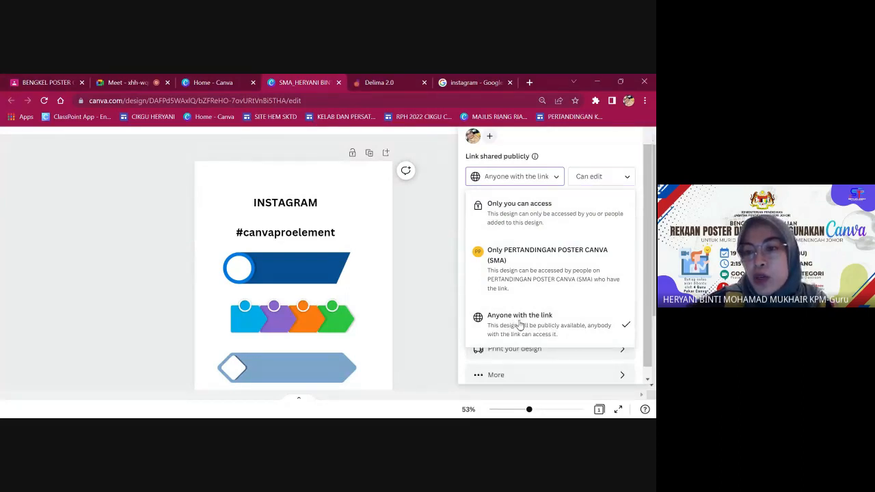
{"action": "left_click", "coordinate": [598, 179]}
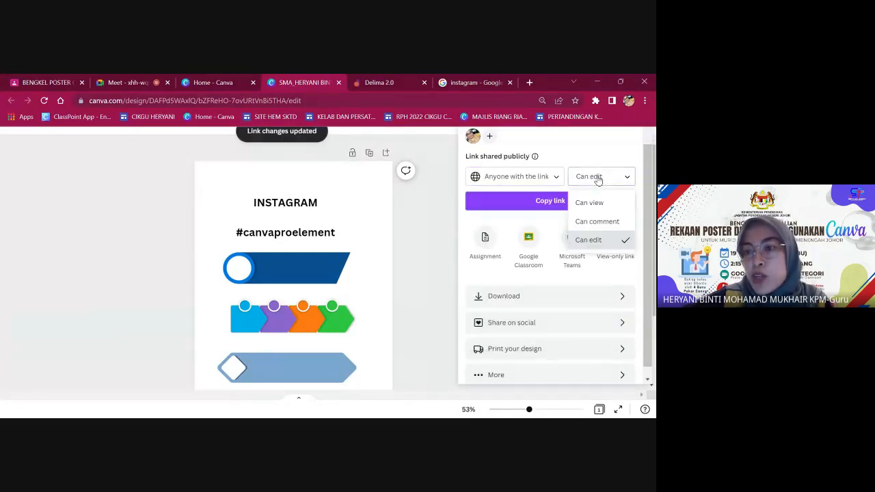
{"action": "left_click", "coordinate": [592, 203]}
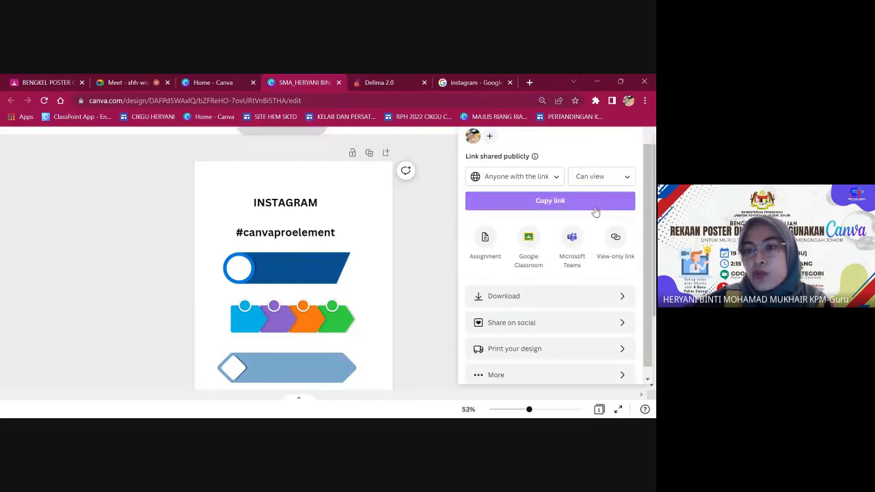
{"action": "left_click", "coordinate": [606, 179]}
{"action": "left_click", "coordinate": [596, 201]}
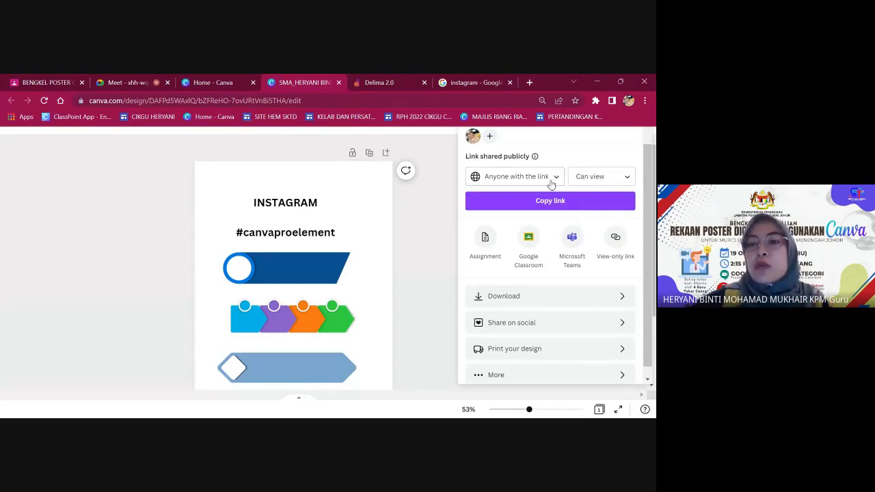
Confirm public access and copy the view-only sharing link.
{"action": "left_click", "coordinate": [589, 177]}
{"action": "left_click", "coordinate": [556, 177]}
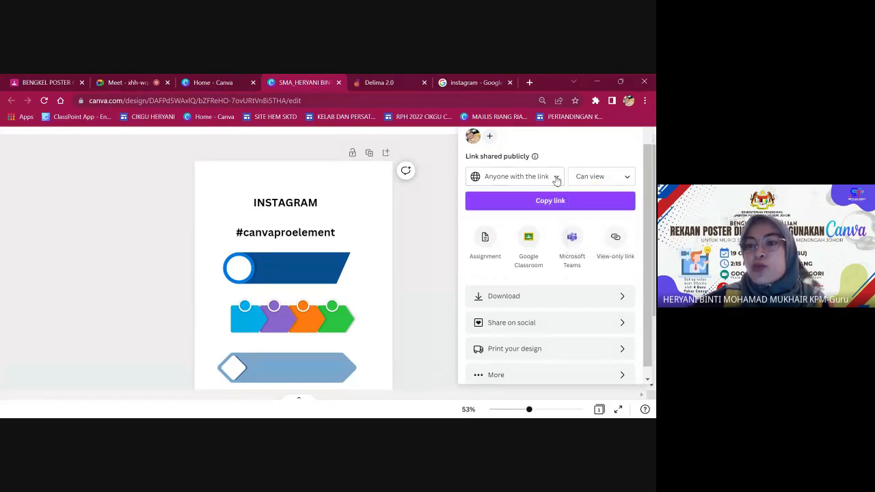
{"action": "left_click", "coordinate": [557, 177]}
{"action": "left_click", "coordinate": [559, 338]}
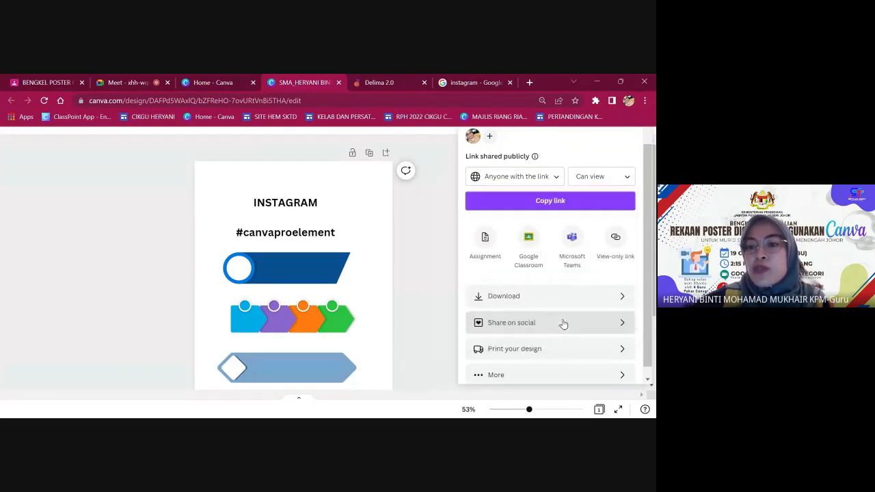
{"action": "left_click", "coordinate": [566, 206]}
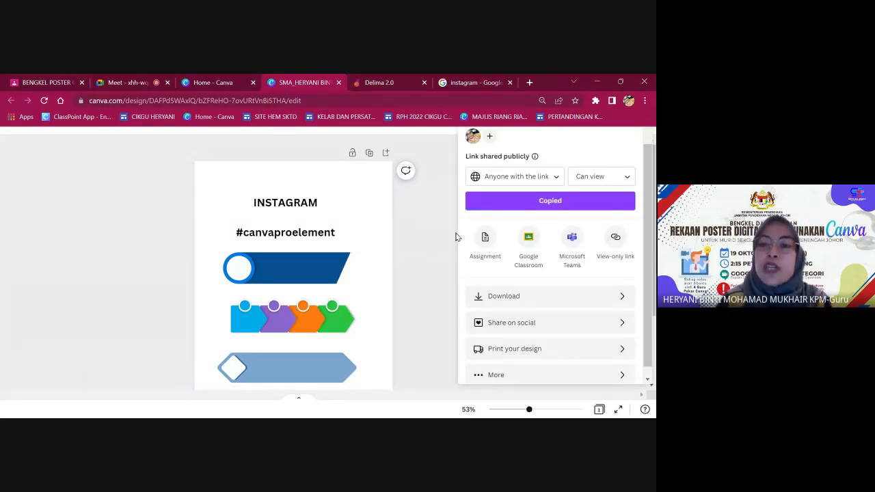
Close the Share panel and return to the Google Meet call.
{"action": "scroll", "coordinate": [508, 240], "scroll_direction": "down", "scroll_amount": 2}
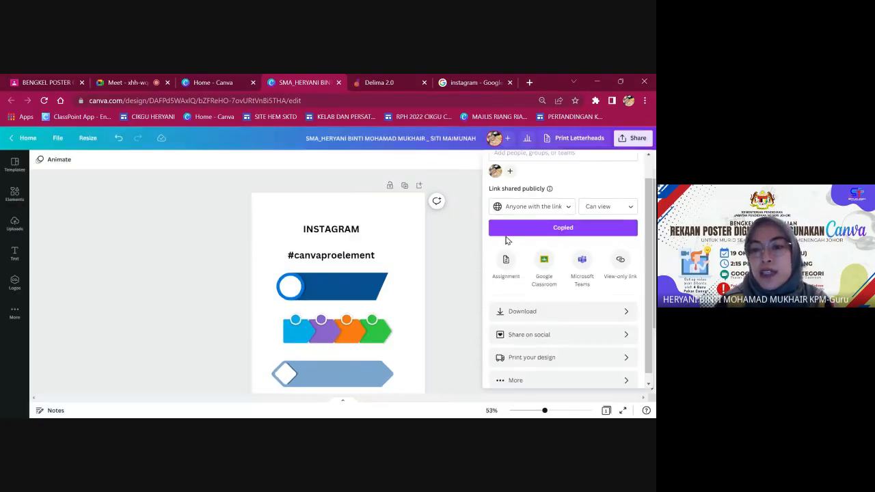
{"action": "left_click", "coordinate": [465, 242]}
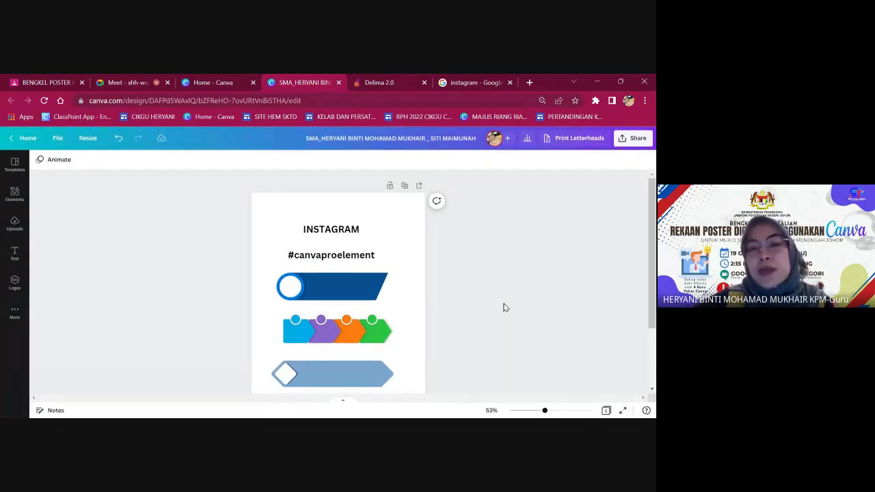
{"action": "left_click", "coordinate": [139, 82]}
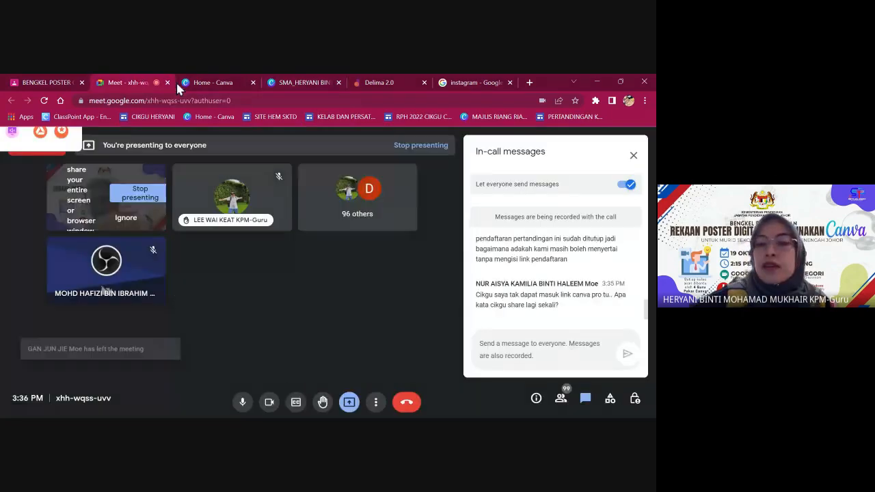